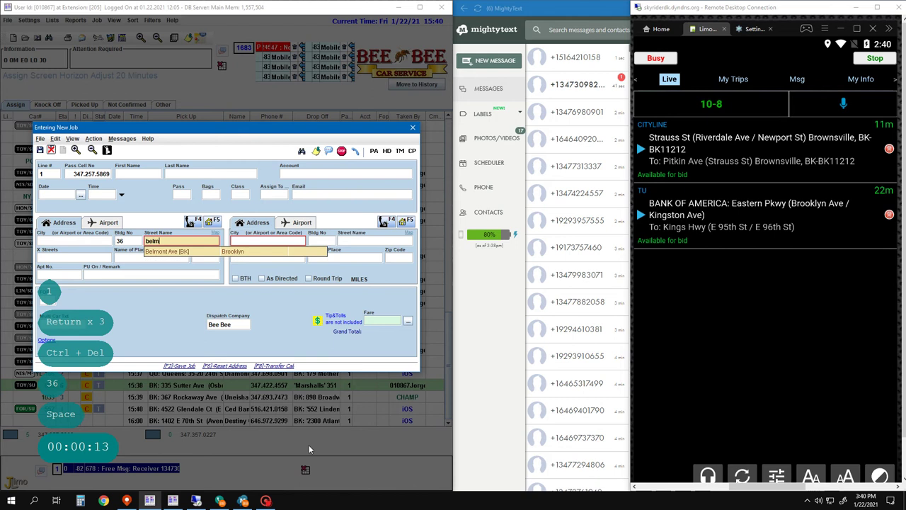
pyautogui.press('Return')
pyautogui.press('Left')
pyautogui.write('Call')
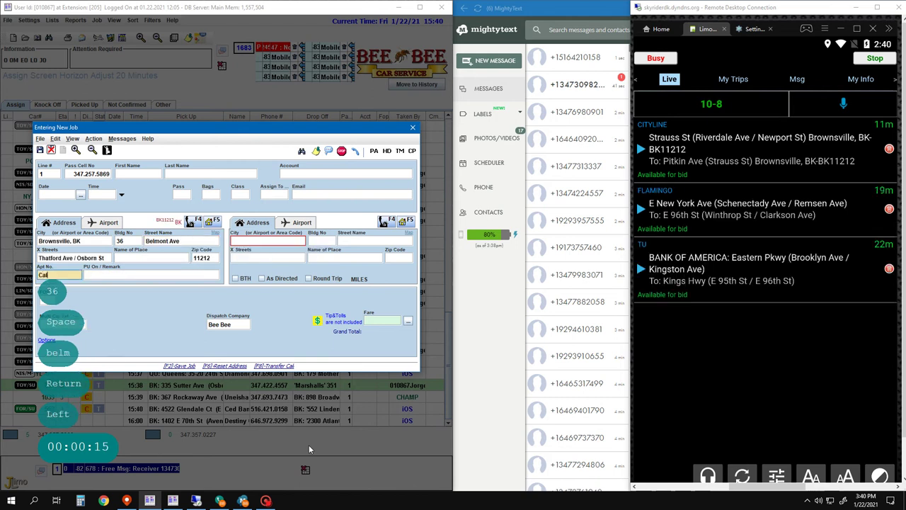
pyautogui.press('Return')
pyautogui.press('Return')
pyautogui.press('Down')
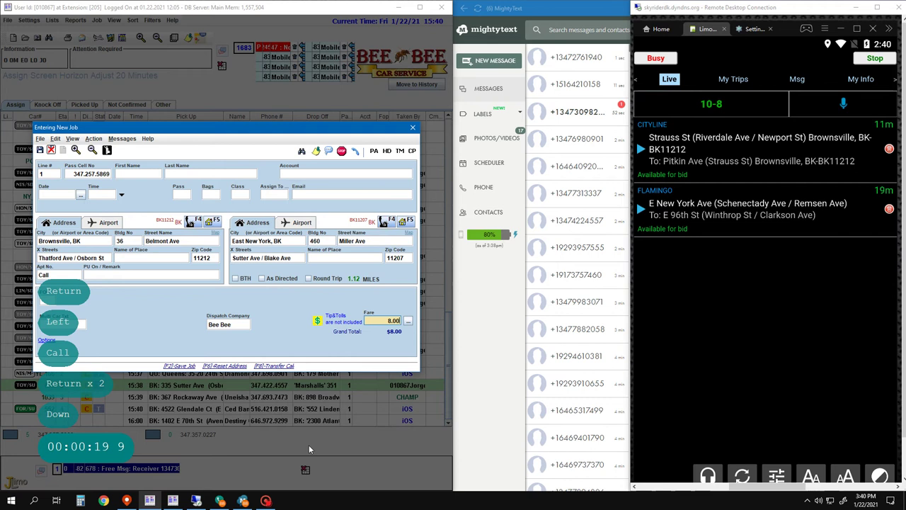
pyautogui.press('Return')
pyautogui.press('Return')
pyautogui.press('Return')
pyautogui.press('Return')
pyautogui.press('Return')
pyautogui.press('Return')
pyautogui.press('Return')
pyautogui.press('Return')
pyautogui.press('Return')
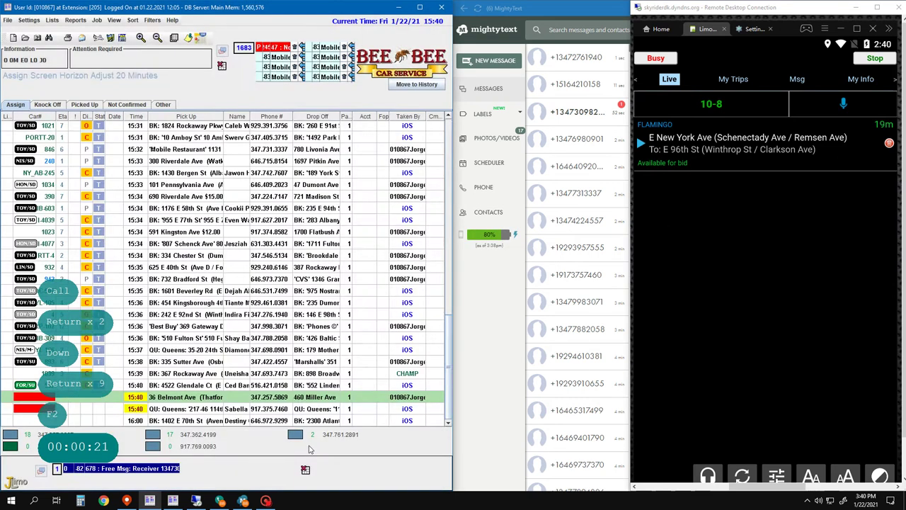
pyautogui.press('F2')
pyautogui.write('1')
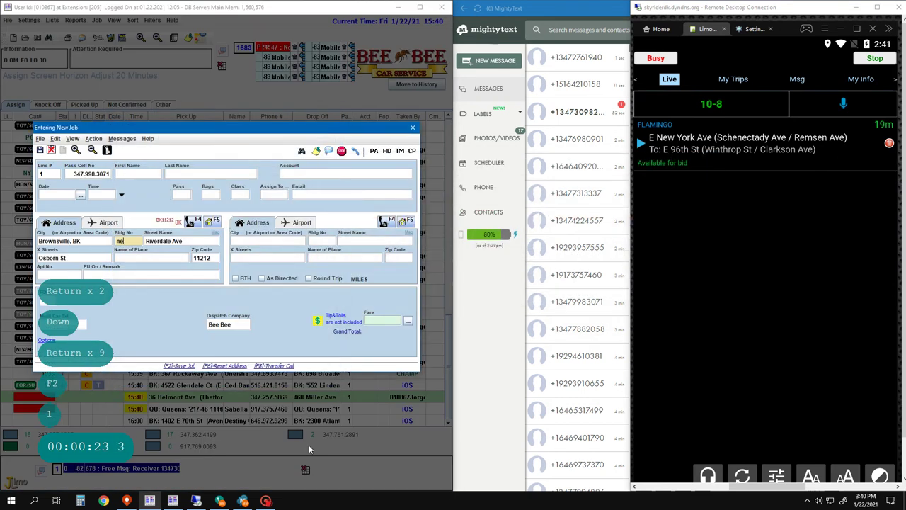
# - Abandon the unfinished new job
pyautogui.press('Return')
pyautogui.press('Return')
pyautogui.press('Return')
pyautogui.press('Escape')
pyautogui.press('Down')
pyautogui.press('Down')
pyautogui.press('Down')
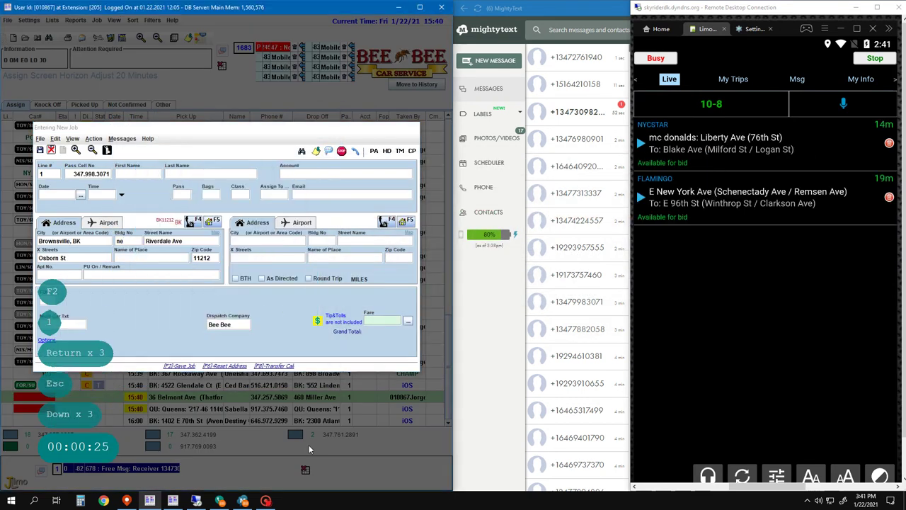
# - Filter jobs to pickups matching 'best' and view car 102's route for the Best Buy job
pyautogui.press('Return')
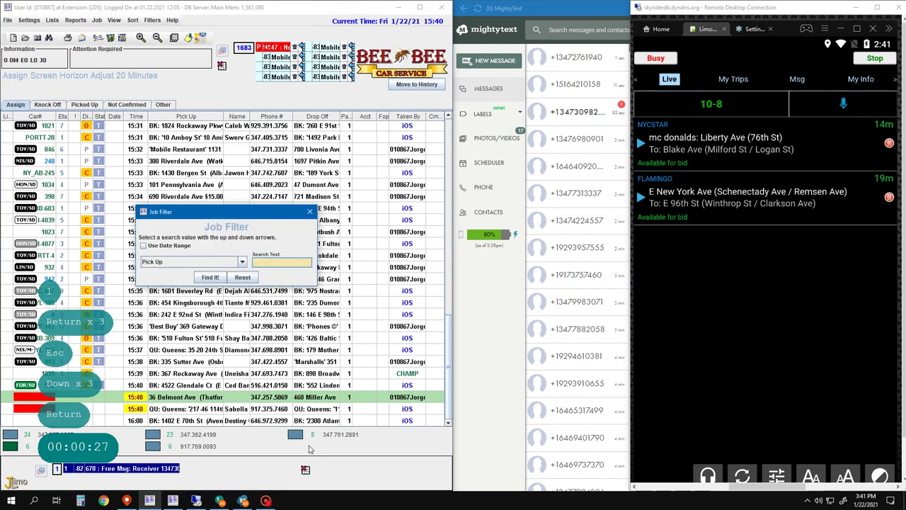
pyautogui.write('best')
pyautogui.press('Return')
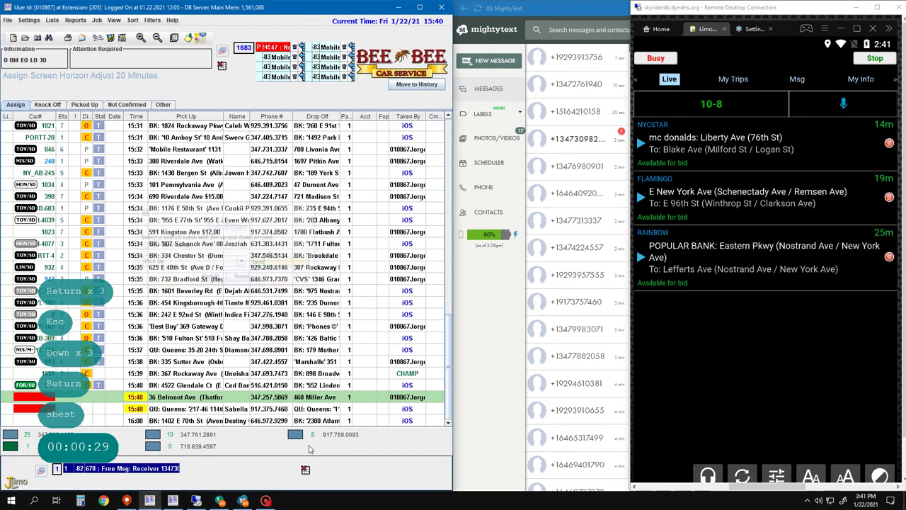
pyautogui.press('Return')
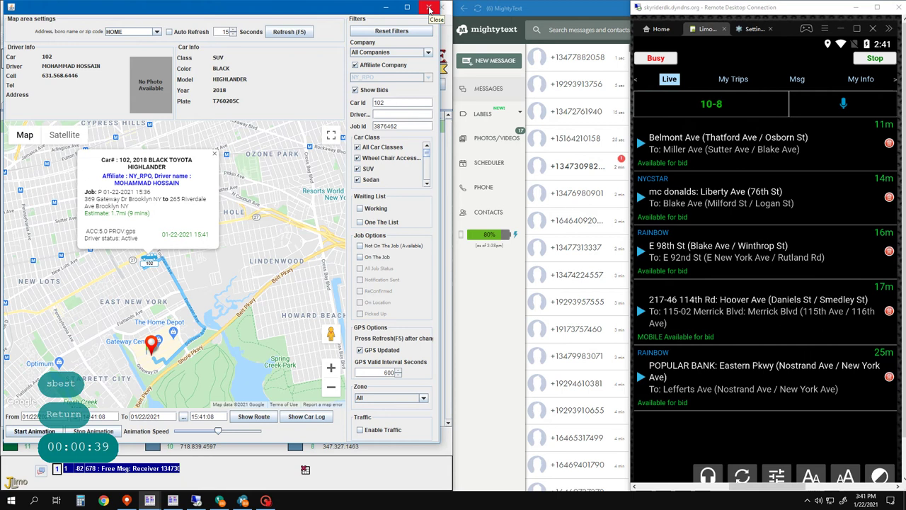
pyautogui.click(429, 10)
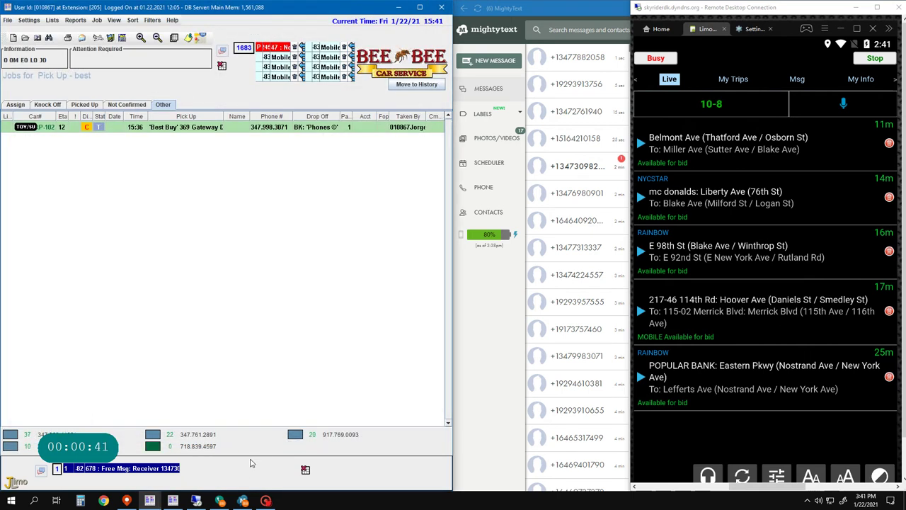
pyautogui.press('2')
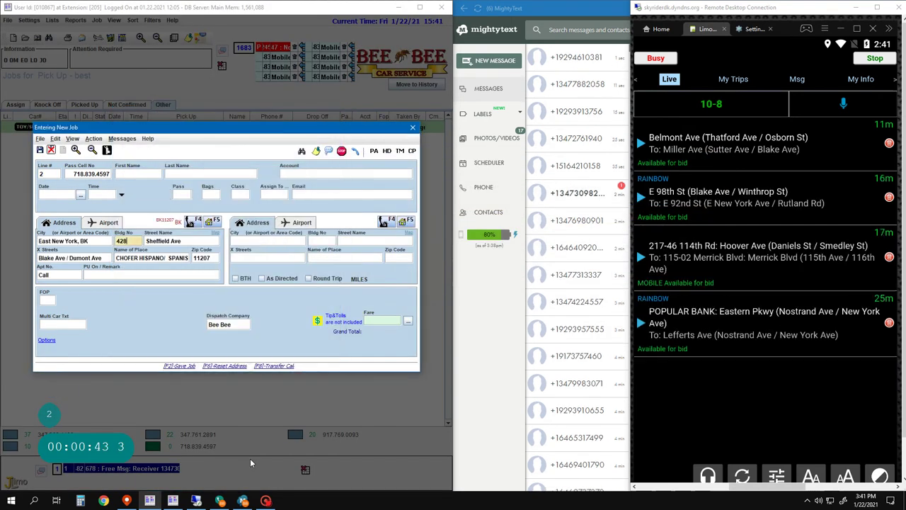
pyautogui.press('Return')
pyautogui.press('Return')
pyautogui.press('Return')
pyautogui.hotkey('ctrl', 'Delete')
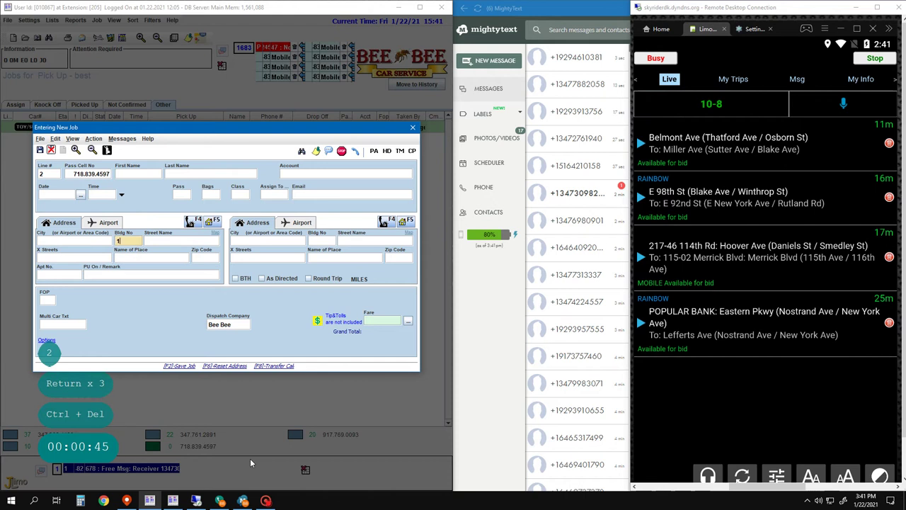
pyautogui.press('Left')
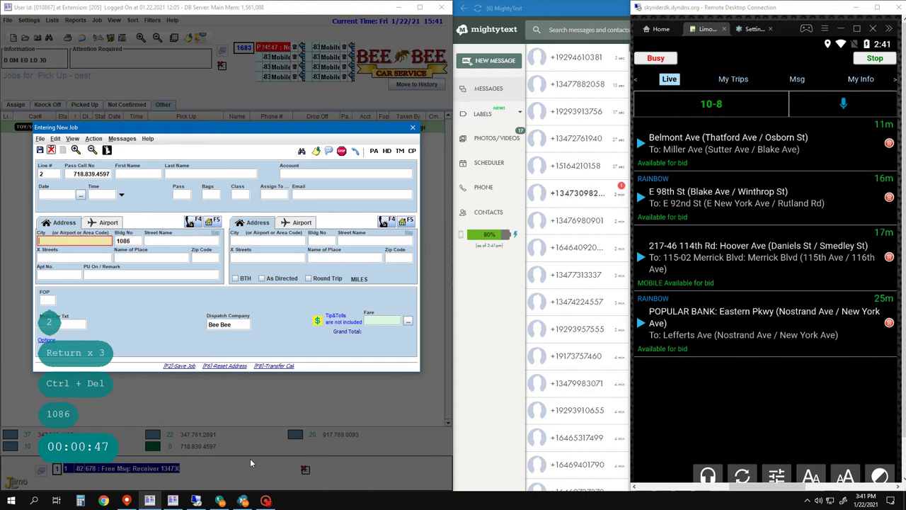
pyautogui.write('qu')
pyautogui.press('Return')
pyautogui.press('Return')
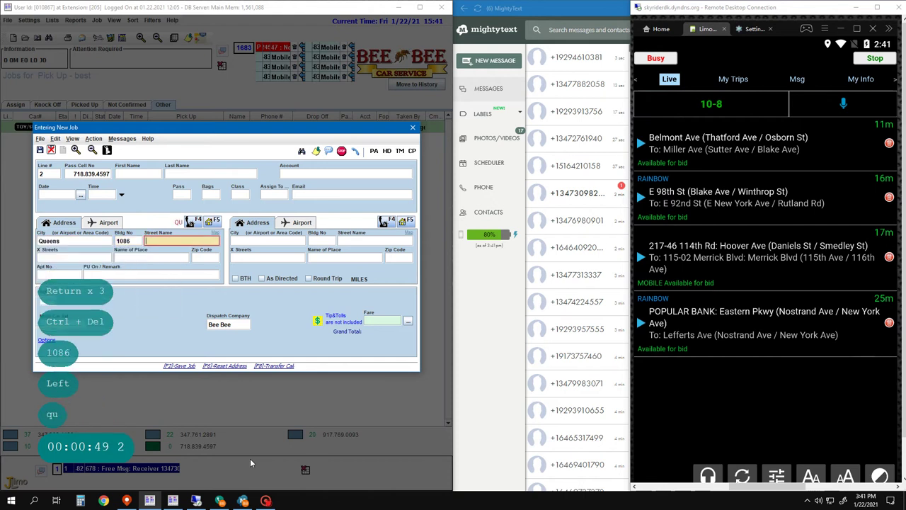
pyautogui.write('cypre')
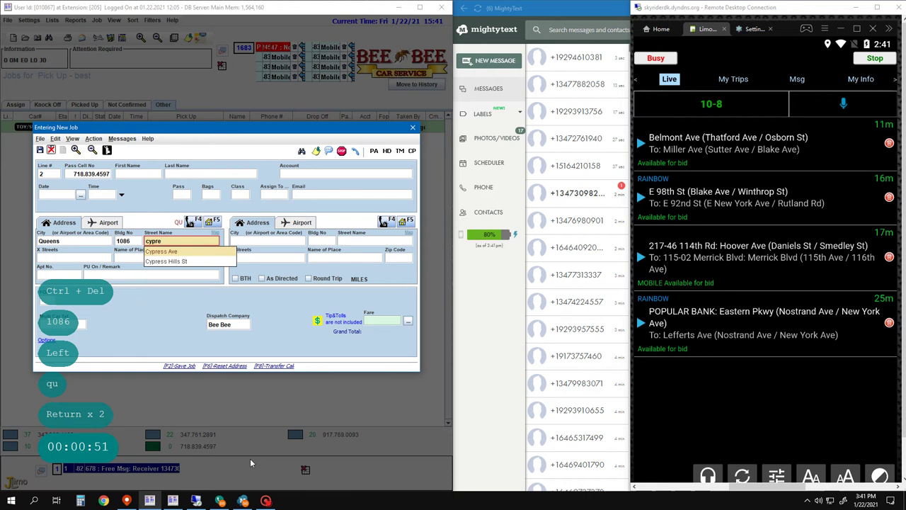
pyautogui.press('Return')
pyautogui.press('Left')
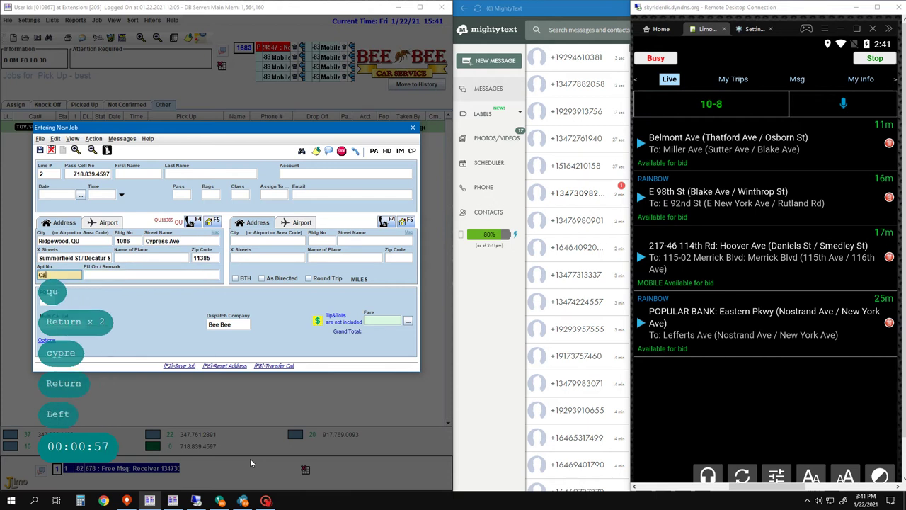
pyautogui.write('ll')
pyautogui.press('F4')
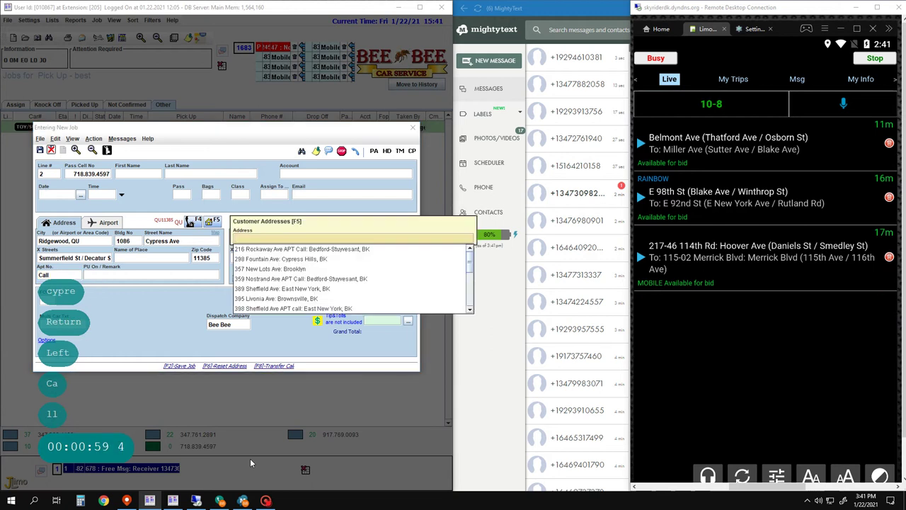
pyautogui.write('486')
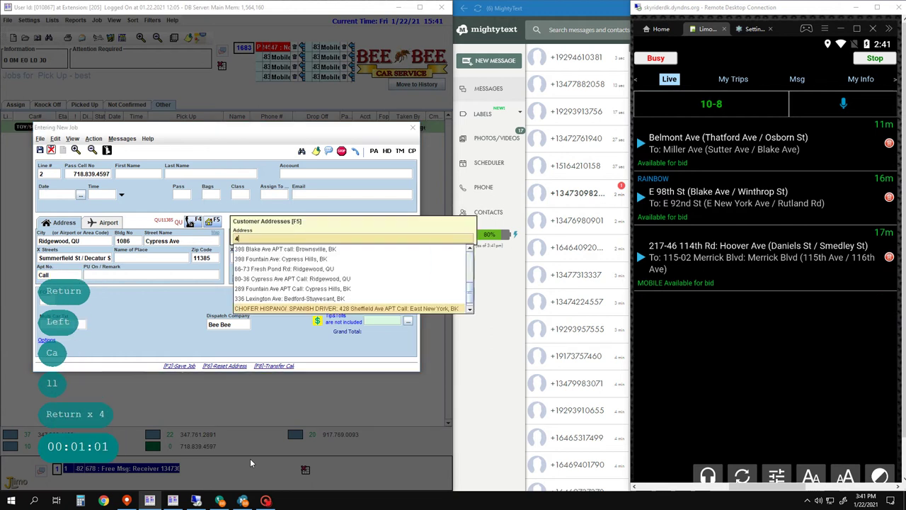
pyautogui.press('Escape')
pyautogui.press('Return')
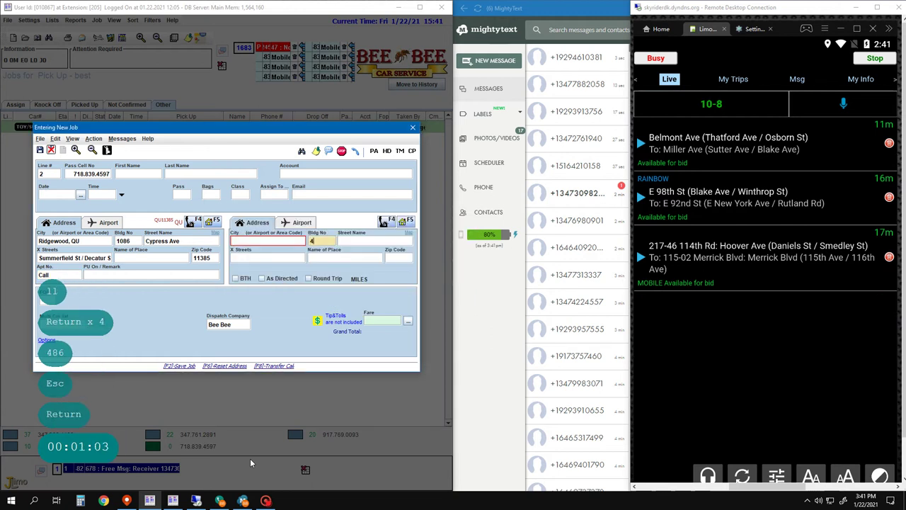
pyautogui.press('space')
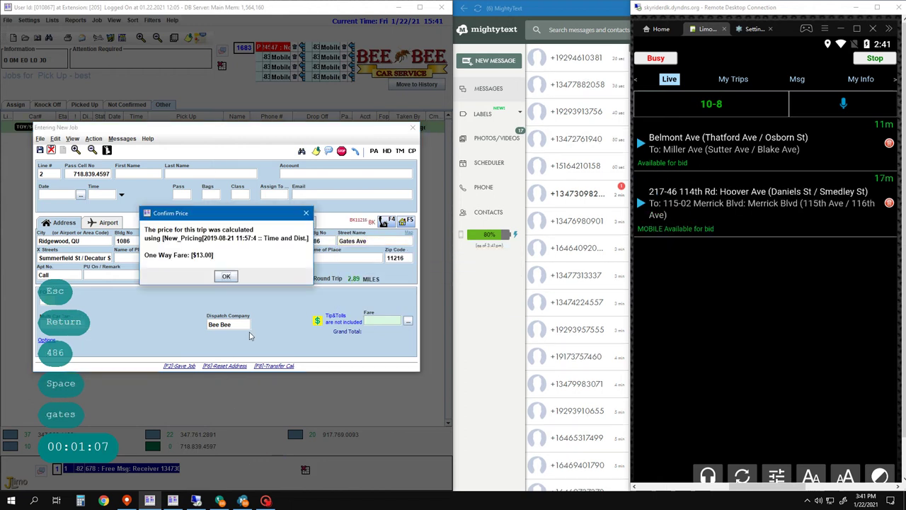
pyautogui.click(226, 276)
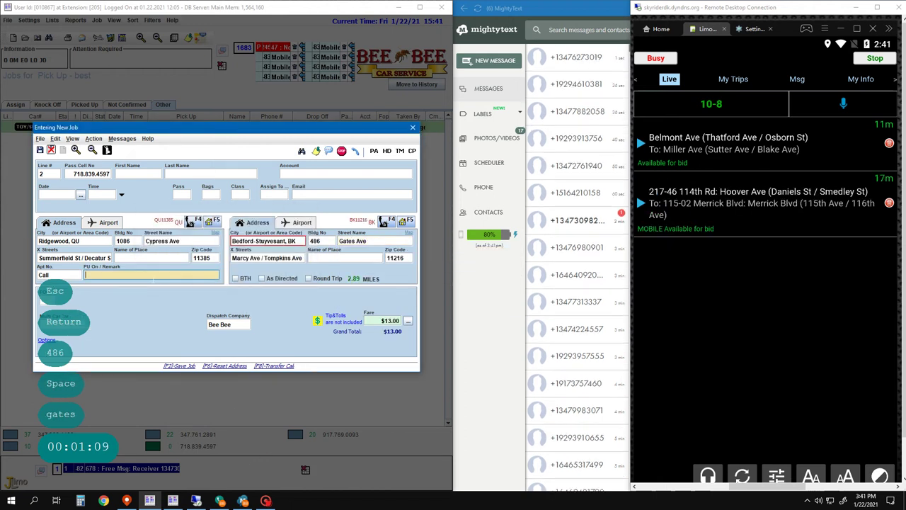
# - Add the remark '$13.00 Female', save the job, and show the full job list
pyautogui.press('Return')
pyautogui.write('$13.00 ')
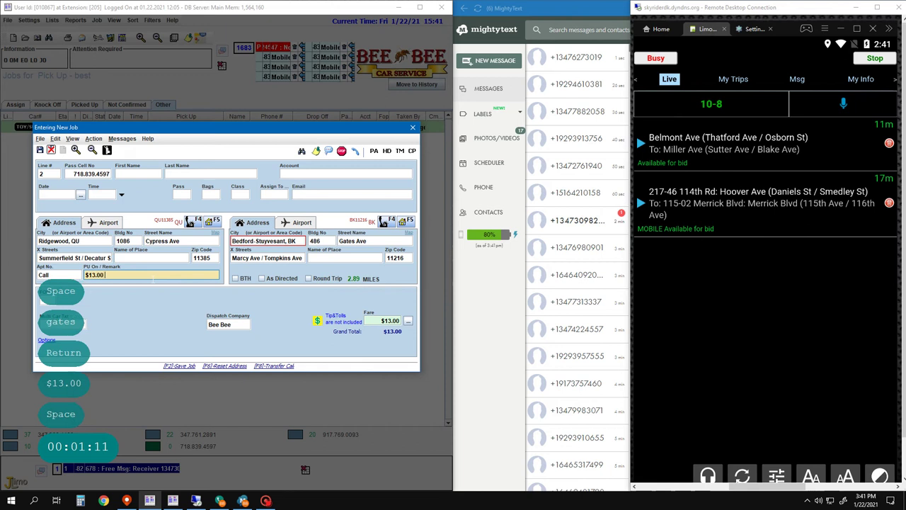
pyautogui.write('Female')
pyautogui.press('Return')
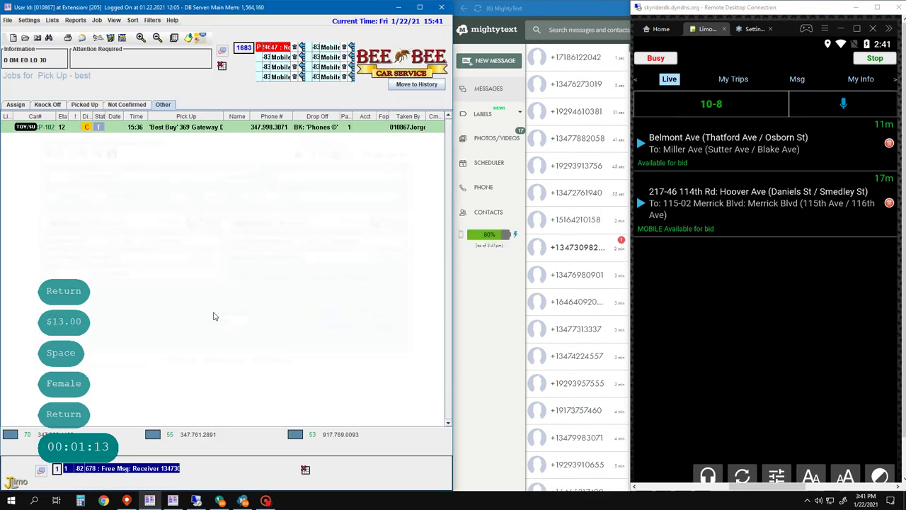
pyautogui.click(165, 333)
pyautogui.press('F2')
pyautogui.press('F2')
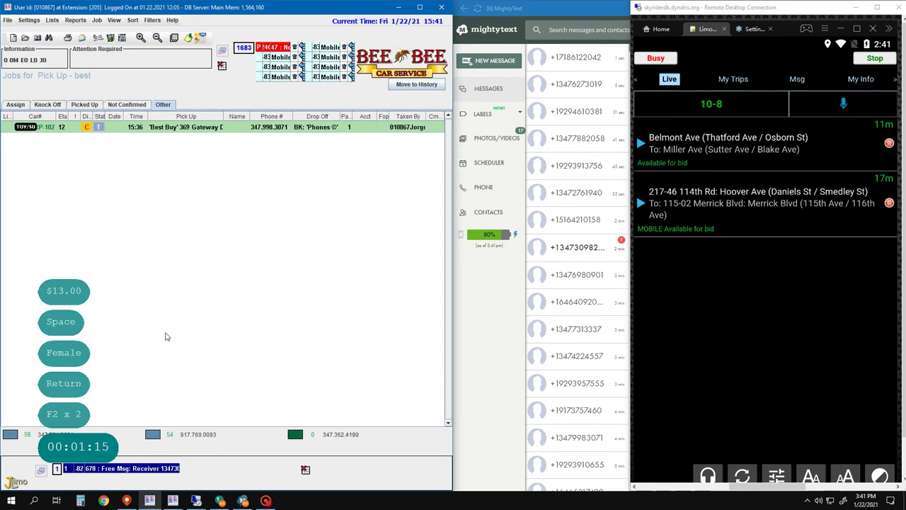
# - Start a line 3 job picking up at Galaxy Motel (search 'galaxy 11207') with Apt No 'Call'
pyautogui.press('a')
pyautogui.press('3')
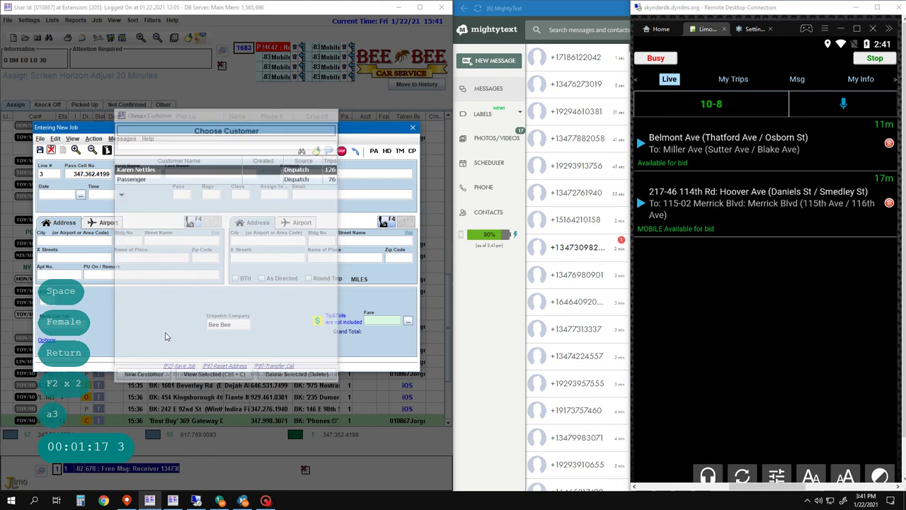
pyautogui.press('Return')
pyautogui.press('Return')
pyautogui.press('Return')
pyautogui.hotkey('ctrl', 'Delete')
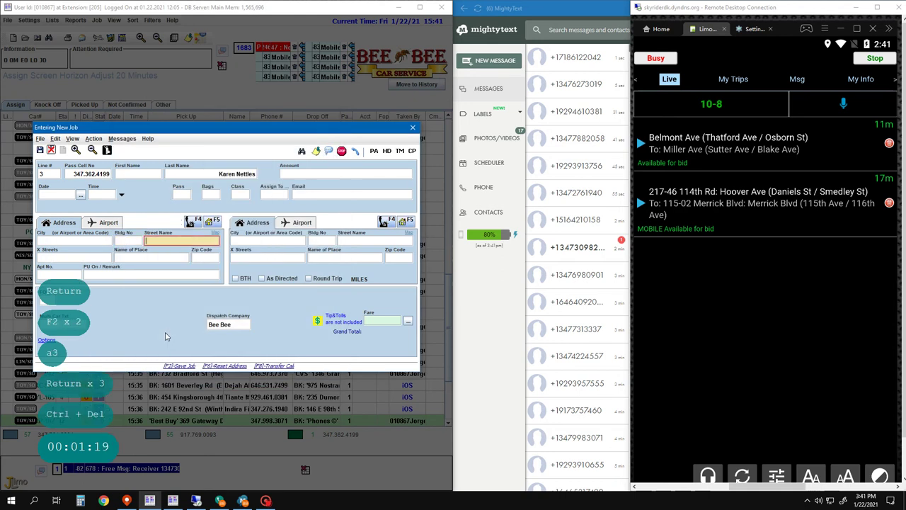
pyautogui.press('Return')
pyautogui.write('gala')
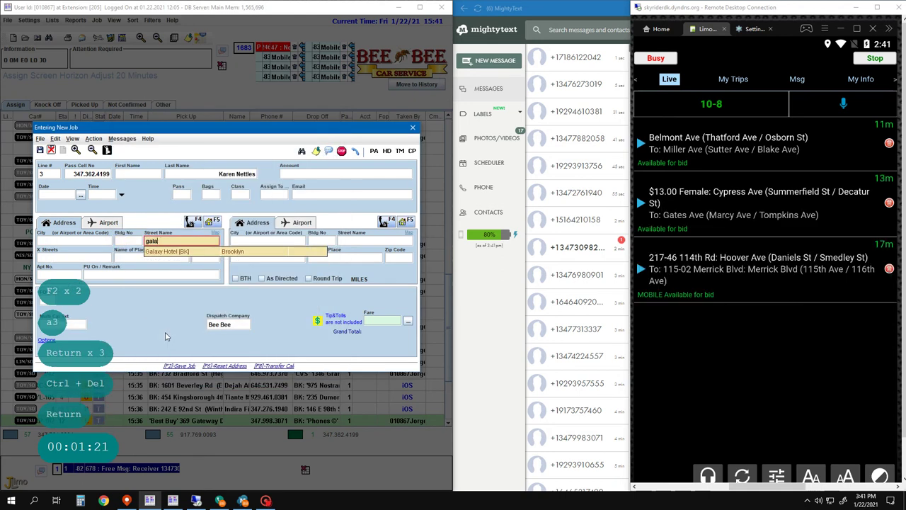
pyautogui.write('xy 11207')
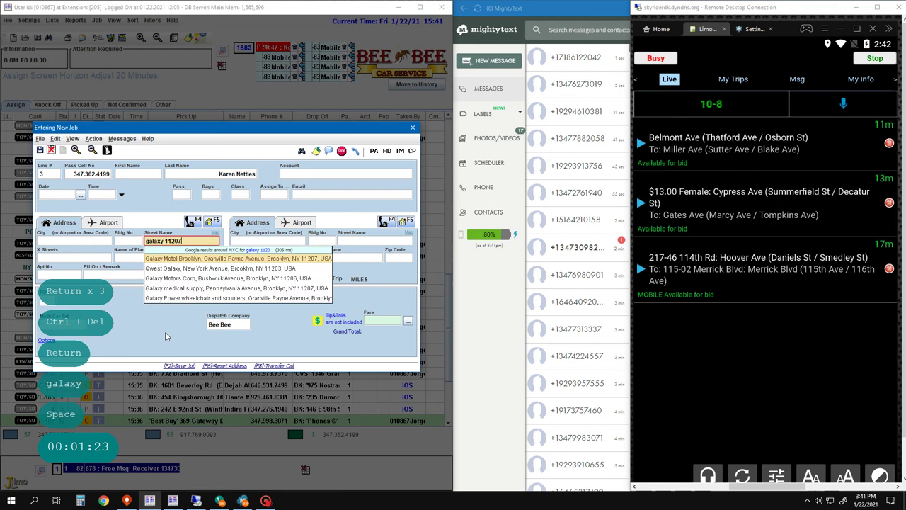
pyautogui.press('Return')
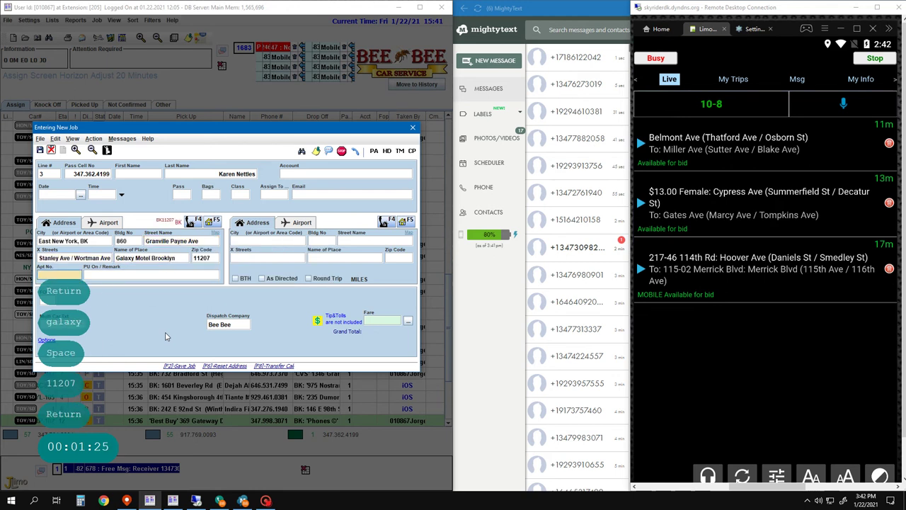
pyautogui.press('Left')
pyautogui.write('Call')
pyautogui.press('Return')
pyautogui.press('Return')
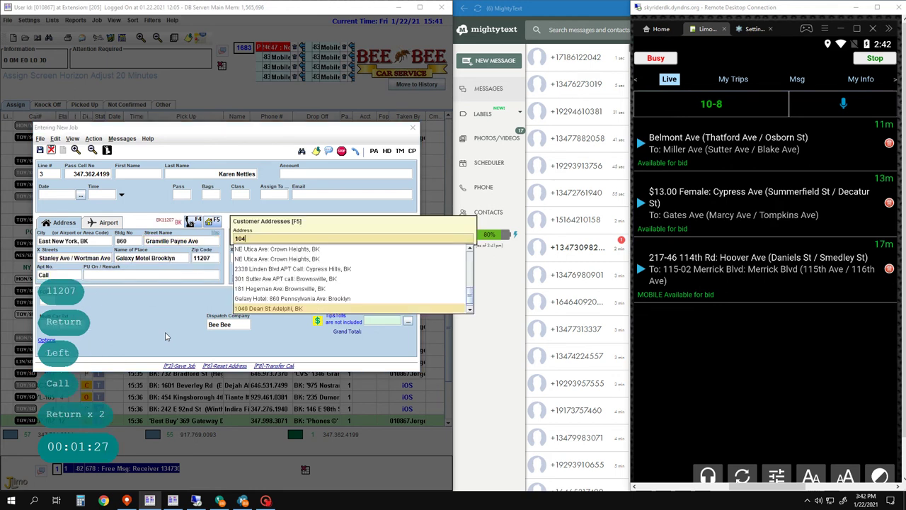
pyautogui.press('Return')
pyautogui.press('Return')
pyautogui.press('Return')
pyautogui.press('Return')
pyautogui.press('Return')
pyautogui.press('Return')
pyautogui.press('Return')
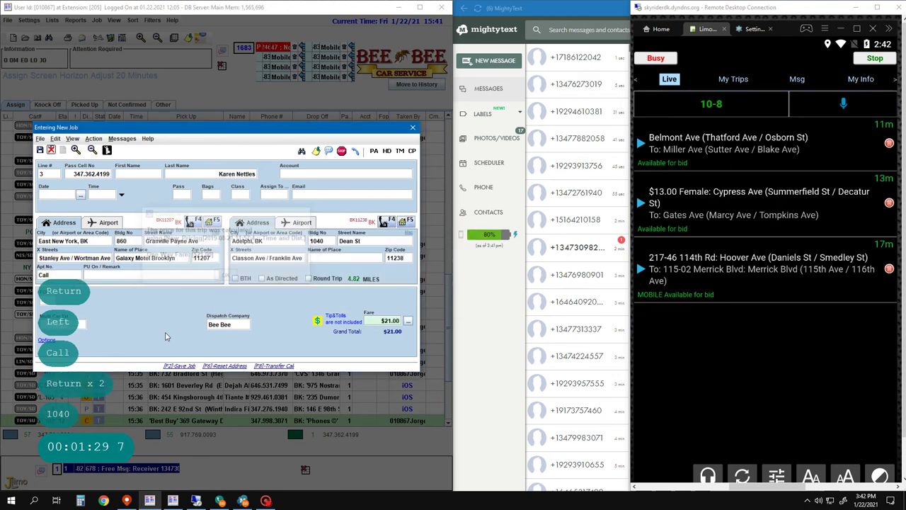
pyautogui.press('F2')
pyautogui.press('F2')
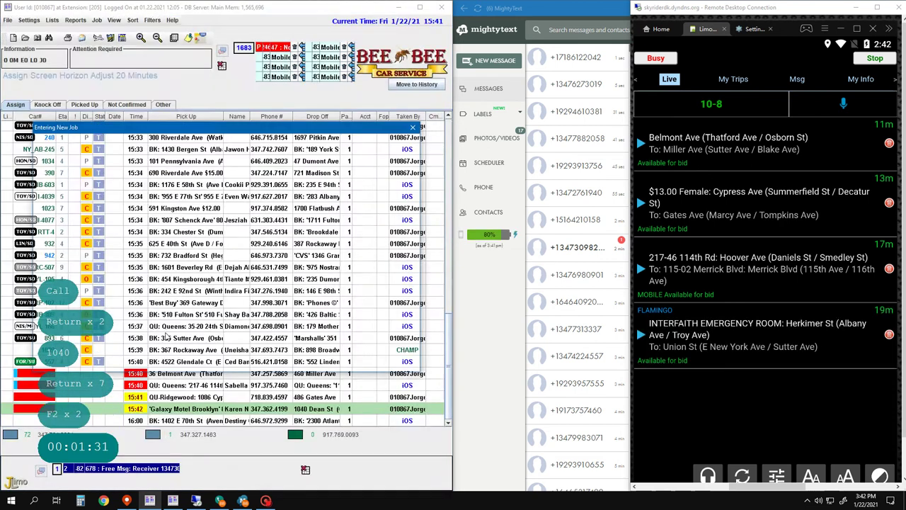
pyautogui.write('5')
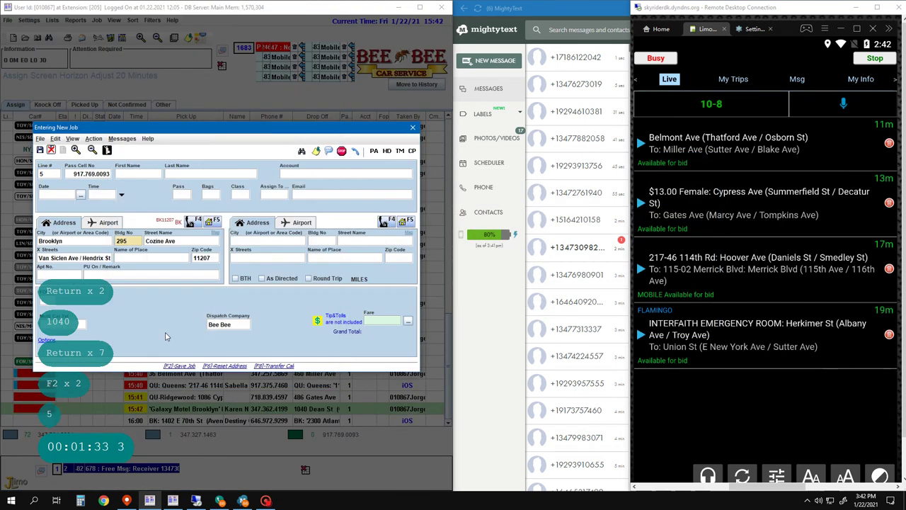
pyautogui.press('Return')
pyautogui.press('Return')
pyautogui.press('Return')
pyautogui.press('Return')
pyautogui.press('Return')
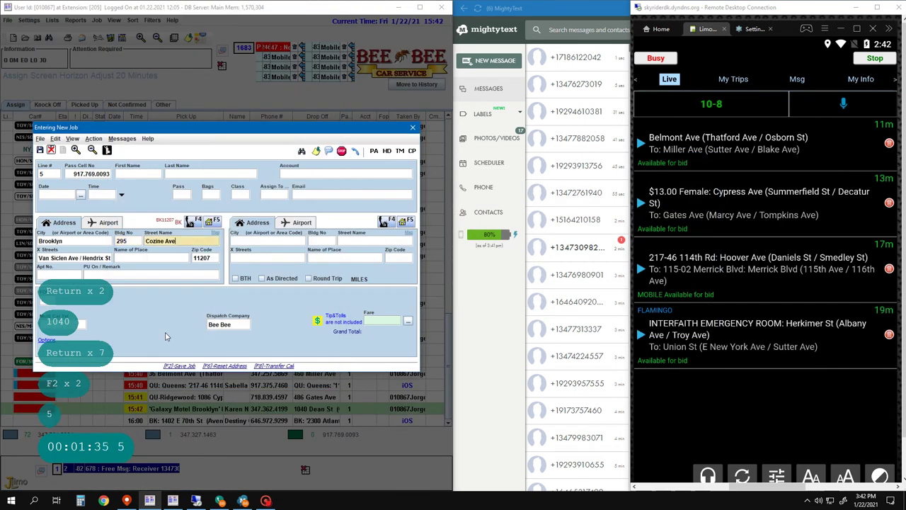
pyautogui.write('Call')
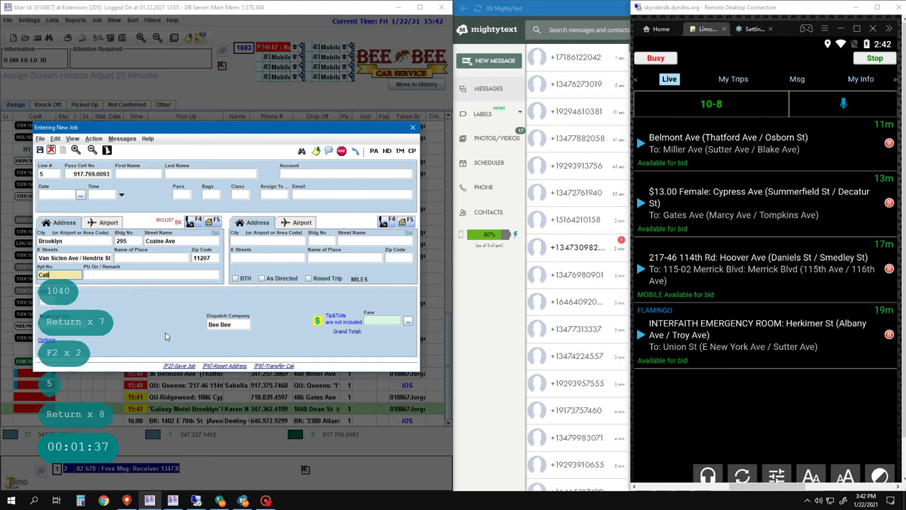
pyautogui.press('Return')
pyautogui.write('Female')
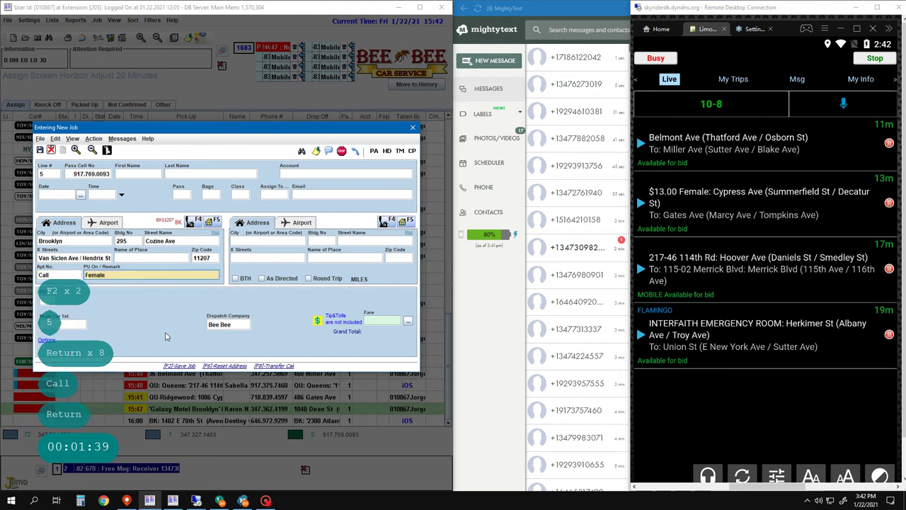
pyautogui.press('BackSpace')
pyautogui.write('e')
pyautogui.press('Return')
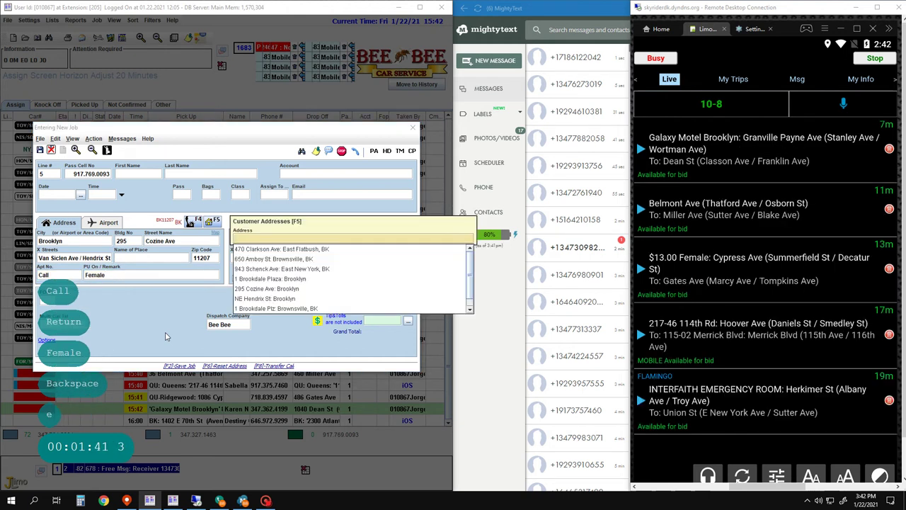
# - Choose Brookdale Hospital on Linden Blvd as drop-off and save the $10.00 job
pyautogui.press('Return')
pyautogui.press('Return')
pyautogui.press('Escape')
pyautogui.press('Return')
pyautogui.press('Return')
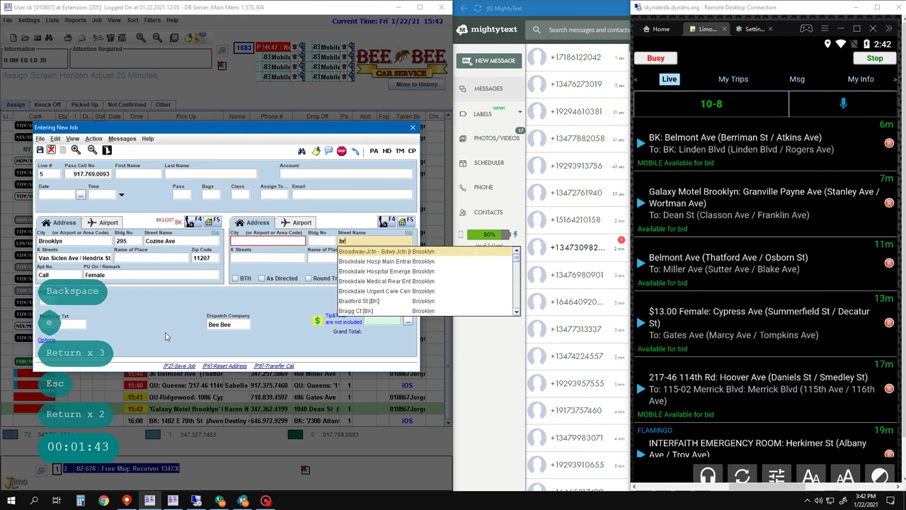
pyautogui.write('broo')
pyautogui.press('Down')
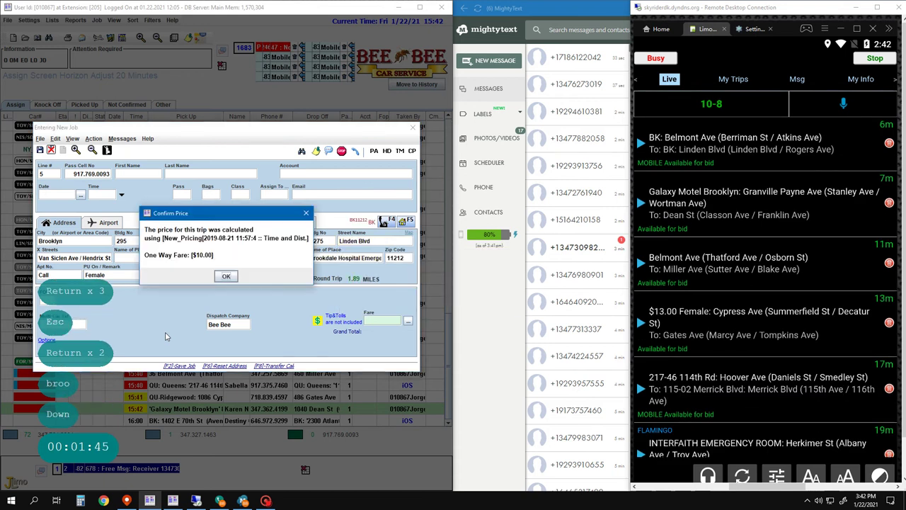
pyautogui.press('Return')
pyautogui.press('Return')
pyautogui.press('Return')
pyautogui.press('Return')
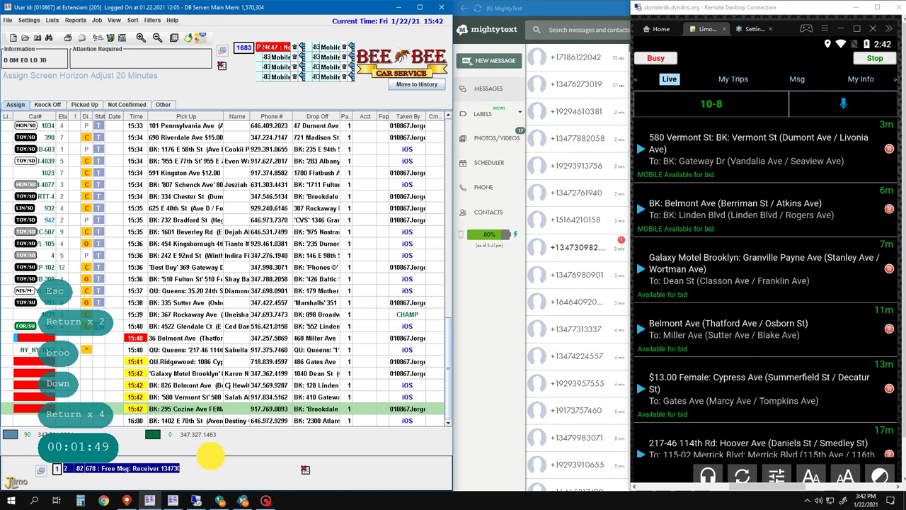
pyautogui.press('F2')
pyautogui.press('F2')
pyautogui.press('1')
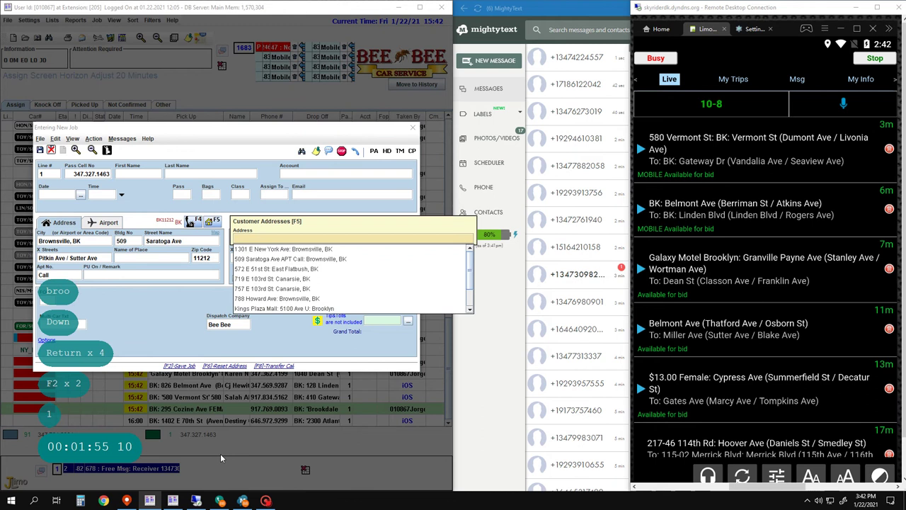
pyautogui.write('57')
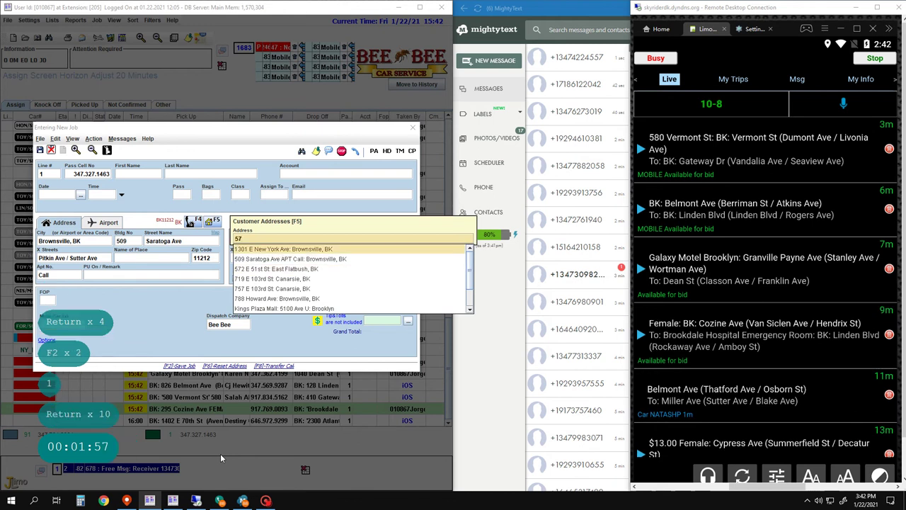
pyautogui.write('0')
pyautogui.press('BackSpace')
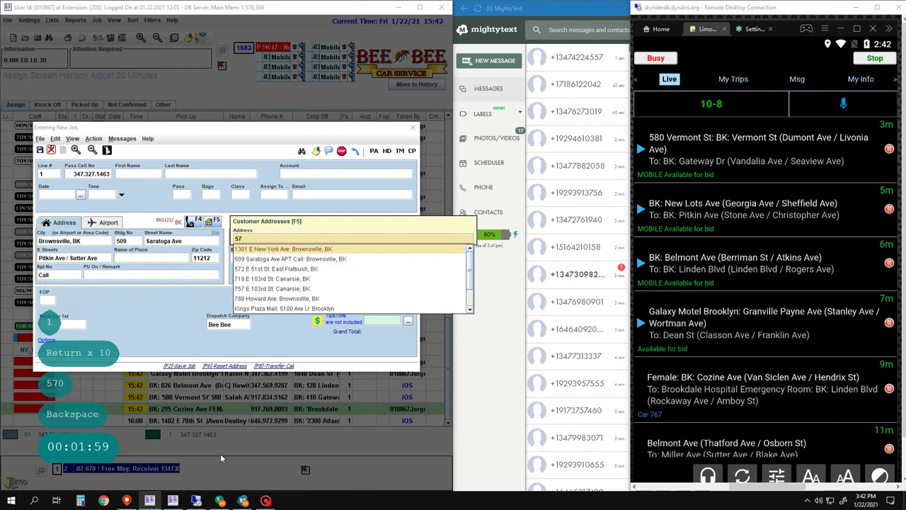
pyautogui.write('73')
pyautogui.press('Escape')
pyautogui.press('Return')
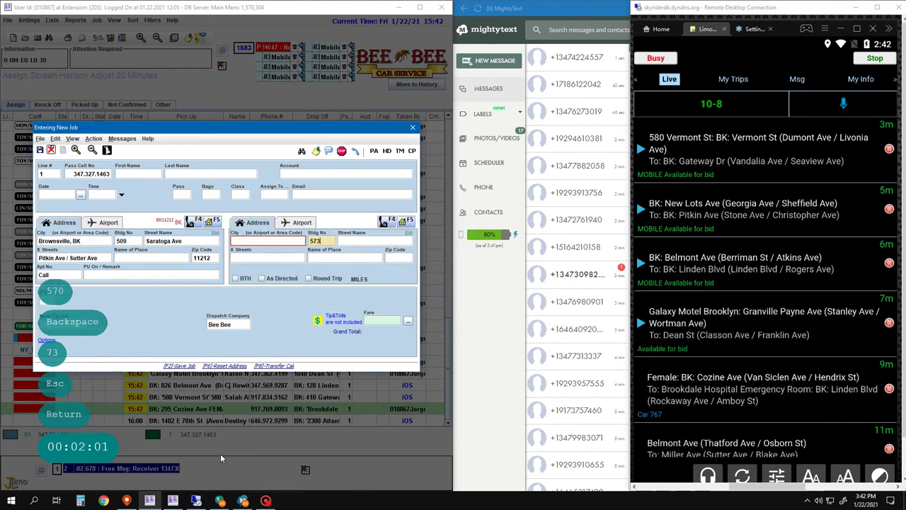
pyautogui.press('space')
pyautogui.press('Return')
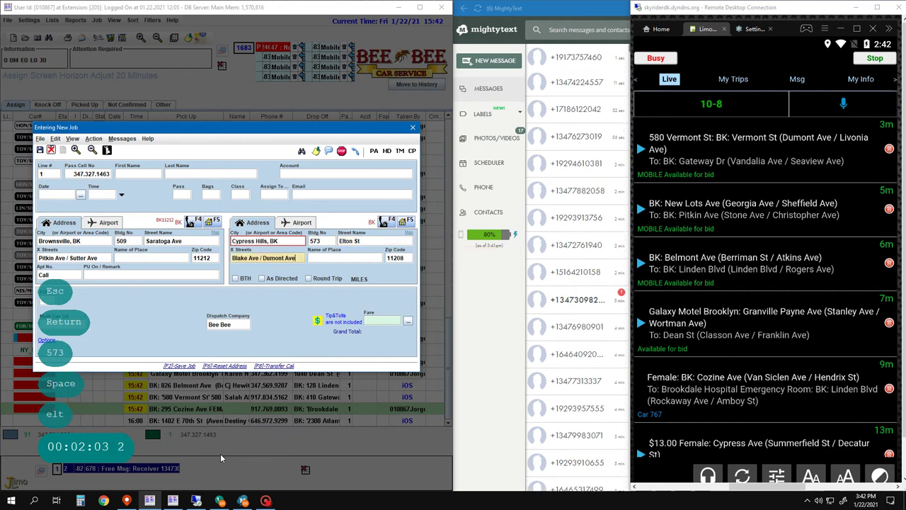
pyautogui.press('Return')
pyautogui.press('Return')
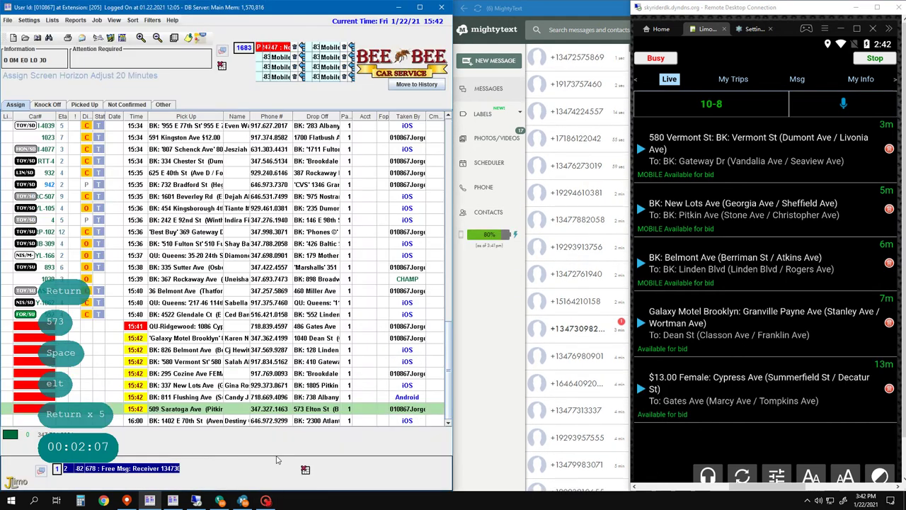
pyautogui.press('F2')
pyautogui.press('F2')
pyautogui.write('4')
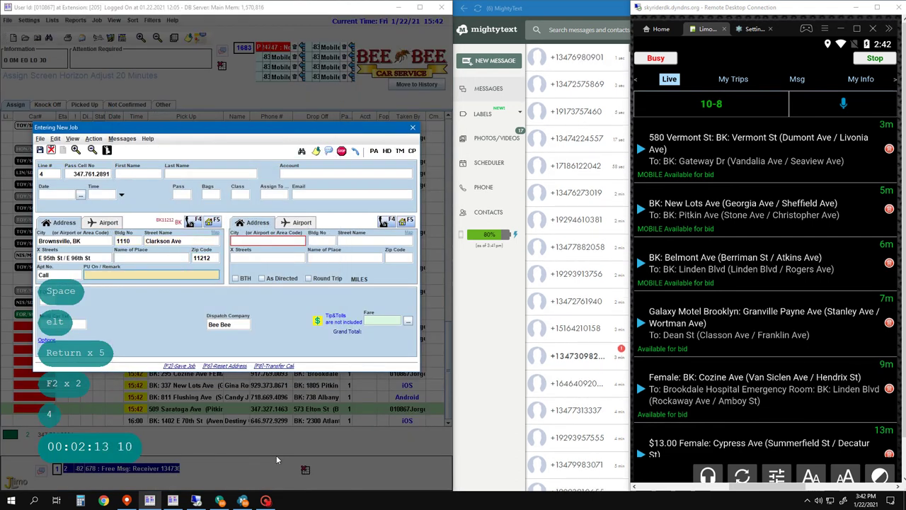
pyautogui.press('Return')
pyautogui.press('Return')
pyautogui.press('Return')
pyautogui.press('Return')
pyautogui.press('Return')
pyautogui.write('Regula')
pyautogui.press('capslock')
pyautogui.write('r')
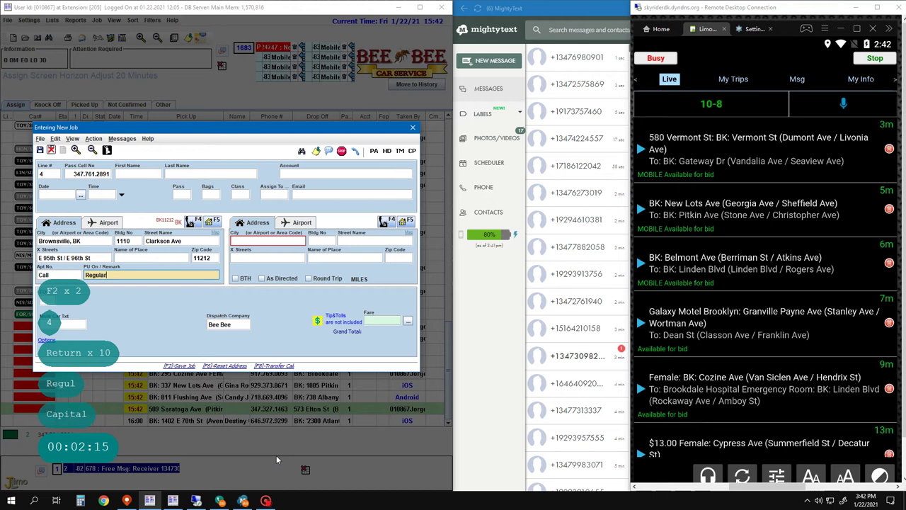
# - Set the drop-off to 110-00 Rockaway Blvd, Queens
pyautogui.press('Return')
pyautogui.press('Escape')
pyautogui.write('Q')
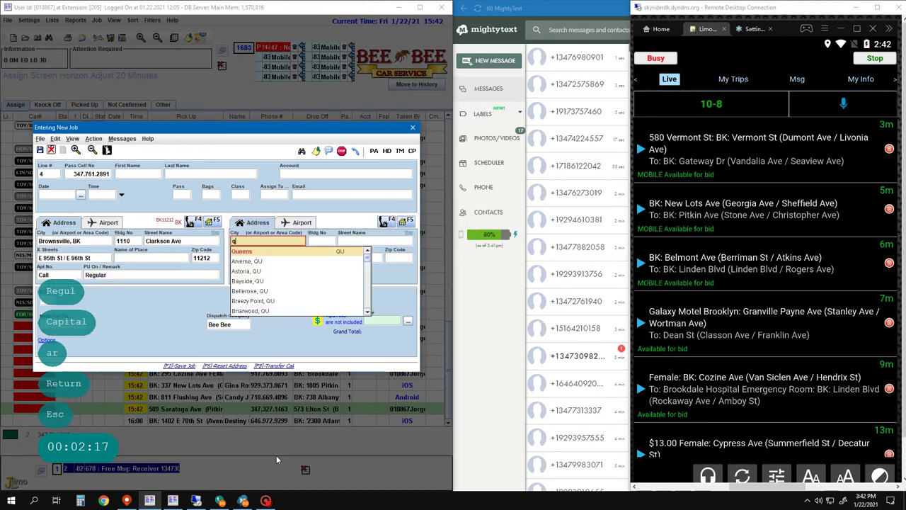
pyautogui.write('u')
pyautogui.press('Return')
pyautogui.write('114')
pyautogui.press('BackSpace')
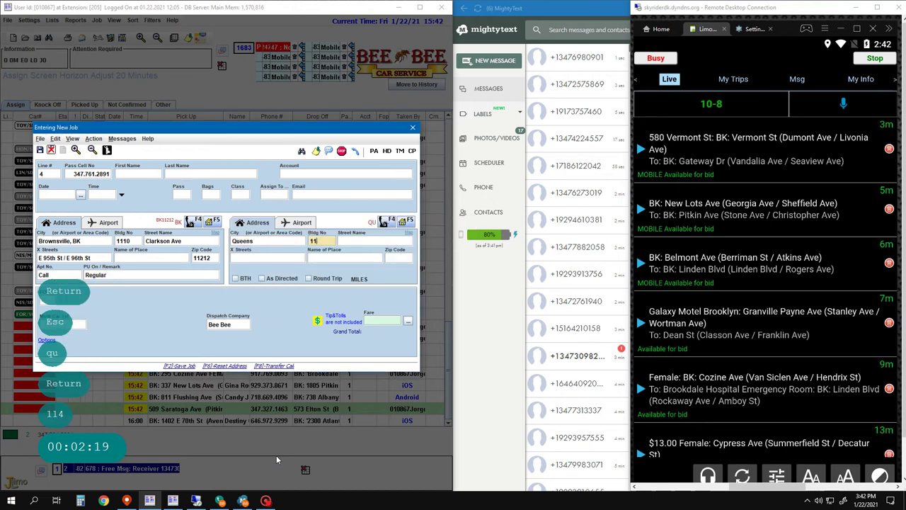
pyautogui.write('0-6')
pyautogui.press('space')
pyautogui.write('rock')
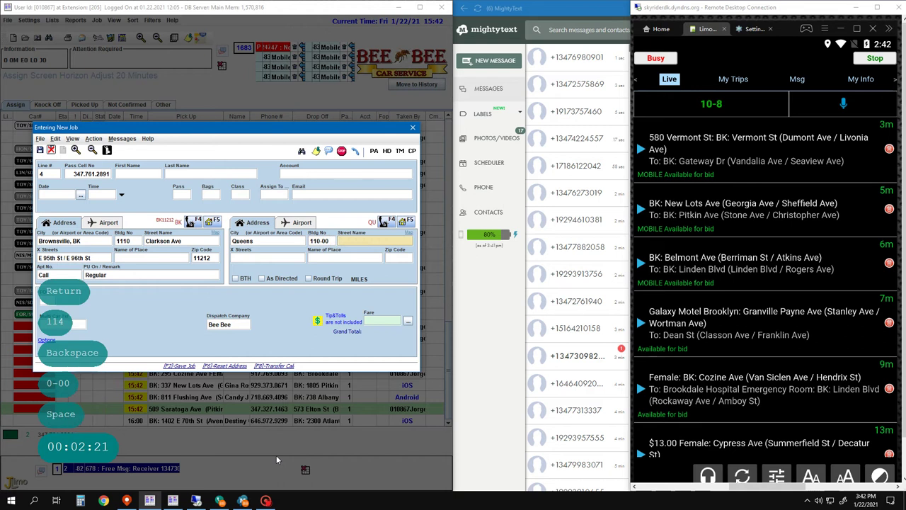
pyautogui.press('Down')
pyautogui.press('Down')
pyautogui.press('Down')
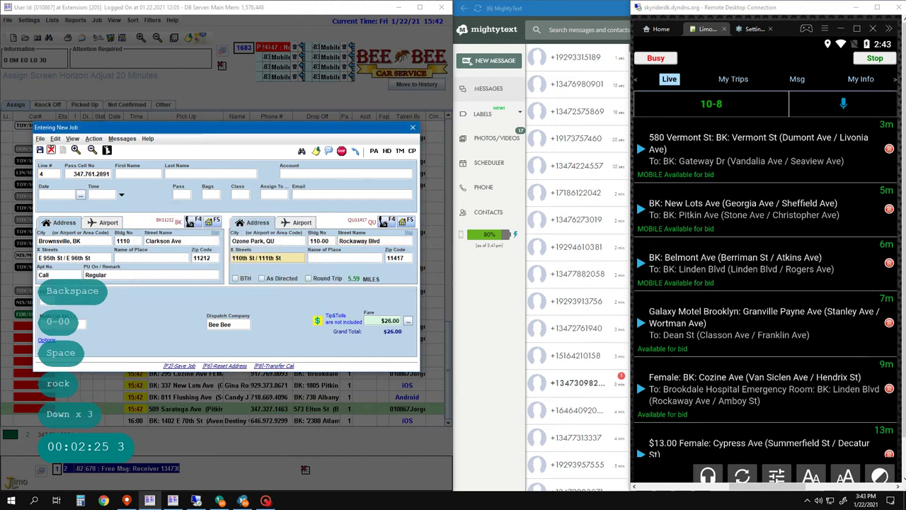
# - Prefix the remark with '$26.00' and save the job
pyautogui.click(173, 273)
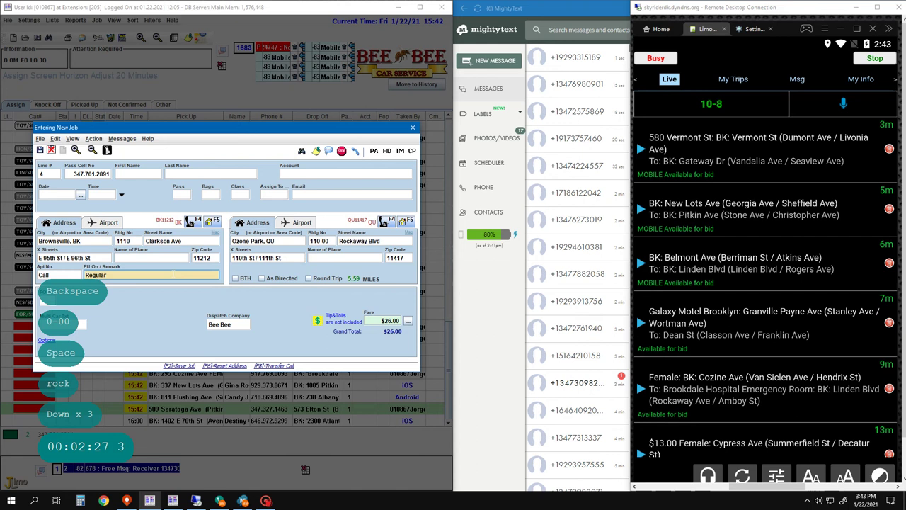
pyautogui.press('Return')
pyautogui.press('Return')
pyautogui.press('Return')
pyautogui.press('Home')
pyautogui.write('$2')
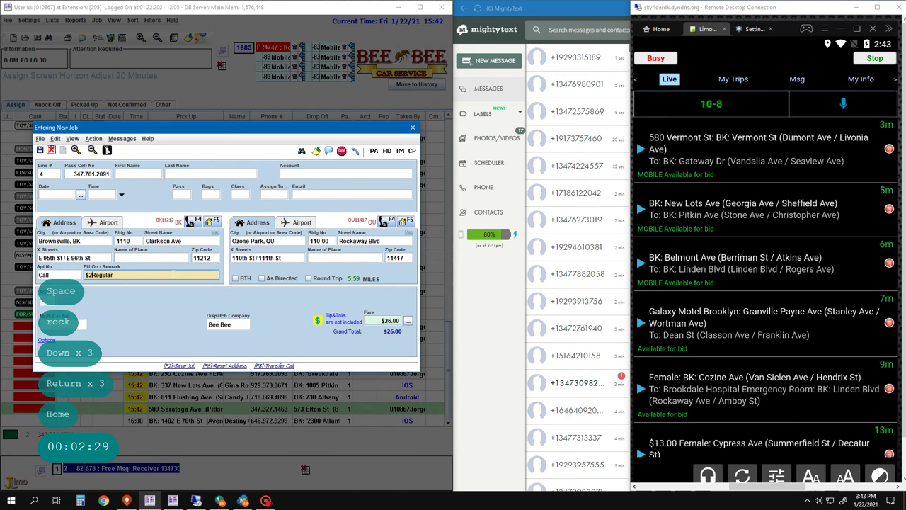
pyautogui.write('6.00')
pyautogui.press('F2')
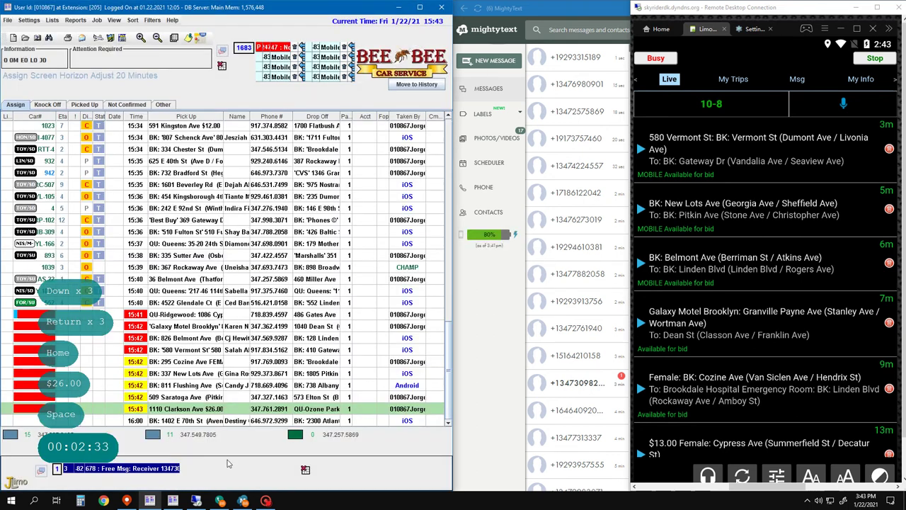
# - Quit the open new job form without creating a job
pyautogui.click(243, 500)
pyautogui.press('Escape')
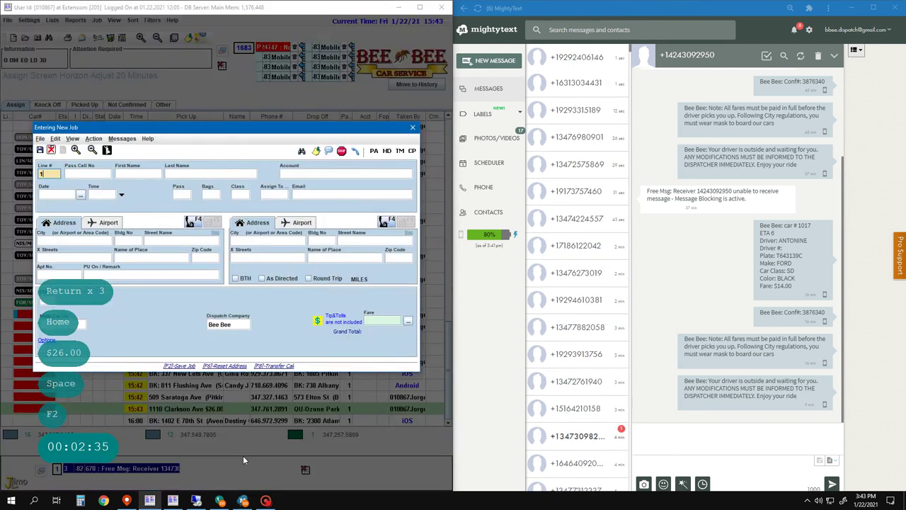
pyautogui.press('Down')
pyautogui.press('Down')
pyautogui.press('Escape')
pyautogui.press('Down')
pyautogui.press('Down')
pyautogui.press('Escape')
pyautogui.press('Down')
pyautogui.press('Down')
pyautogui.press('Down')
pyautogui.press('Down')
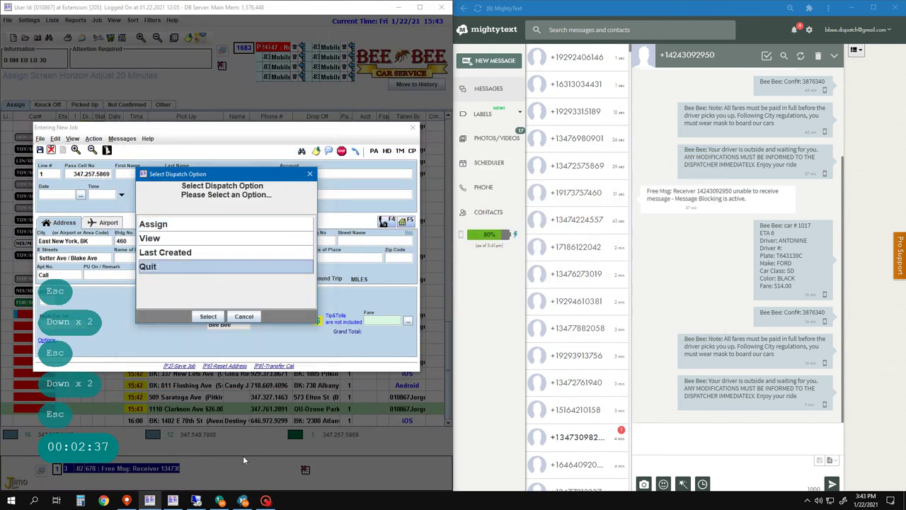
pyautogui.press('Return')
pyautogui.press('Up')
pyautogui.press('Up')
pyautogui.press('Up')
pyautogui.press('Up')
pyautogui.press('Up')
pyautogui.press('Up')
pyautogui.press('Up')
pyautogui.press('Up')
pyautogui.press('Up')
pyautogui.press('Up')
pyautogui.press('Up')
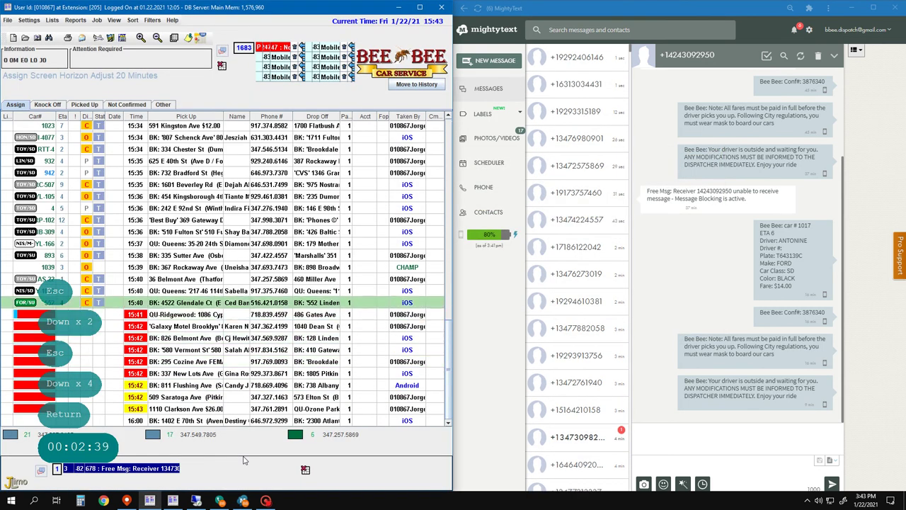
pyautogui.press('Delete')
pyautogui.press('Left')
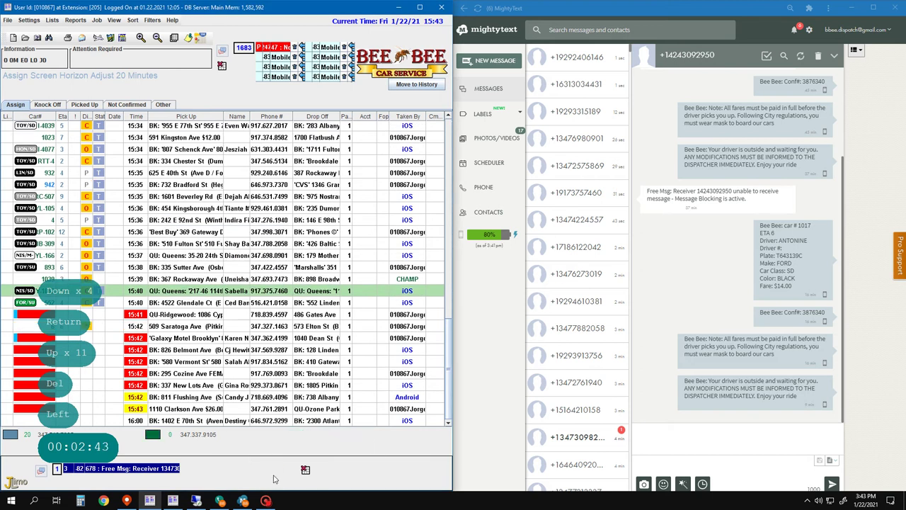
# - Open a job in the entry form, then quit it without dispatching
pyautogui.press('Return')
pyautogui.press('2')
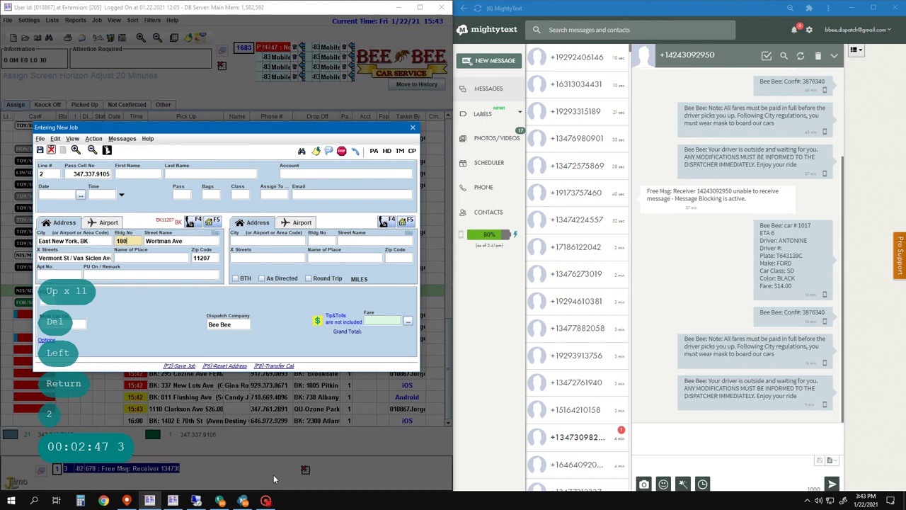
pyautogui.press('Return')
pyautogui.press('Return')
pyautogui.press('Return')
pyautogui.press('Escape')
pyautogui.press('Down')
pyautogui.press('Down')
pyautogui.press('Down')
pyautogui.press('Down')
pyautogui.press('Return')
# - Search for car 151's jobs with Alt+D
pyautogui.hotkey('alt', 'd')
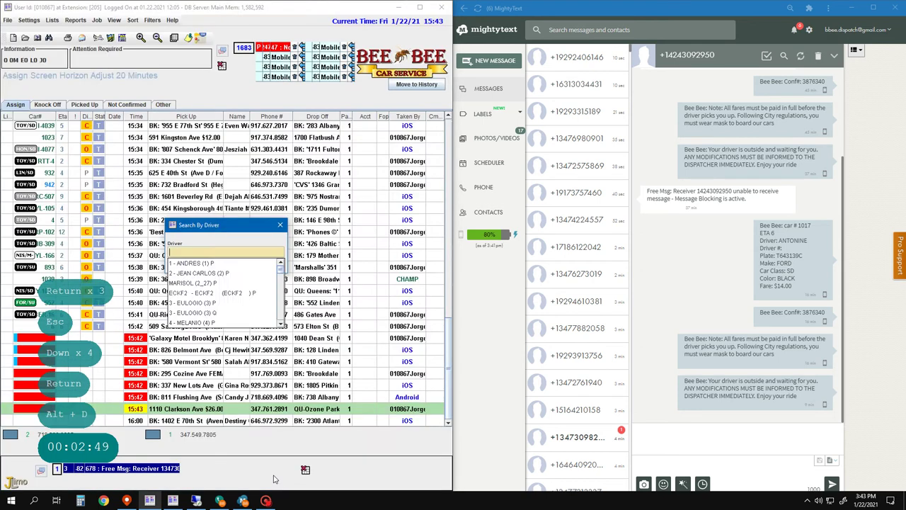
pyautogui.write('151')
pyautogui.press('Return')
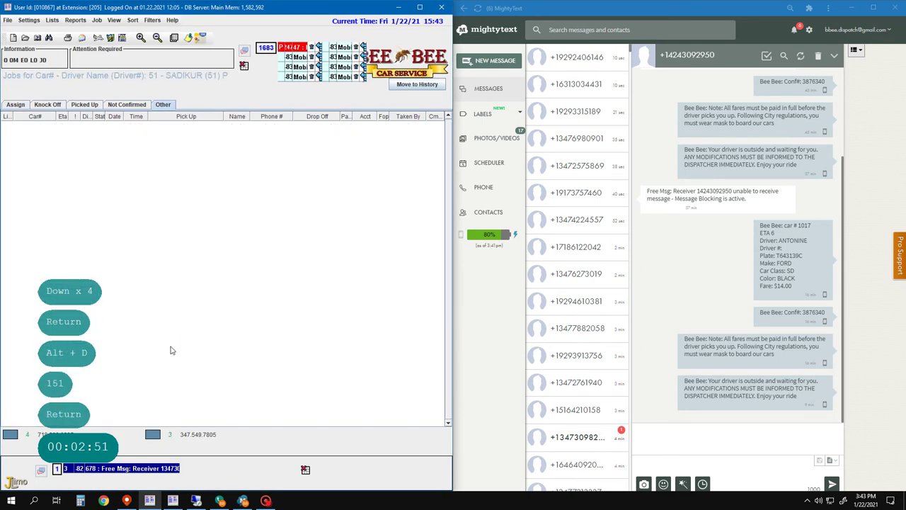
pyautogui.hotkey('alt', 'd')
pyautogui.write('151 - ELPIDIO (151) P')
pyautogui.press('Return')
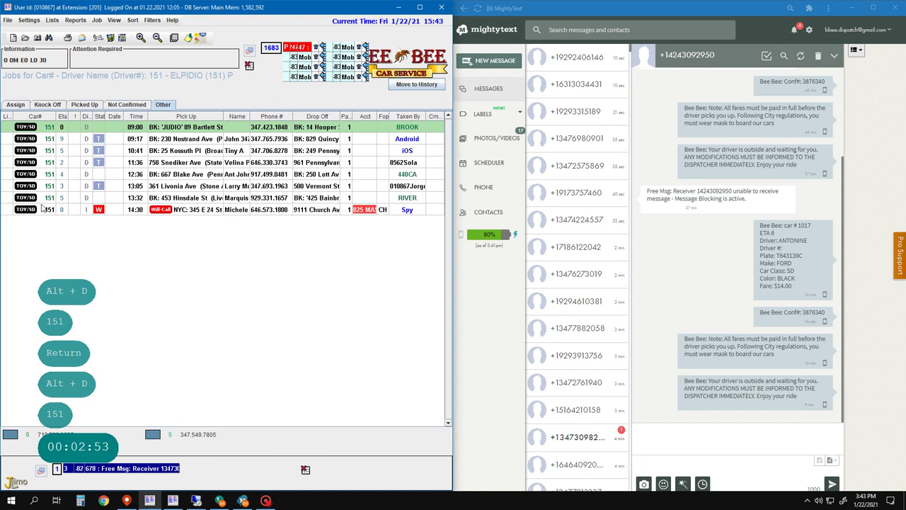
# - Change car 151's 14:30 will-call job to a 2:30 PM pickup, save, and return to the list
pyautogui.click(74, 212)
pyautogui.press('Return')
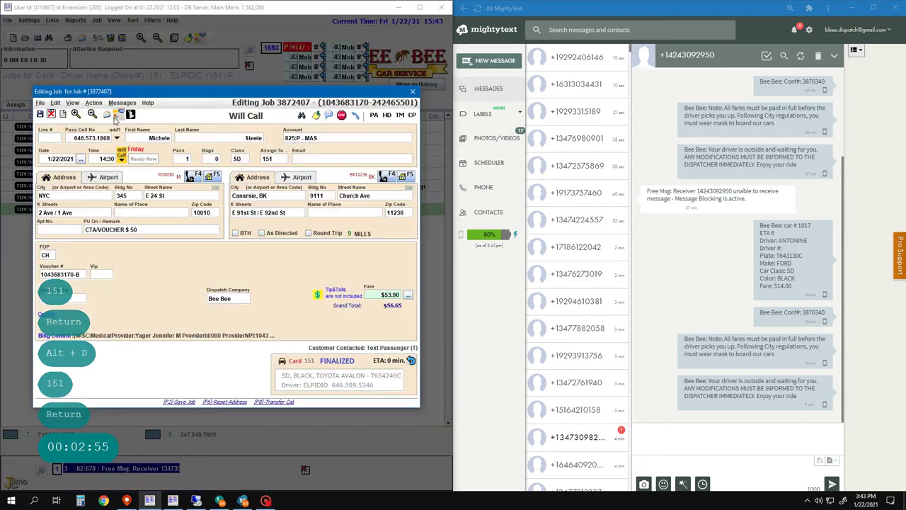
pyautogui.click(120, 160)
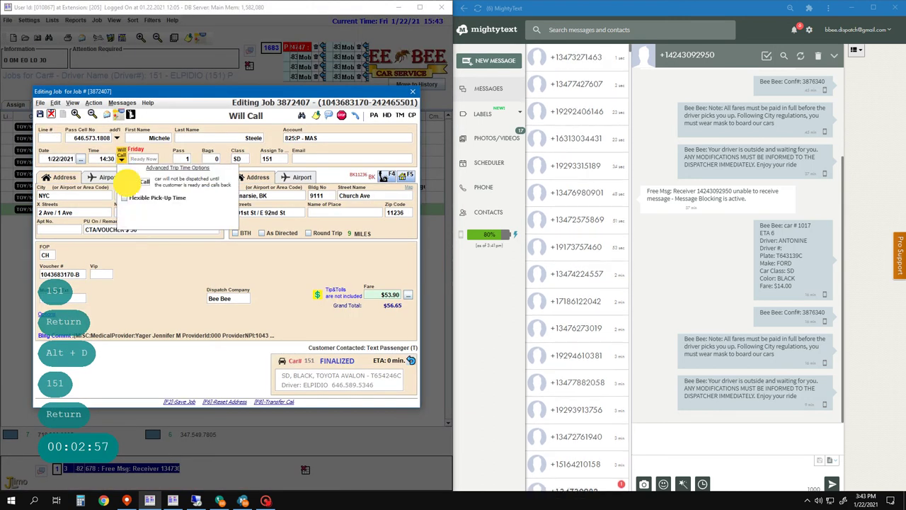
pyautogui.click(128, 178)
pyautogui.press('e')
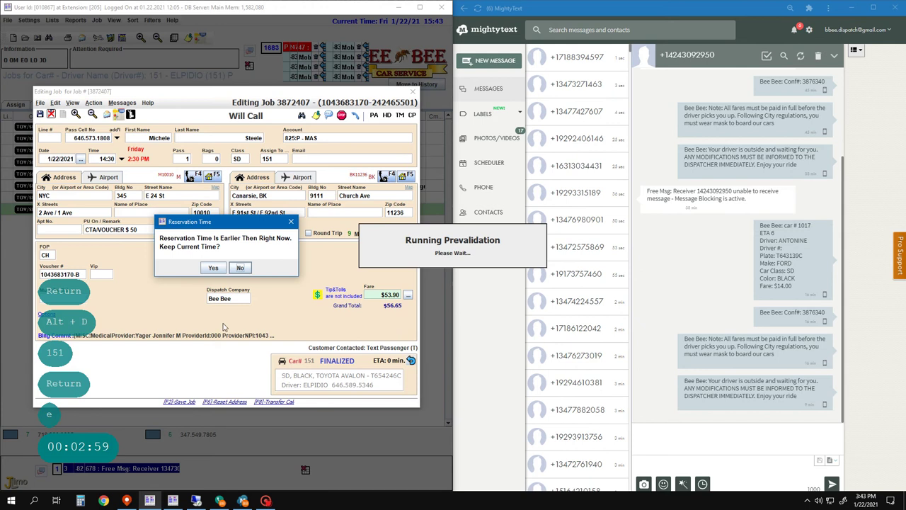
pyautogui.click(213, 267)
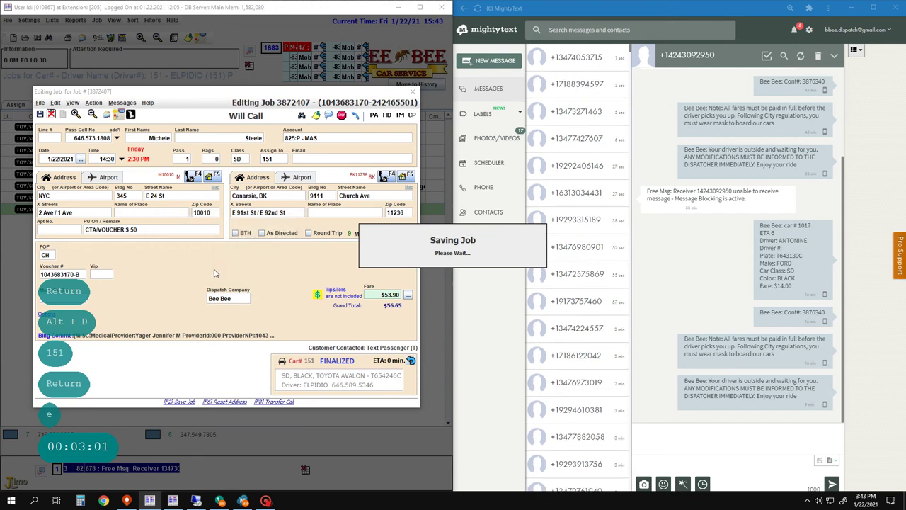
pyautogui.press('F2')
pyautogui.press('F2')
pyautogui.press('F2')
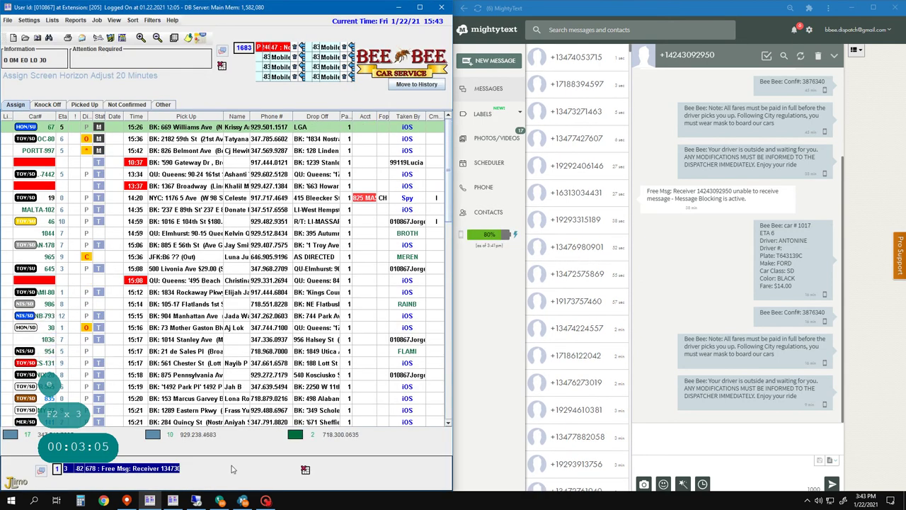
pyautogui.press('a')
pyautogui.press('1')
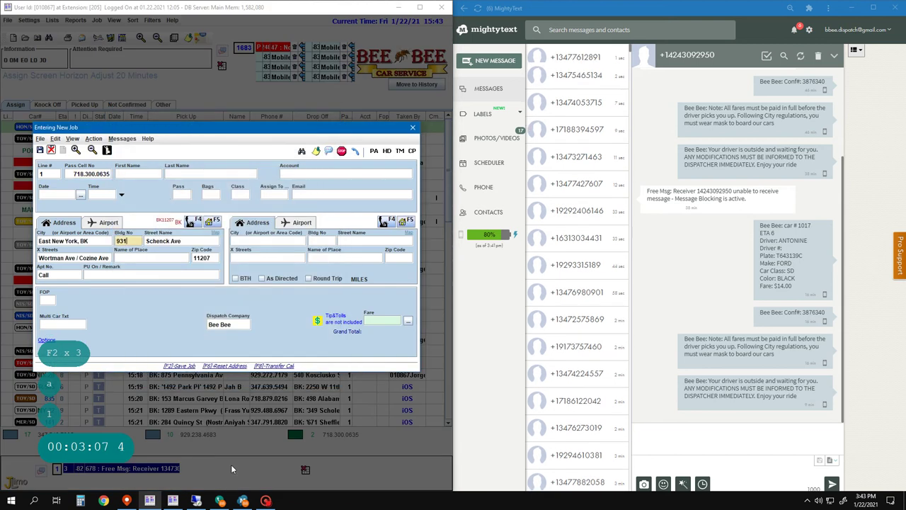
pyautogui.press('Return')
pyautogui.press('Return')
pyautogui.press('Return')
pyautogui.press('Return')
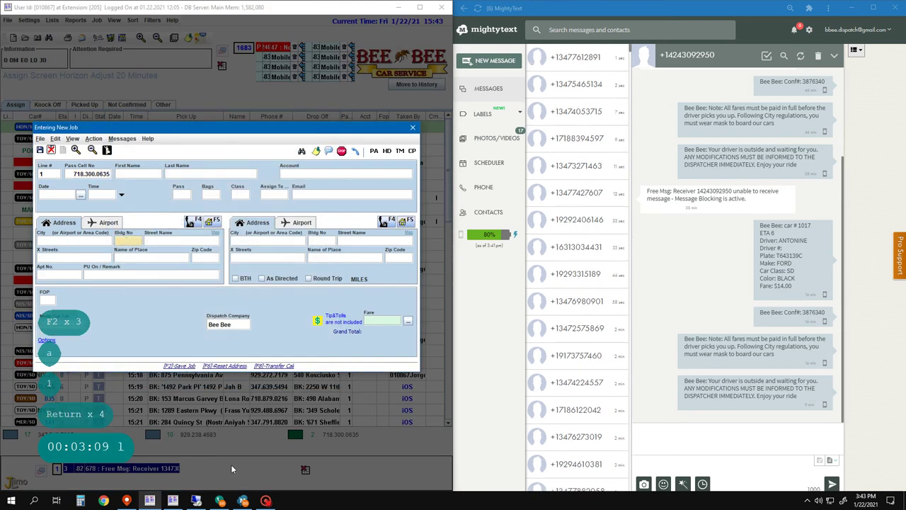
pyautogui.hotkey('ctrl', 'Delete')
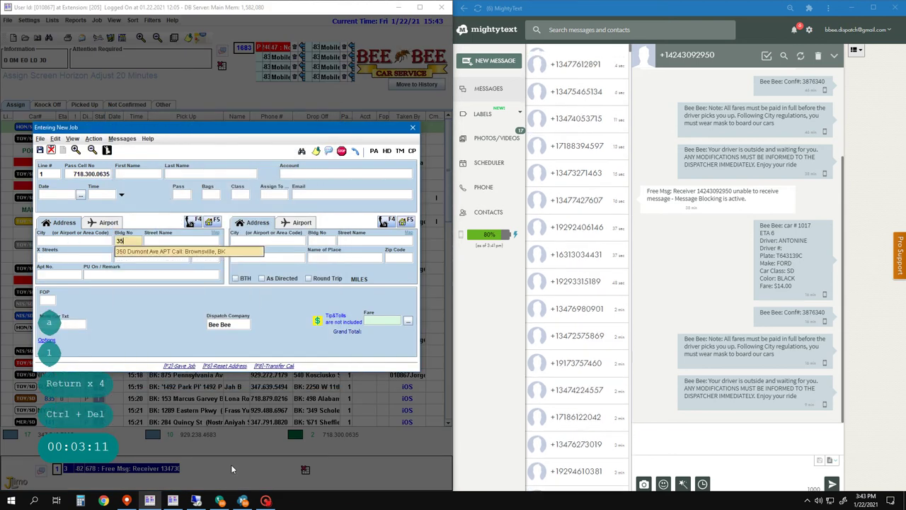
pyautogui.write('350')
pyautogui.press('Return')
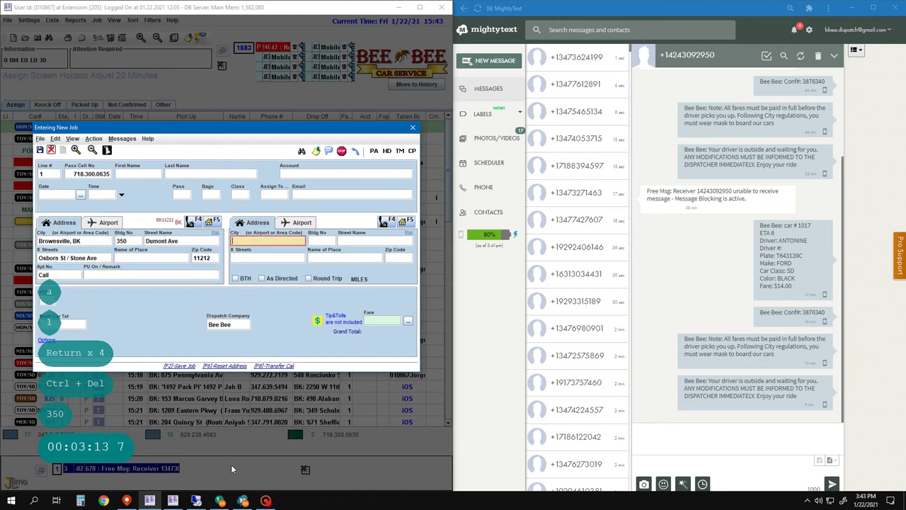
pyautogui.write('16')
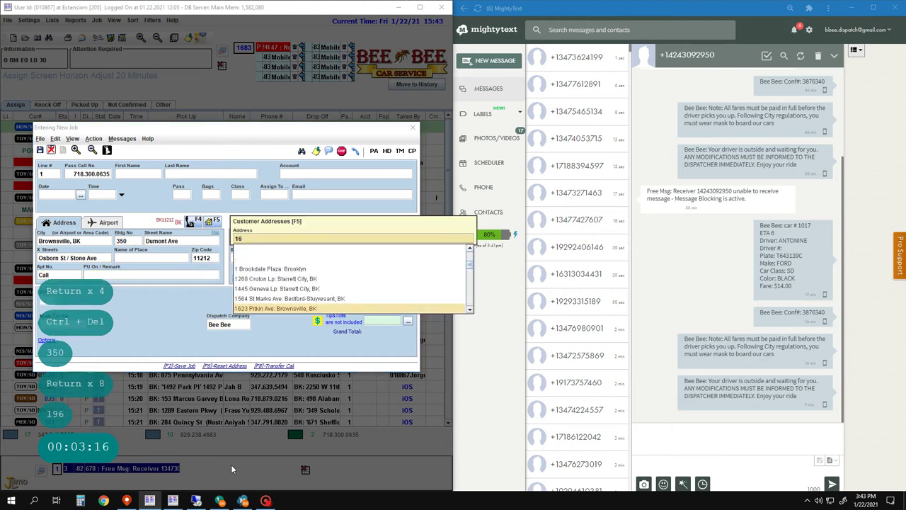
pyautogui.press('Escape')
pyautogui.press('Return')
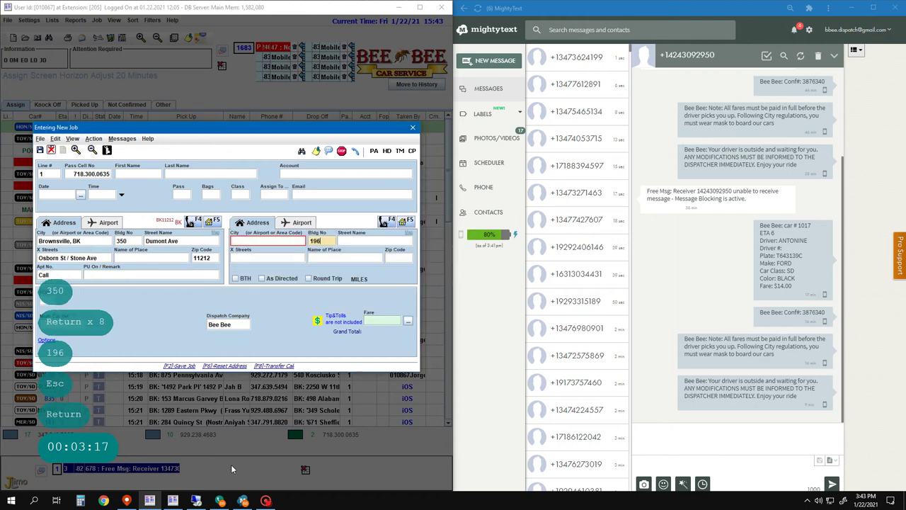
pyautogui.press('space')
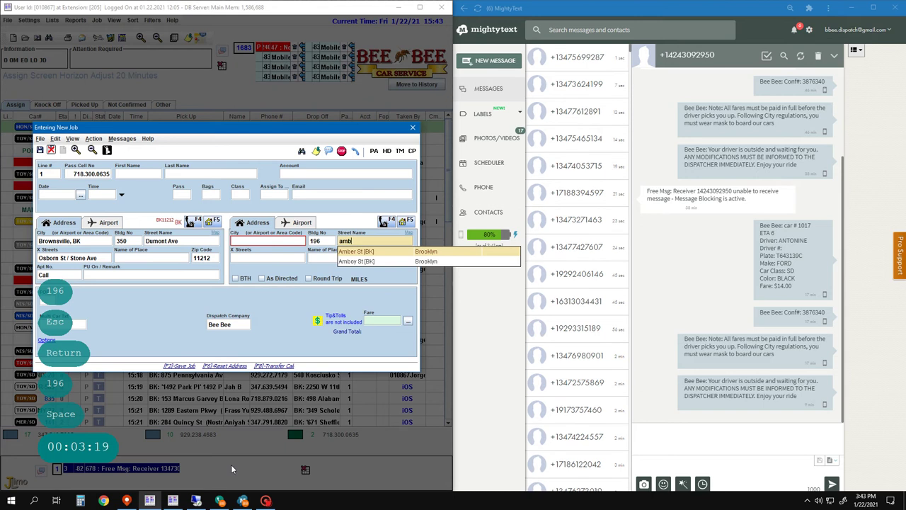
pyautogui.press('Down')
pyautogui.press('Return')
pyautogui.press('Return')
pyautogui.press('Return')
pyautogui.press('Return')
pyautogui.press('Return')
pyautogui.press('Return')
pyautogui.press('Return')
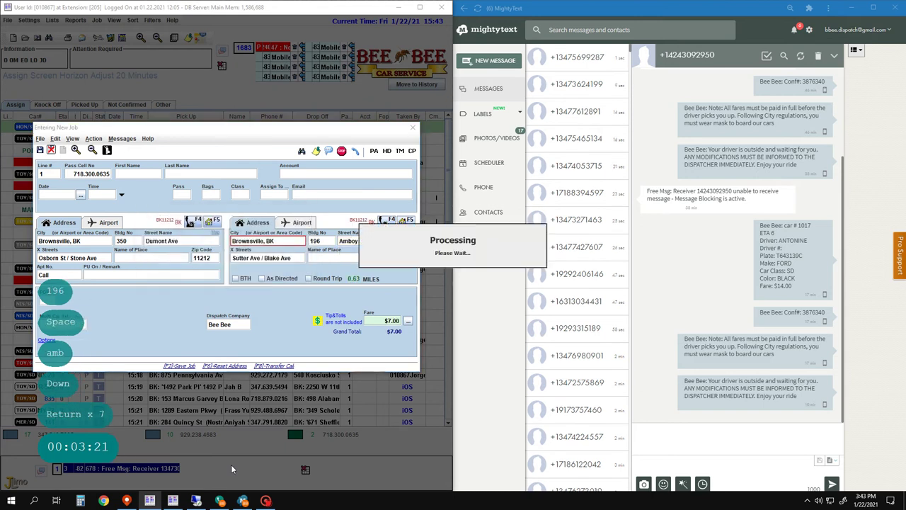
pyautogui.press('F2')
pyautogui.press('F2')
pyautogui.write('3')
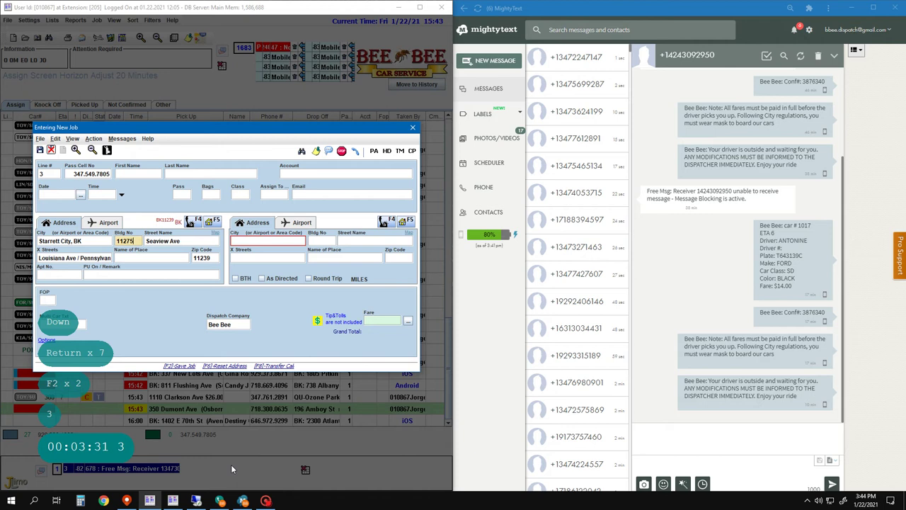
# - Quit the unfinished new jobs, including line 3's, without saving
pyautogui.press('Down')
pyautogui.press('Down')
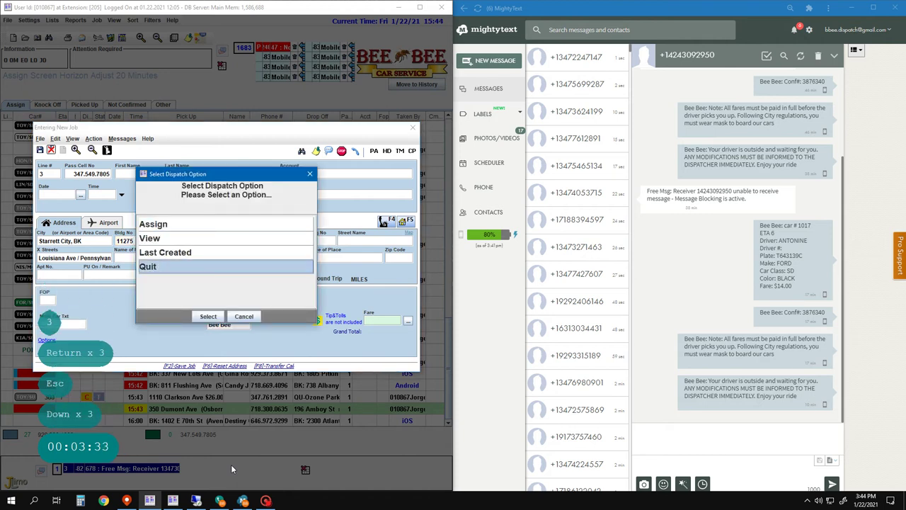
pyautogui.press('Return')
pyautogui.press('Return')
pyautogui.press('Up')
pyautogui.press('Up')
pyautogui.press('Up')
pyautogui.press('Up')
pyautogui.press('Up')
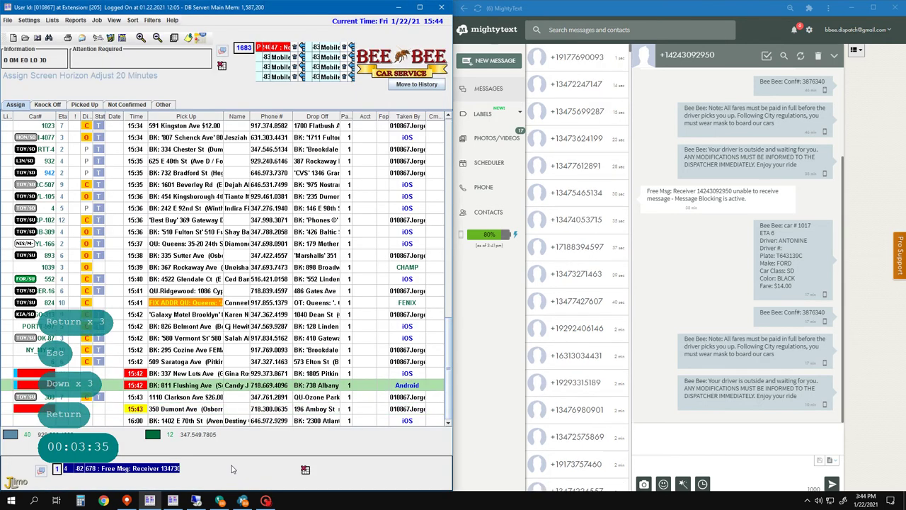
pyautogui.press('Down')
pyautogui.press('Down')
pyautogui.press('Down')
pyautogui.press('Down')
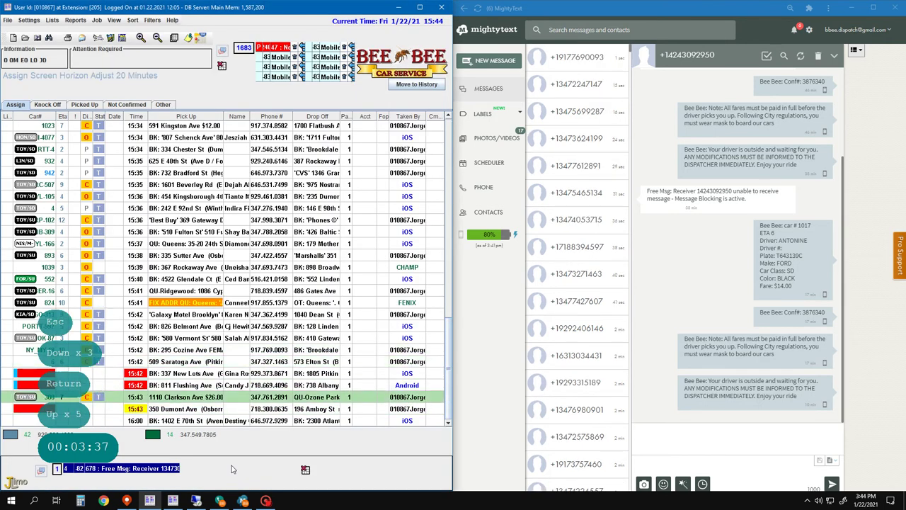
pyautogui.press('3')
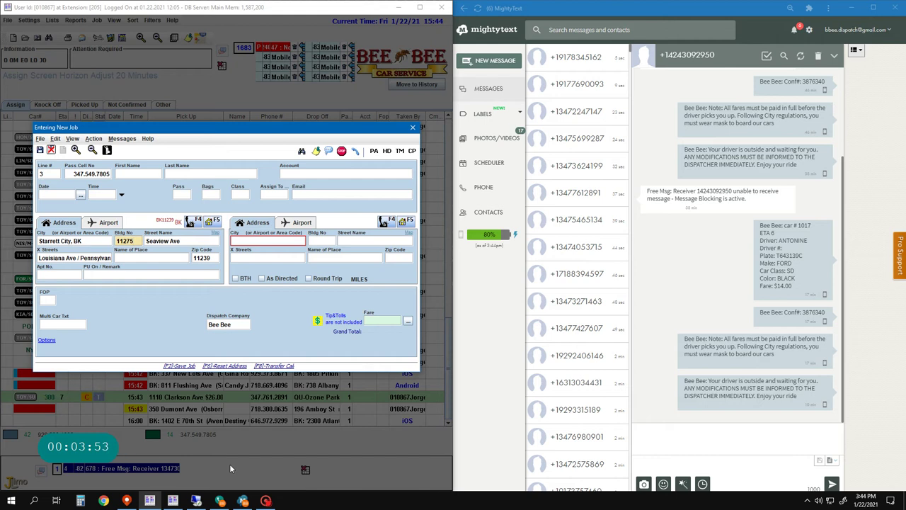
pyautogui.press('Escape')
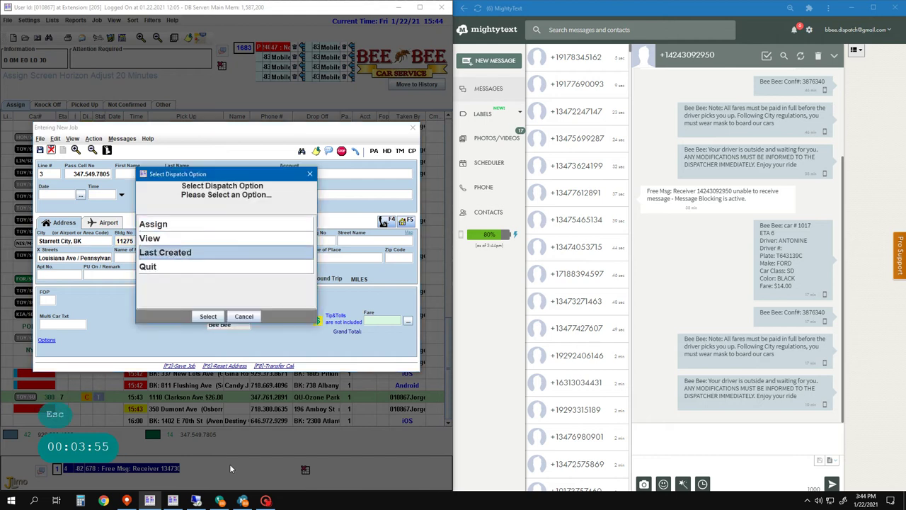
pyautogui.press('Down')
pyautogui.press('Down')
pyautogui.press('Down')
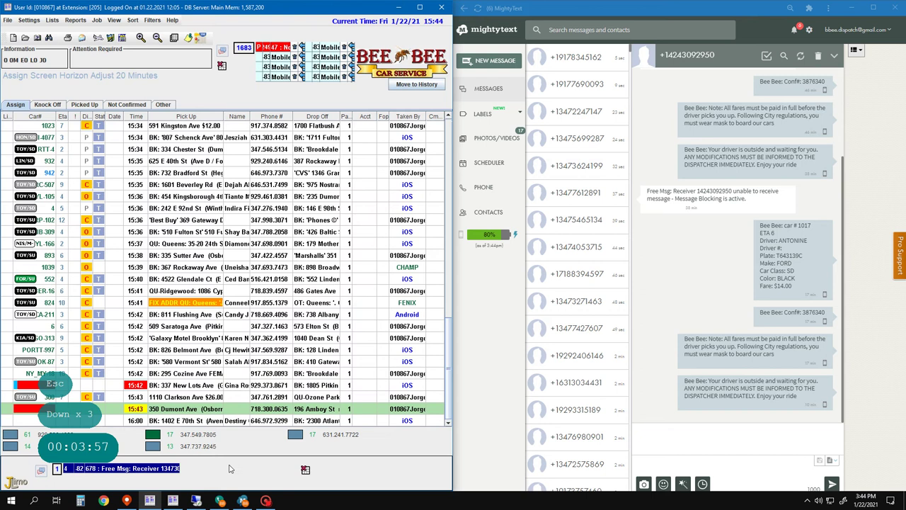
# - Abandon another waiting caller's empty job, then open Search By Driver with Alt+D
pyautogui.click(202, 467)
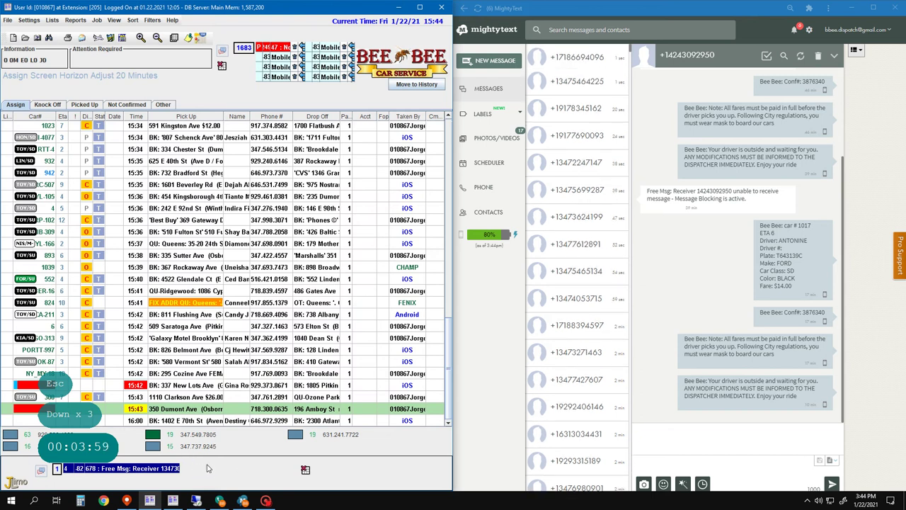
pyautogui.press('Return')
pyautogui.write('1')
pyautogui.press('Return')
pyautogui.press('Return')
pyautogui.press('Return')
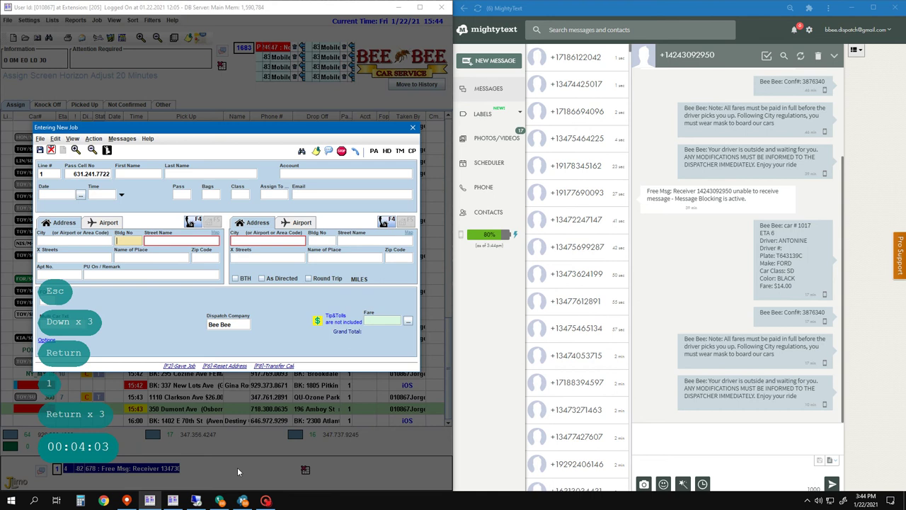
pyautogui.press('Left')
pyautogui.press('Left')
pyautogui.press('Escape')
pyautogui.press('Down')
pyautogui.press('Down')
pyautogui.press('Down')
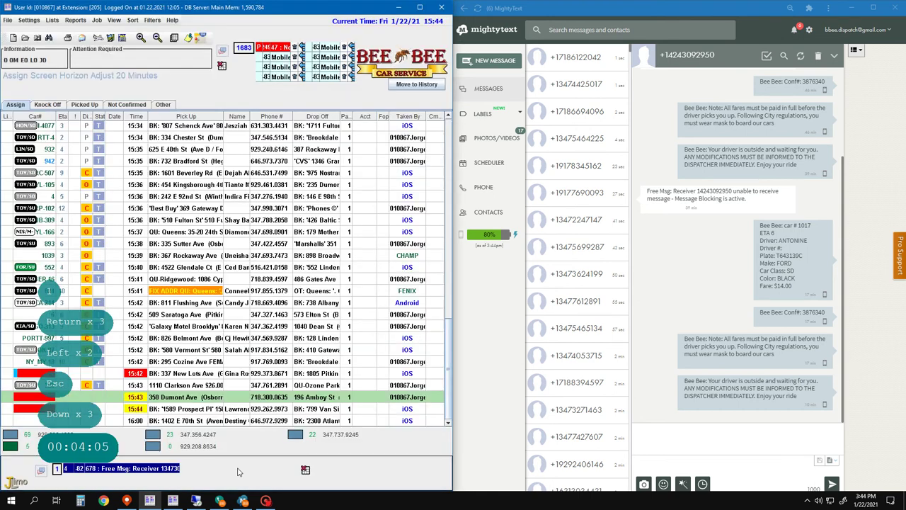
pyautogui.press('Return')
pyautogui.hotkey('alt', 'd')
pyautogui.write('8')
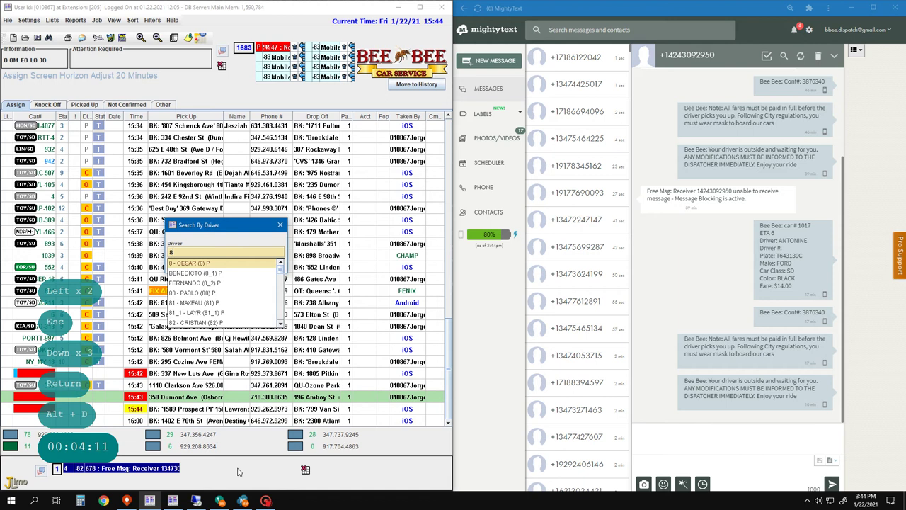
# - Look up all jobs for car 1021 in Search By Driver
pyautogui.press('BackSpace')
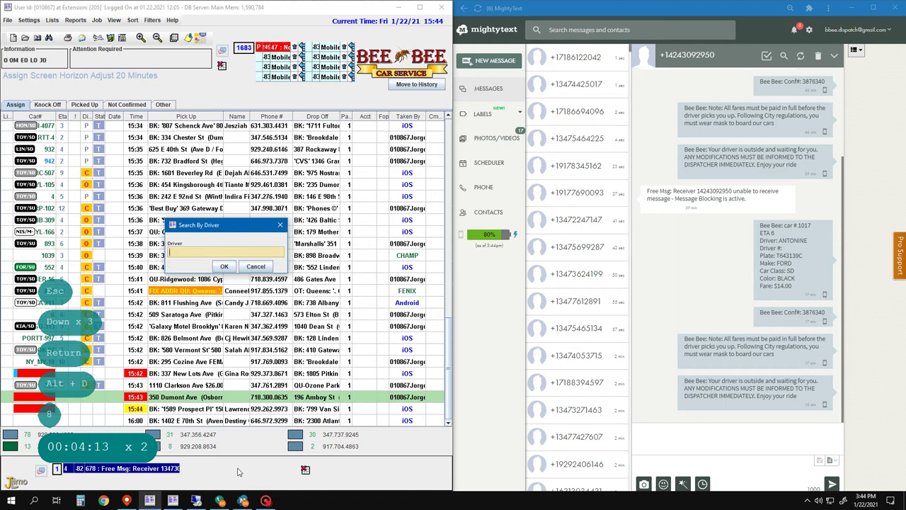
pyautogui.write('1021')
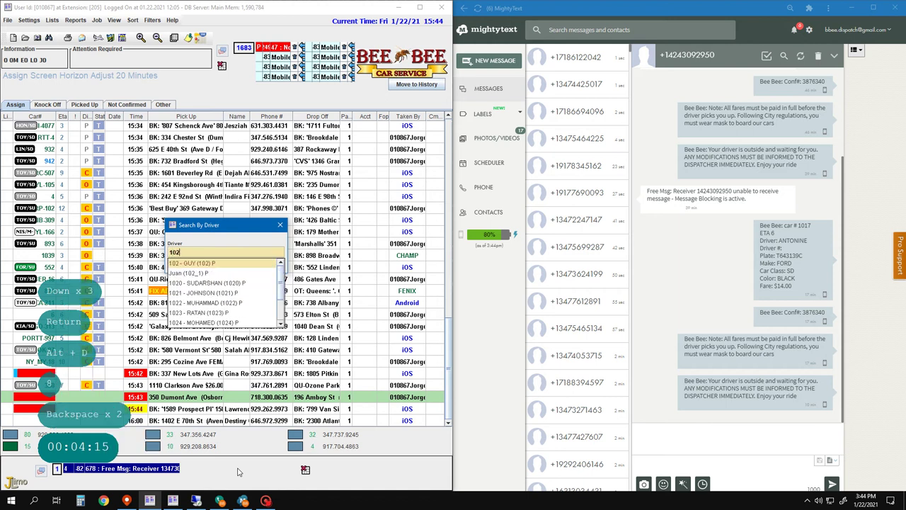
pyautogui.press('Return')
# - Cancel car 1021's 15:31 Rockaway Pkwy job
pyautogui.press('Down')
pyautogui.press('Down')
pyautogui.press('Down')
pyautogui.press('Down')
pyautogui.press('Down')
pyautogui.press('Down')
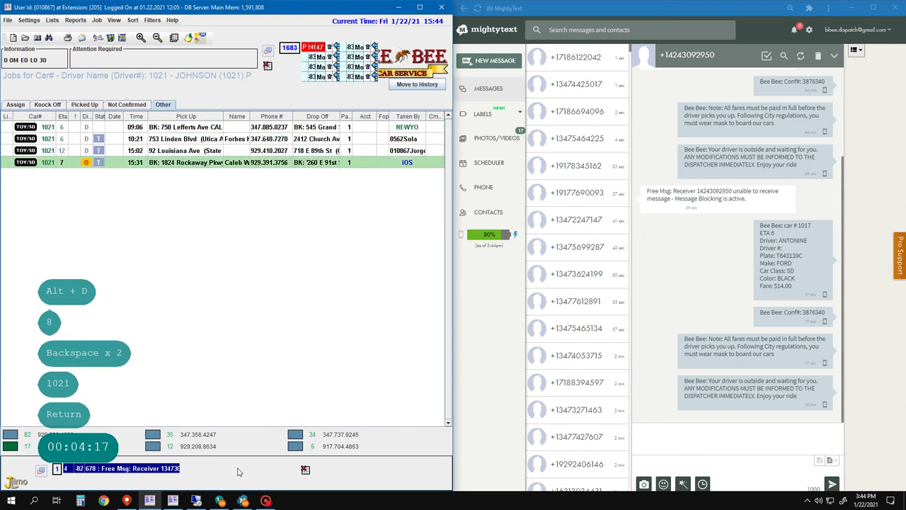
pyautogui.press('Delete')
pyautogui.press('Left')
pyautogui.press('Return')
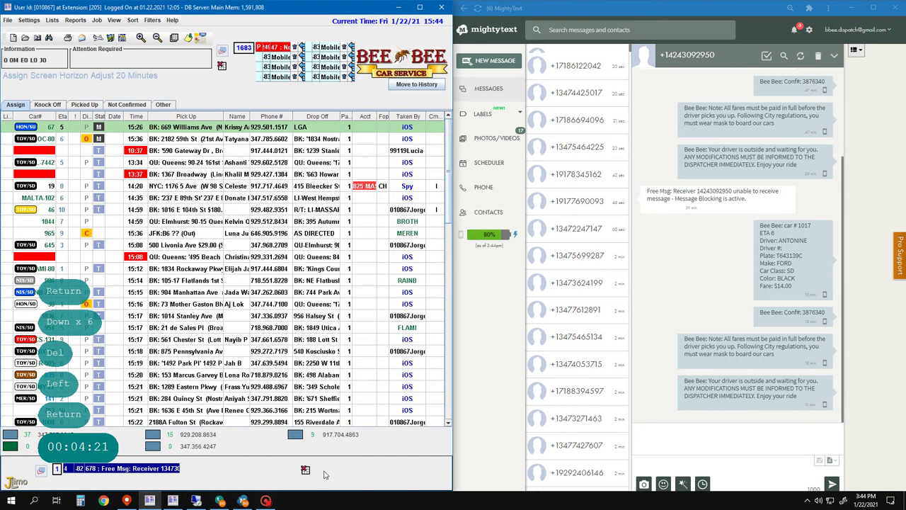
pyautogui.click(220, 448)
pyautogui.write('a2')
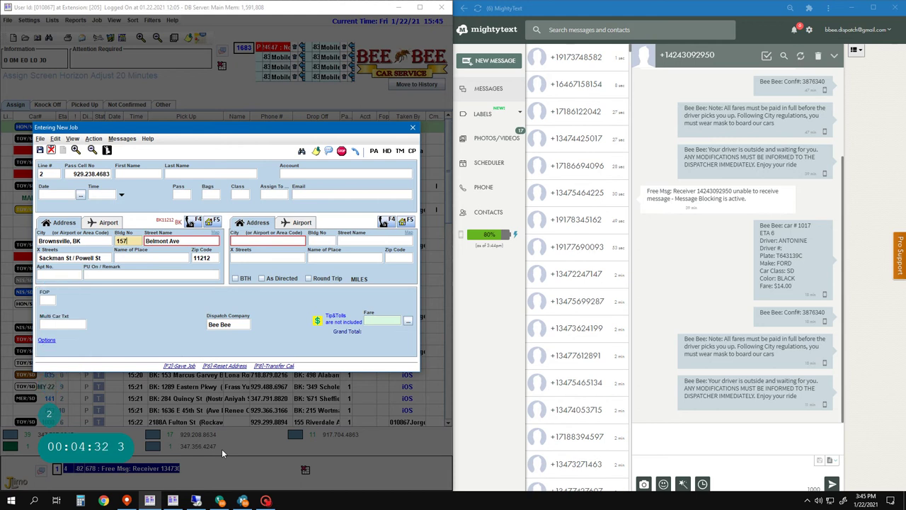
pyautogui.press('Return')
pyautogui.press('Return')
pyautogui.press('Return')
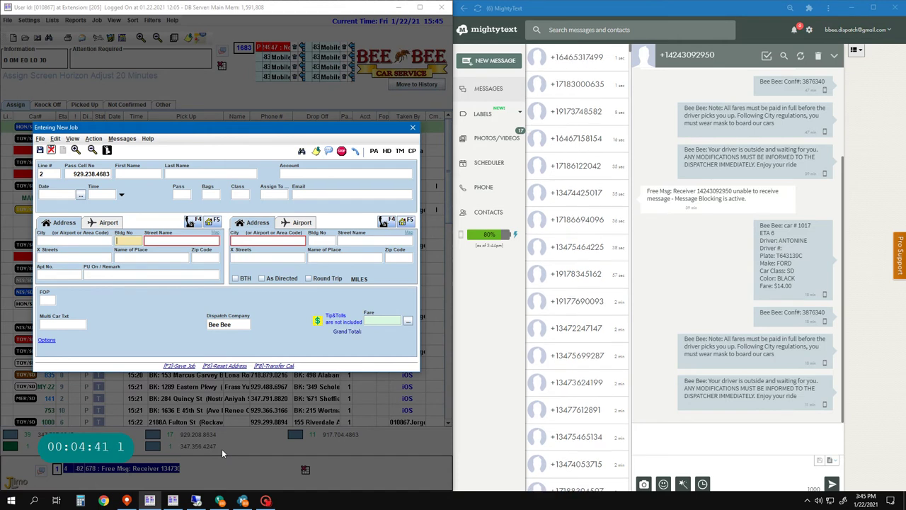
pyautogui.write('1911')
pyautogui.hotkey('ctrl', 'Delete')
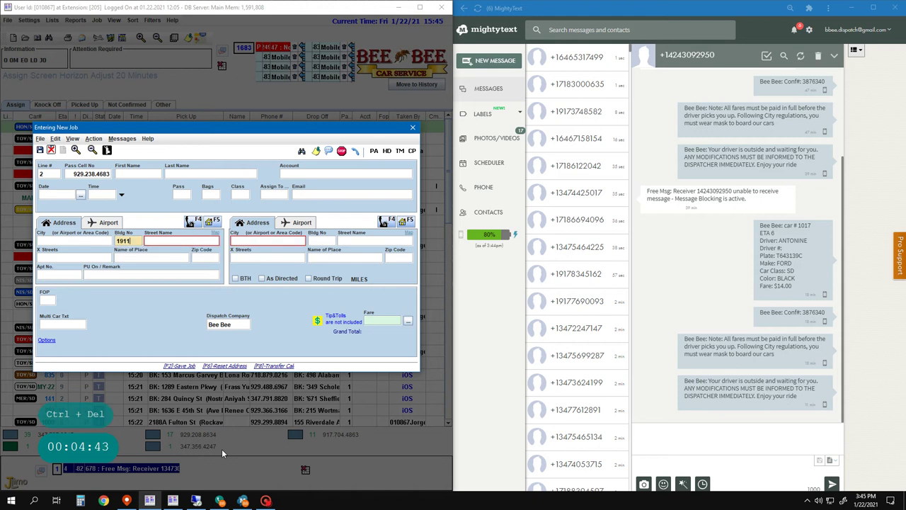
pyautogui.press('space')
pyautogui.write('ful')
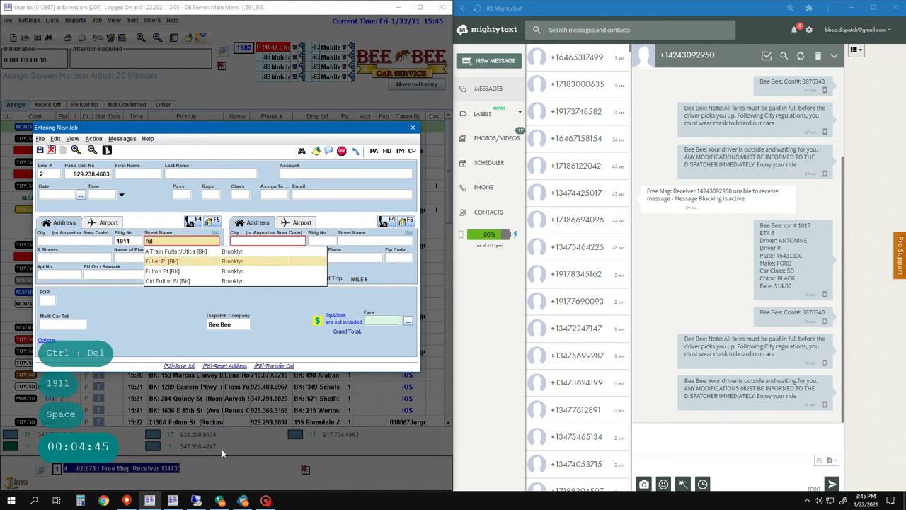
pyautogui.press('BackSpace')
pyautogui.press('BackSpace')
pyautogui.press('BackSpace')
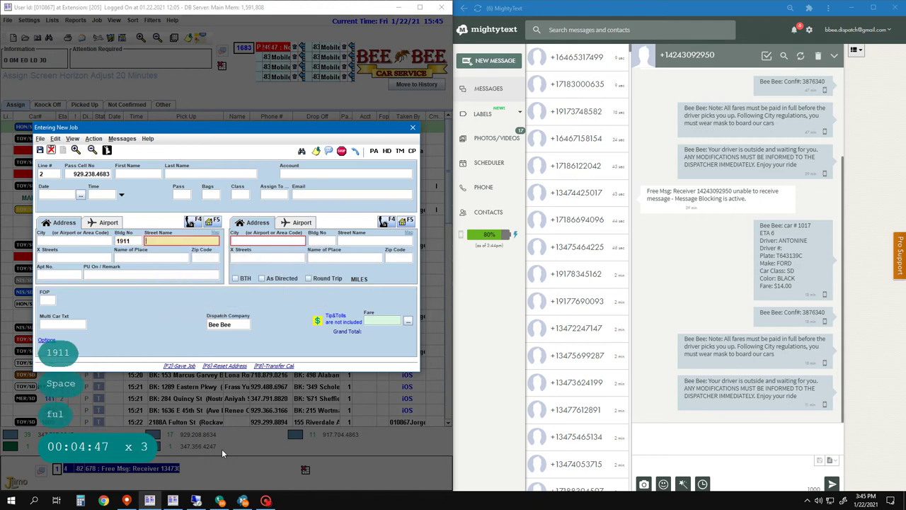
pyautogui.write('eas')
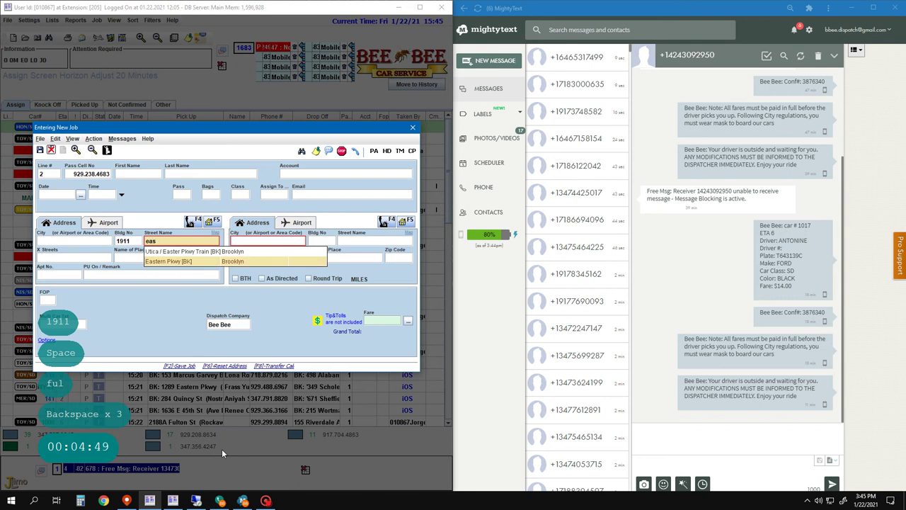
pyautogui.press('Return')
pyautogui.press('Return')
pyautogui.press('Return')
pyautogui.press('Return')
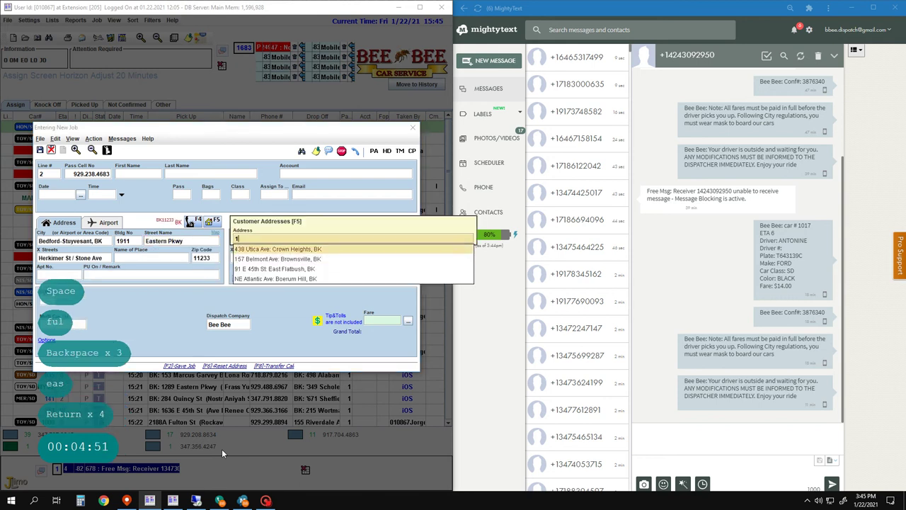
pyautogui.write('102')
pyautogui.press('Escape')
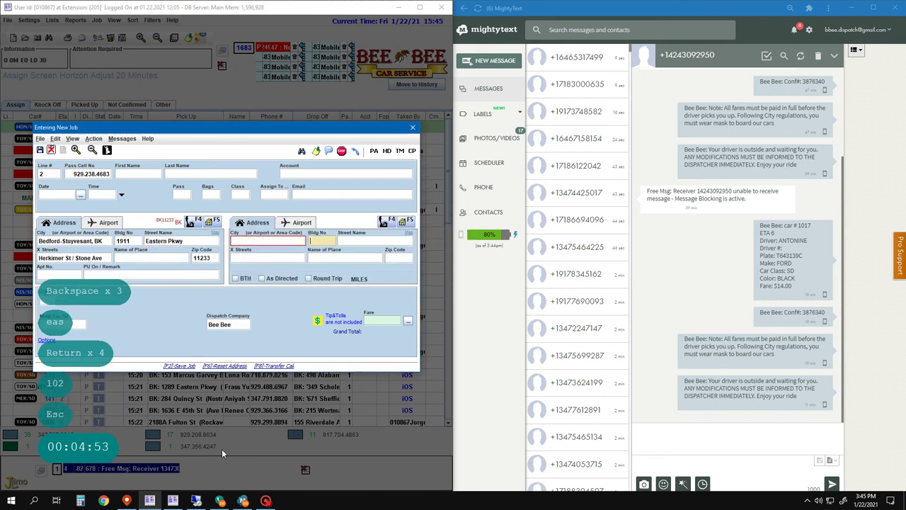
pyautogui.press('Return')
pyautogui.press('space')
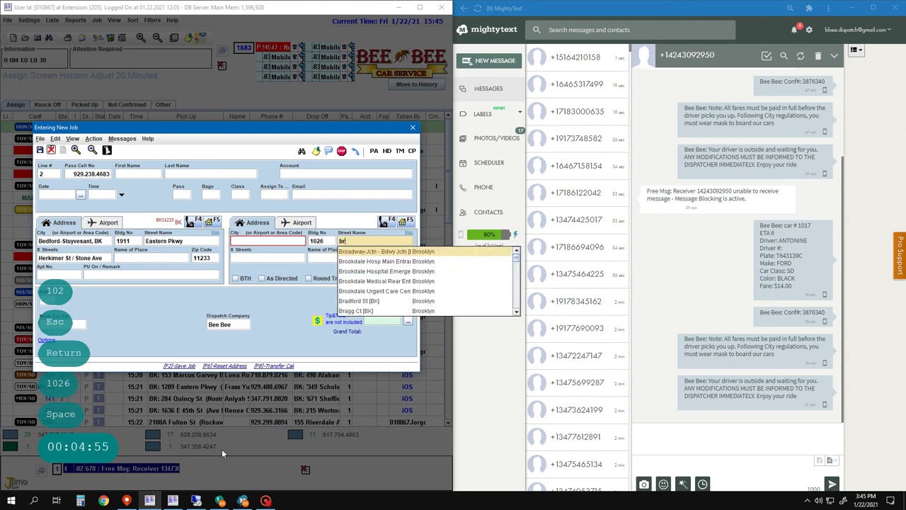
pyautogui.write('broa')
pyautogui.press('Down')
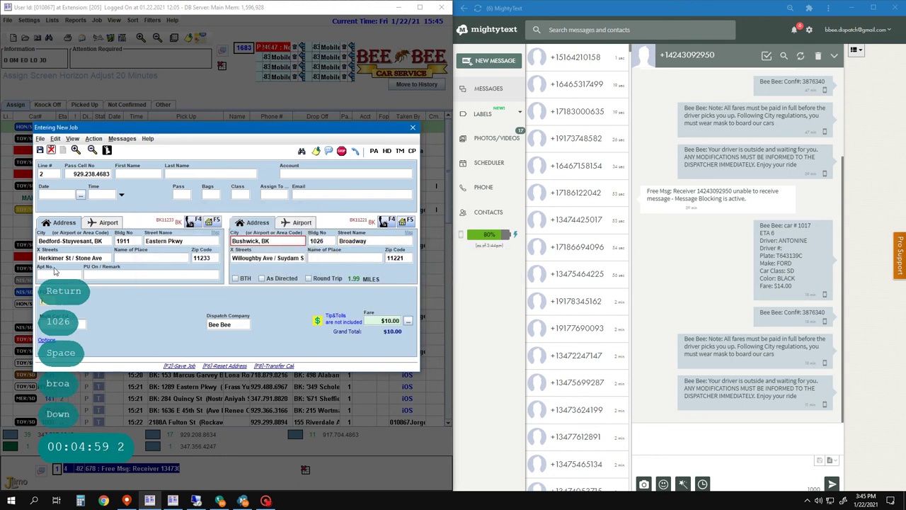
pyautogui.press('Return')
pyautogui.press('Return')
pyautogui.write('Call')
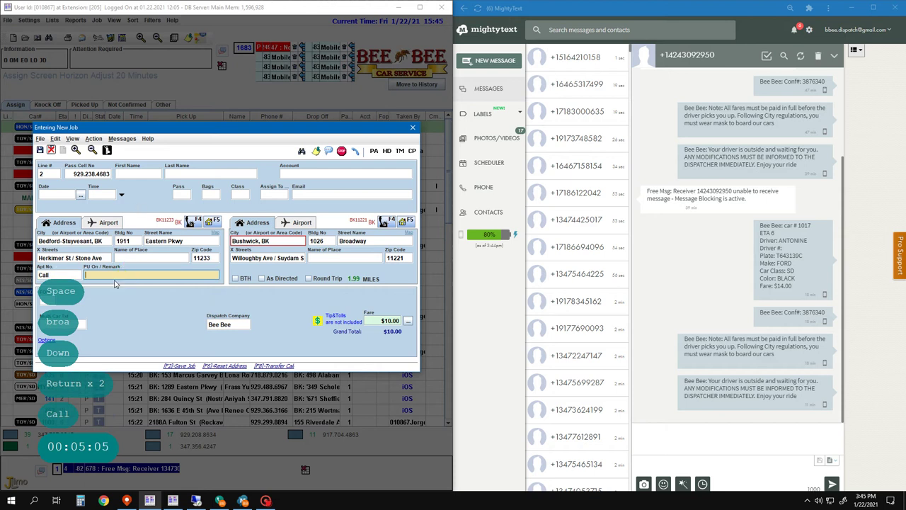
pyautogui.press('Return')
pyautogui.press('F1')
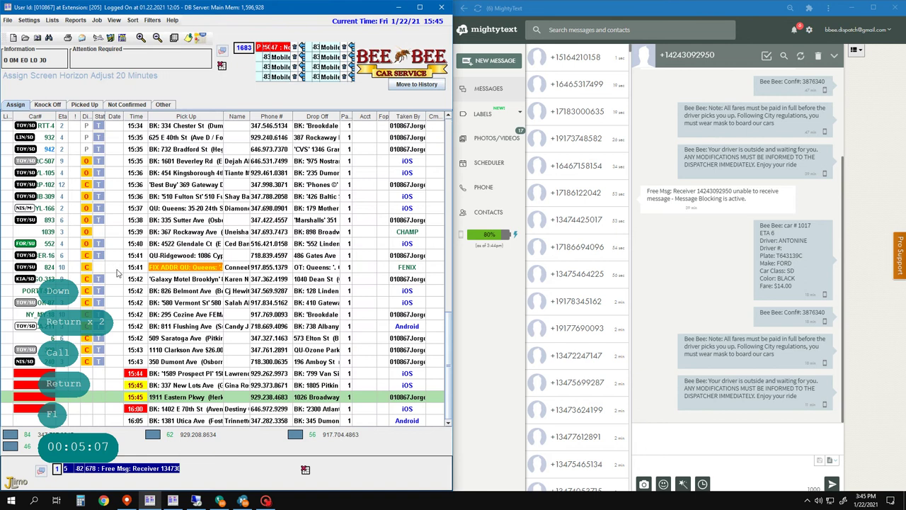
pyautogui.press('F2')
pyautogui.press('F2')
pyautogui.press('F2')
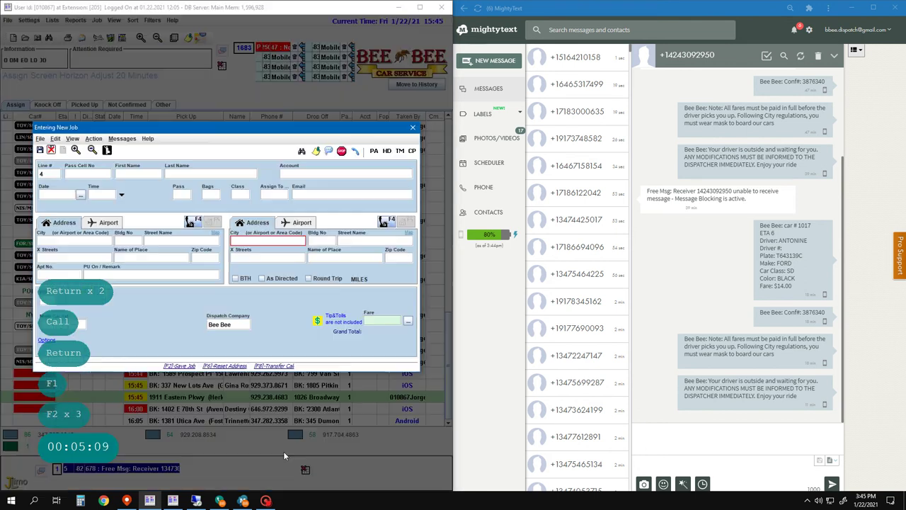
pyautogui.press('4')
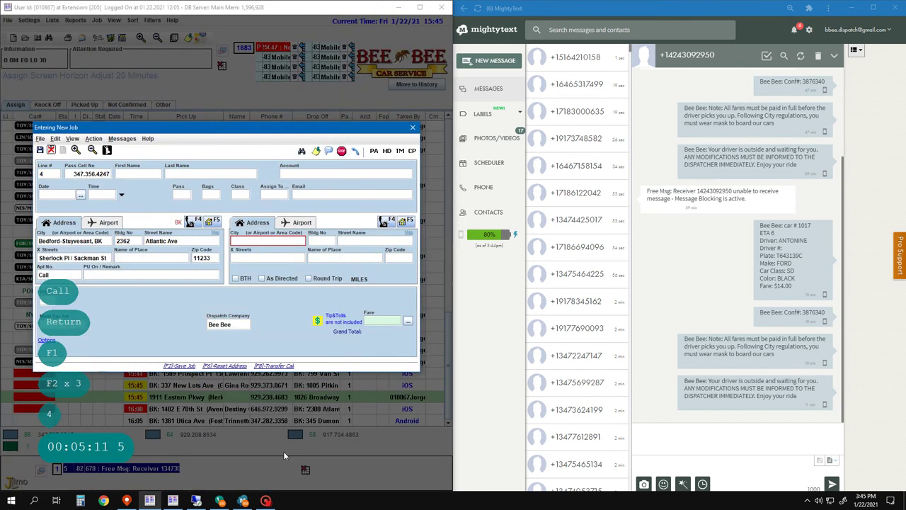
pyautogui.press('Return')
pyautogui.press('Return')
pyautogui.press('Return')
pyautogui.press('Return')
pyautogui.press('Return')
pyautogui.press('Return')
pyautogui.press('Return')
pyautogui.press('Return')
pyautogui.press('Return')
pyautogui.press('Return')
pyautogui.press('Return')
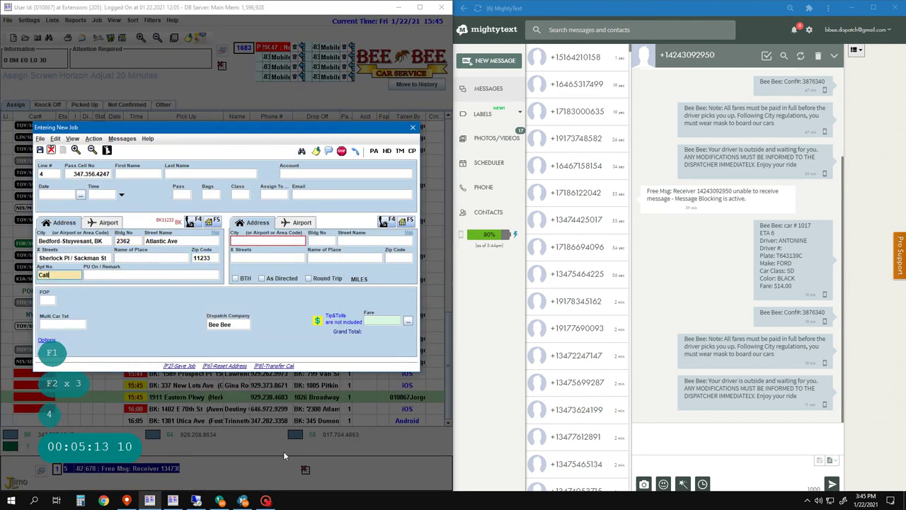
pyautogui.write('Regula')
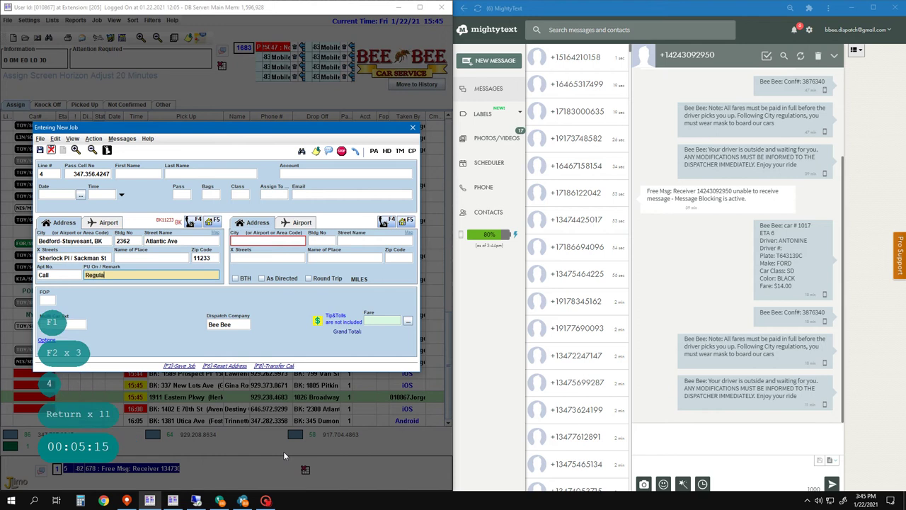
pyautogui.write('r')
pyautogui.press('Return')
pyautogui.press('Return')
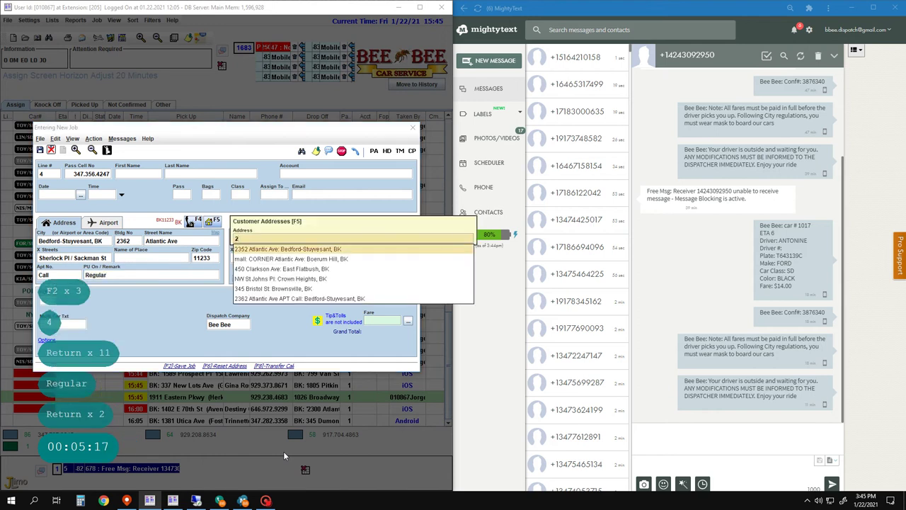
pyautogui.write('22')
pyautogui.press('BackSpace')
pyautogui.press('Return')
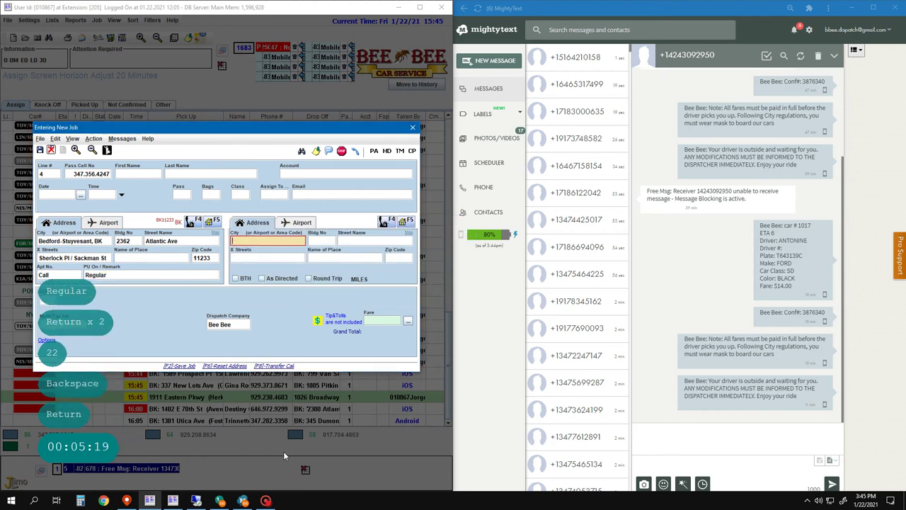
pyautogui.press('Escape')
pyautogui.press('Return')
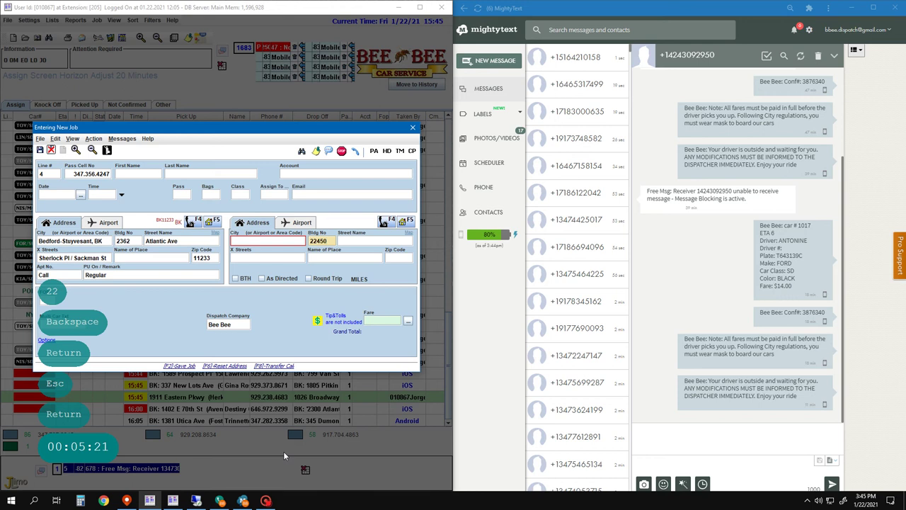
pyautogui.press('space')
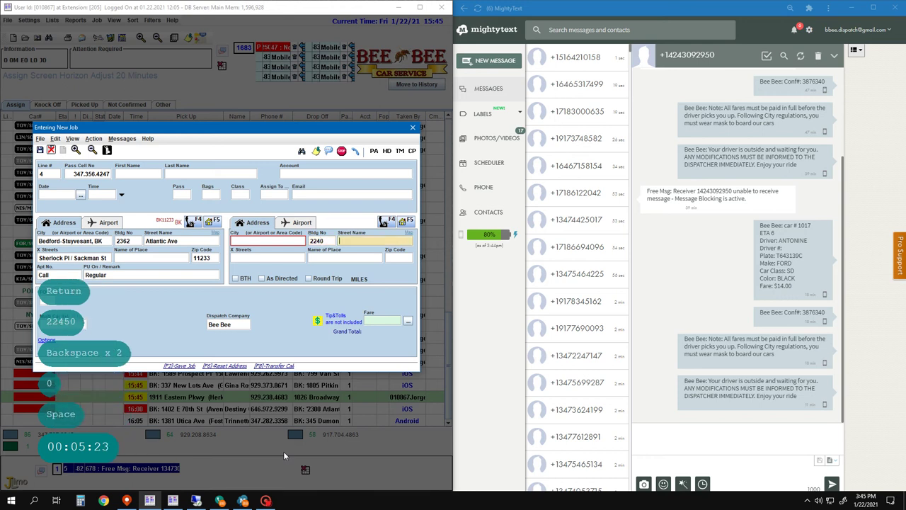
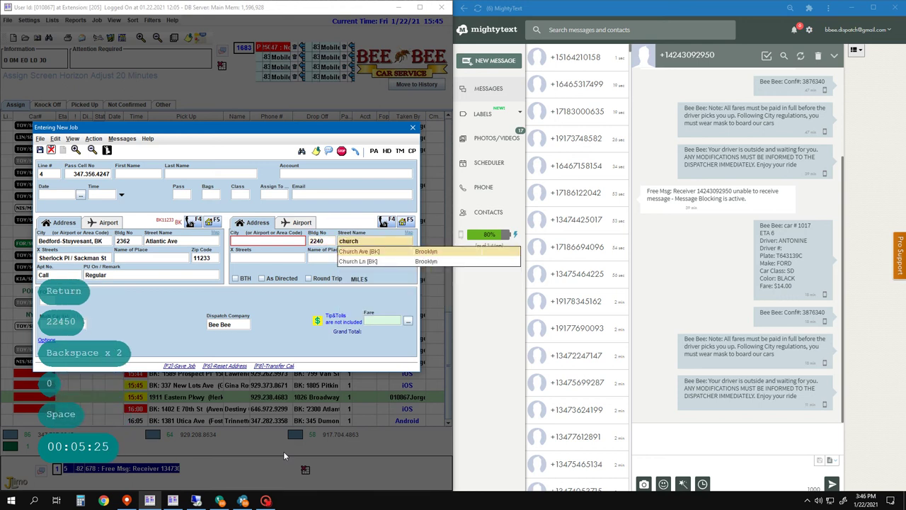
pyautogui.press('Return')
pyautogui.press('Return')
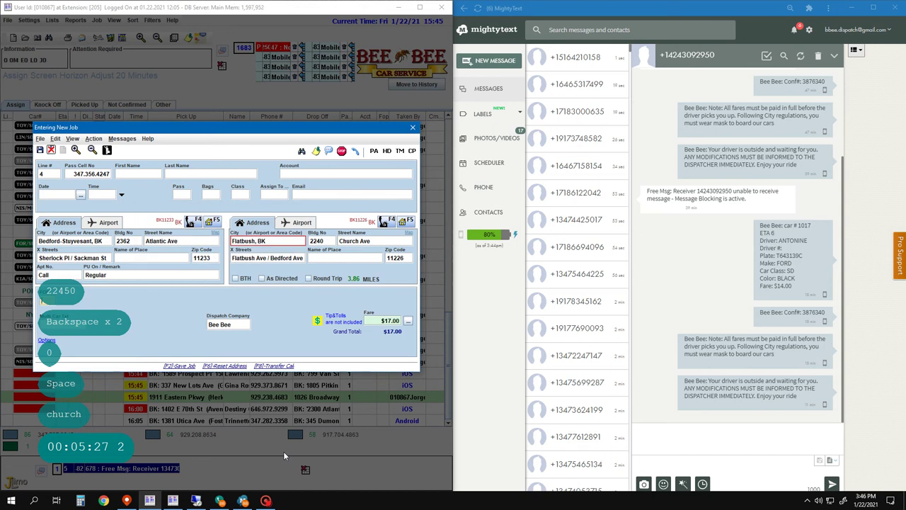
# - Make it a $34.00 round trip, prefix $34.00 in the remark, and save
pyautogui.hotkey('alt', 'r')
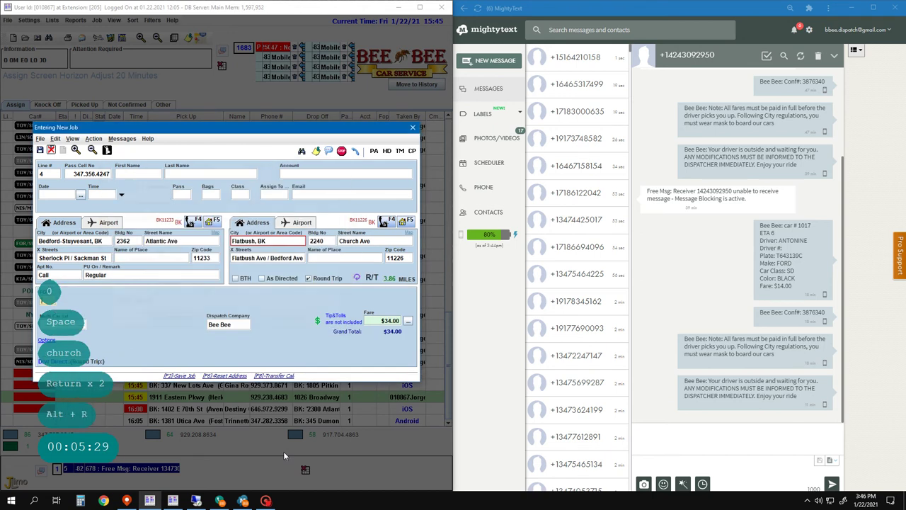
pyautogui.press('Return')
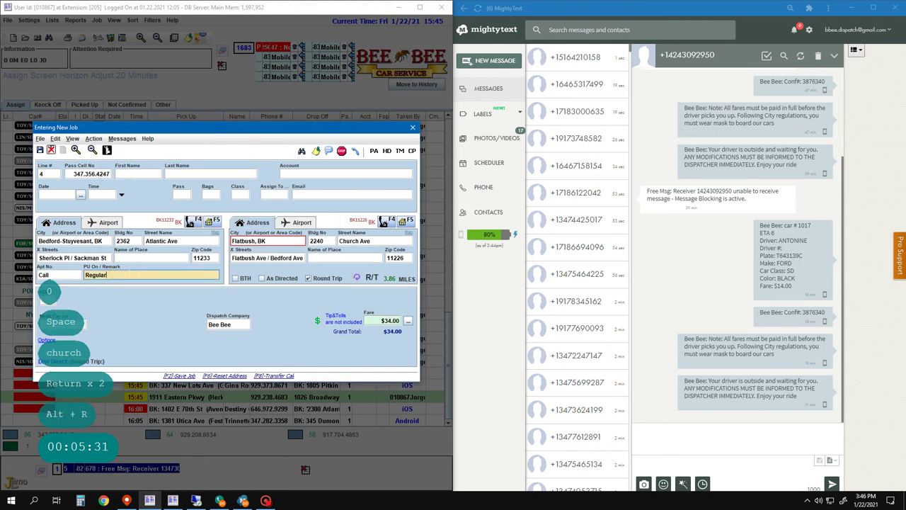
pyautogui.press('Menu')
pyautogui.press('Home')
pyautogui.write('$34.00')
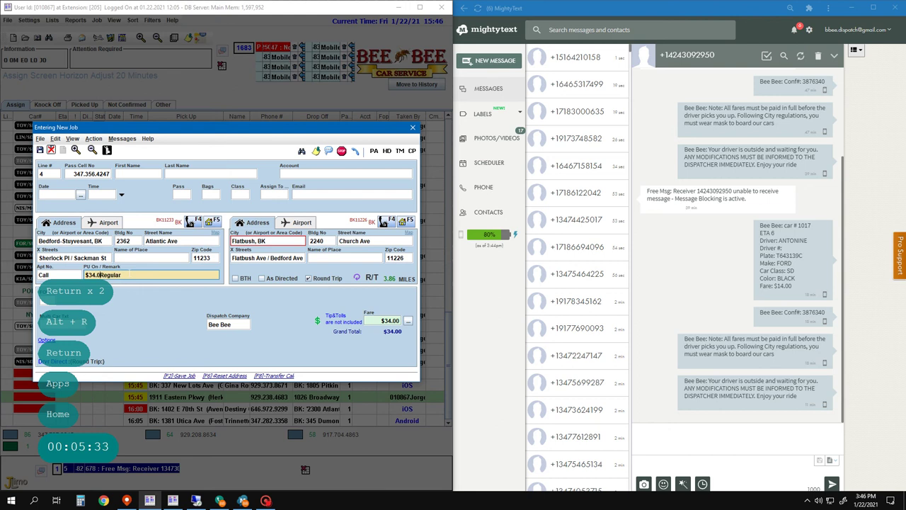
pyautogui.press('F2')
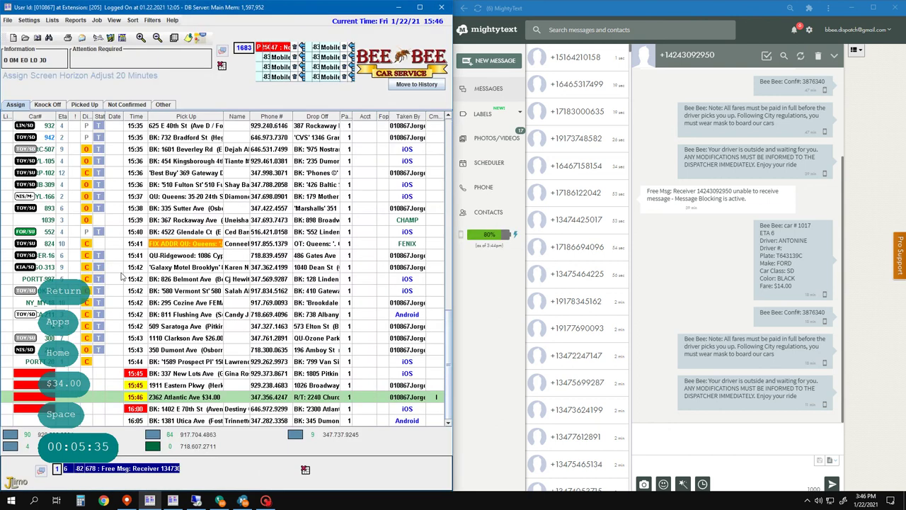
pyautogui.click(220, 501)
pyautogui.click(220, 501)
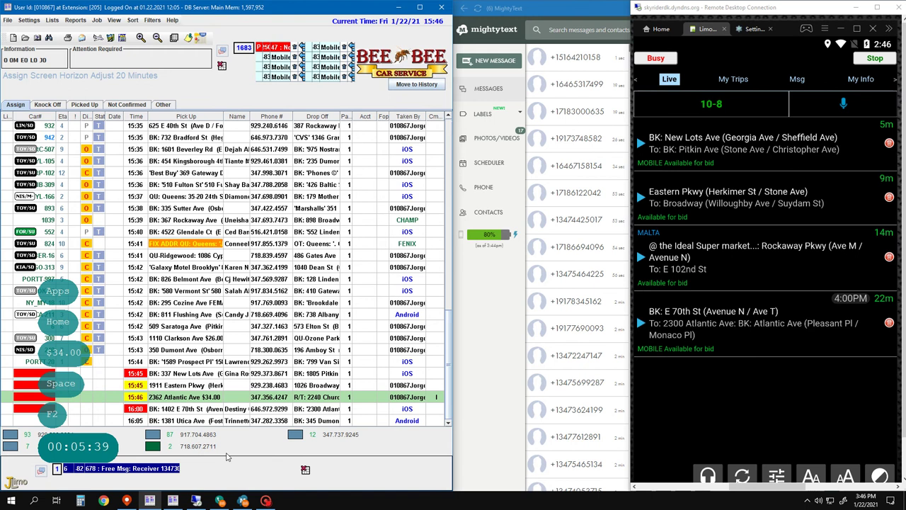
pyautogui.press('1')
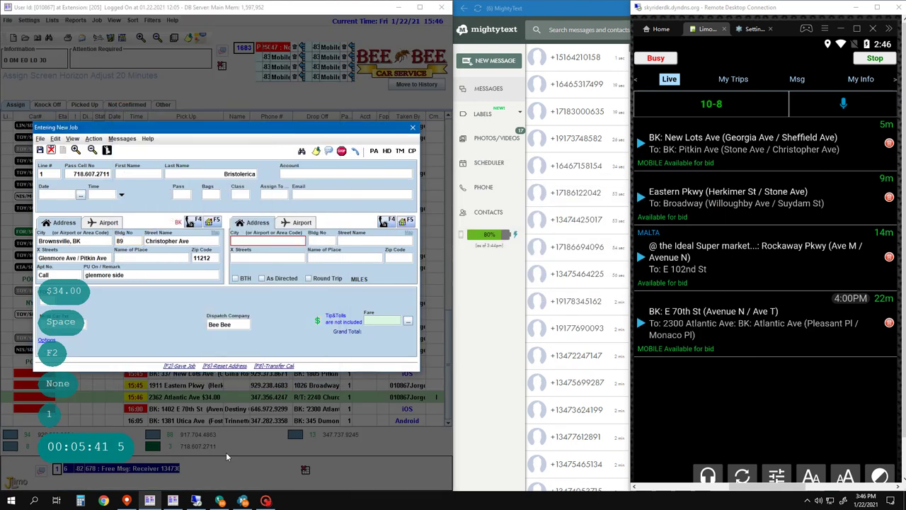
pyautogui.press('Return')
pyautogui.press('Return')
pyautogui.press('Return')
pyautogui.press('Return')
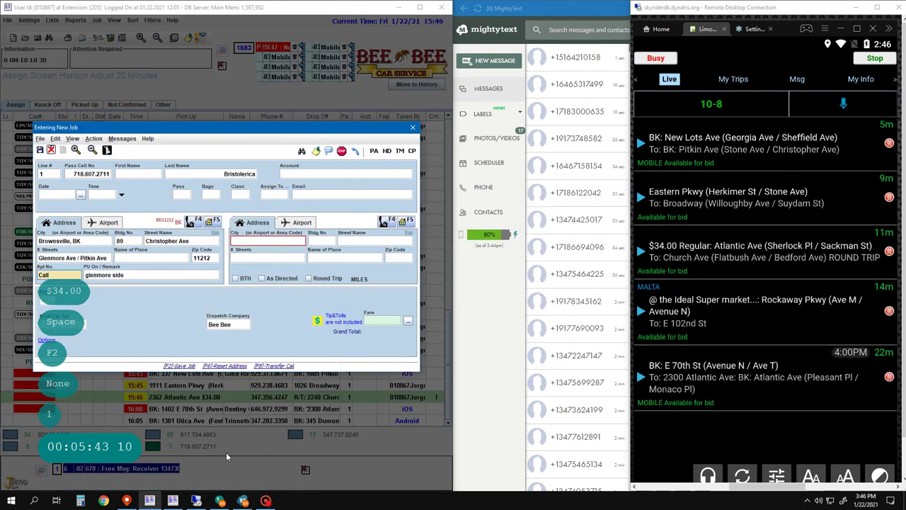
pyautogui.write('9')
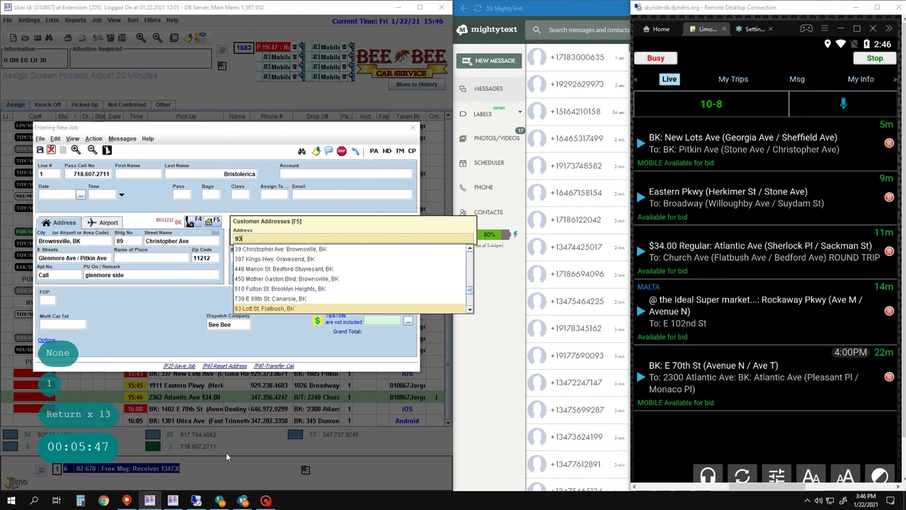
pyautogui.write('3')
pyautogui.press('BackSpace')
pyautogui.press('BackSpace')
pyautogui.press('BackSpace')
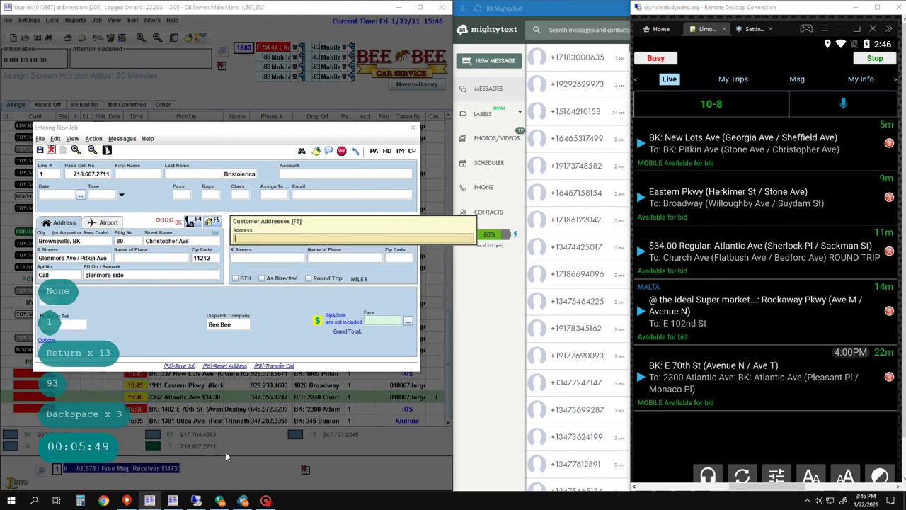
pyautogui.press('Escape')
pyautogui.press('Return')
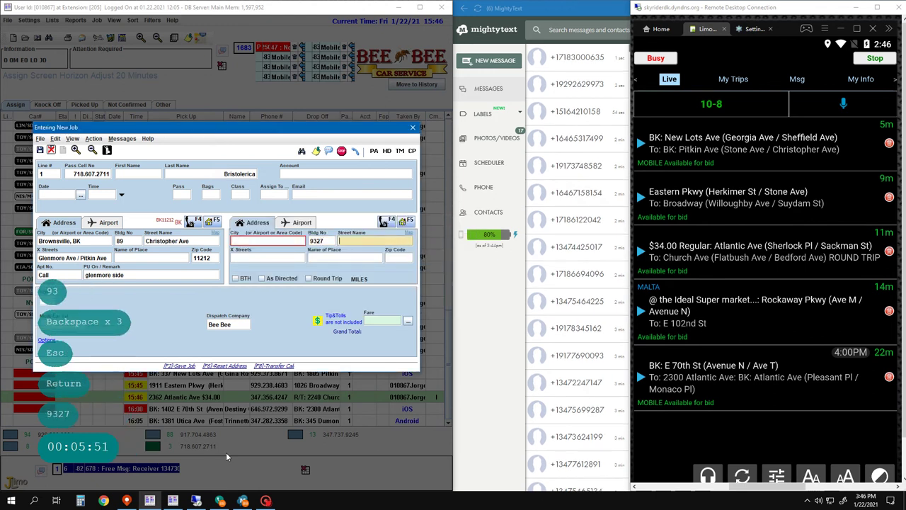
pyautogui.press('space')
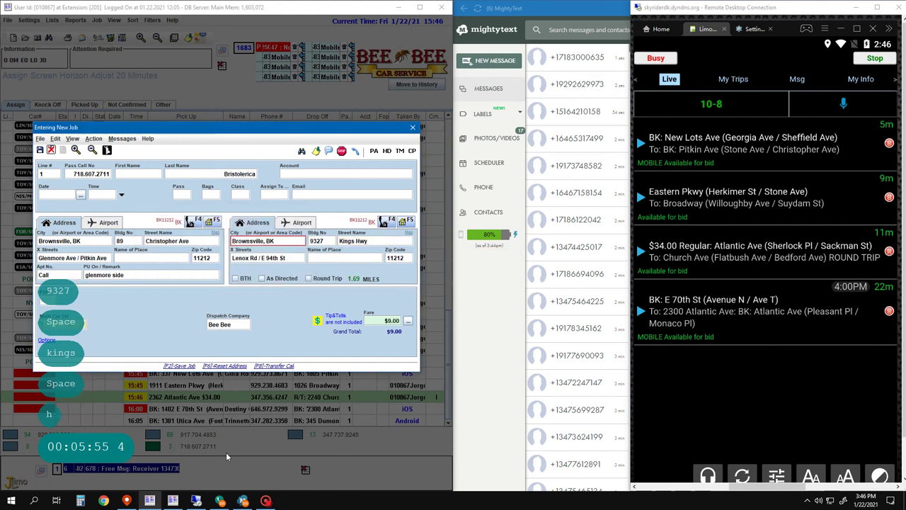
# - Set the vehicle class to SUV and accept the $15.00 fare
pyautogui.click(241, 196)
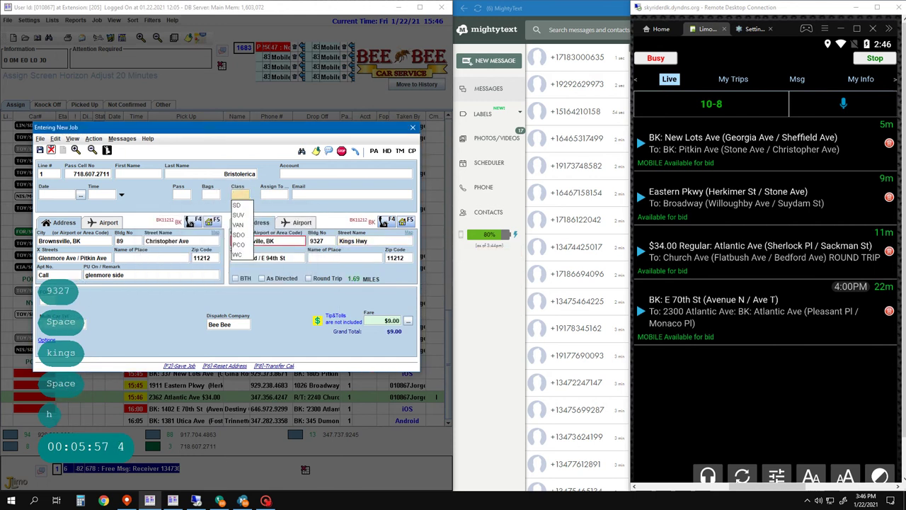
pyautogui.press('Return')
pyautogui.press('Return')
pyautogui.press('Return')
pyautogui.press('Return')
pyautogui.press('Down')
pyautogui.press('Down')
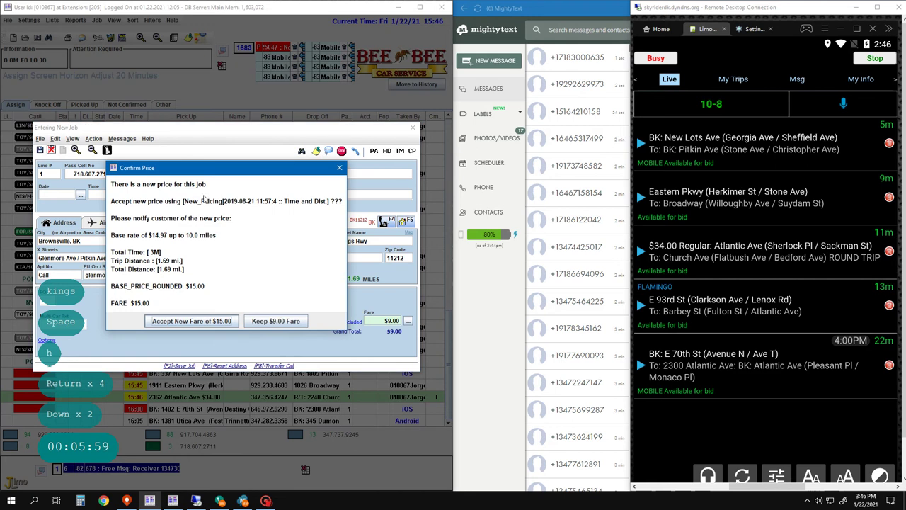
pyautogui.click(225, 321)
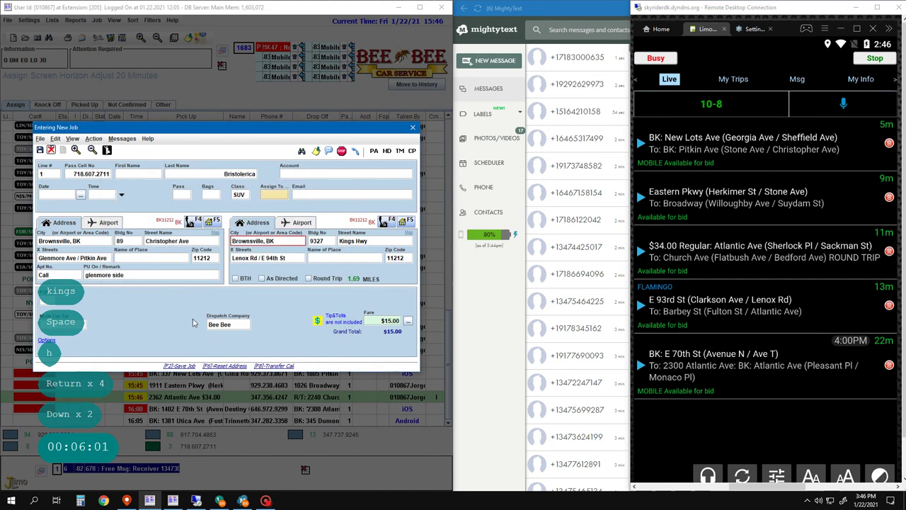
pyautogui.click(189, 318)
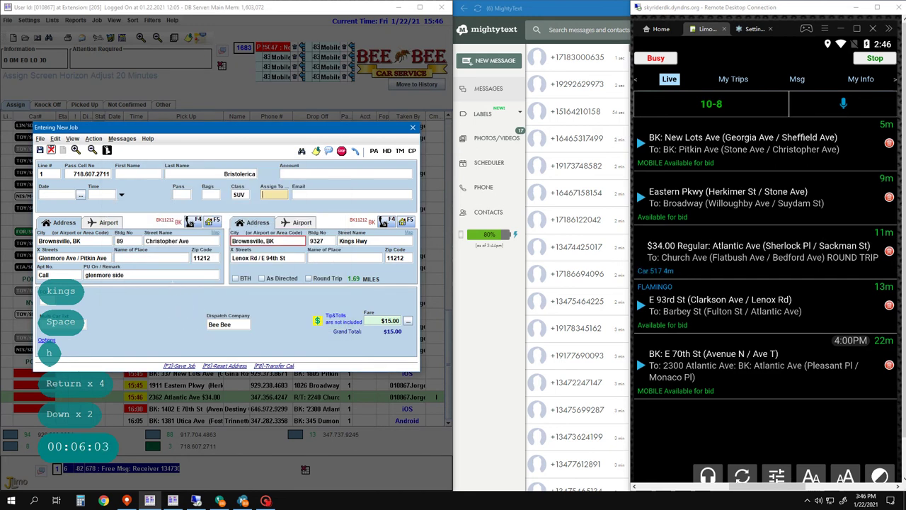
# - Replace the apartment note with 'Side Door', save the job, and start line 2's job
pyautogui.click(156, 274)
pyautogui.press('Return')
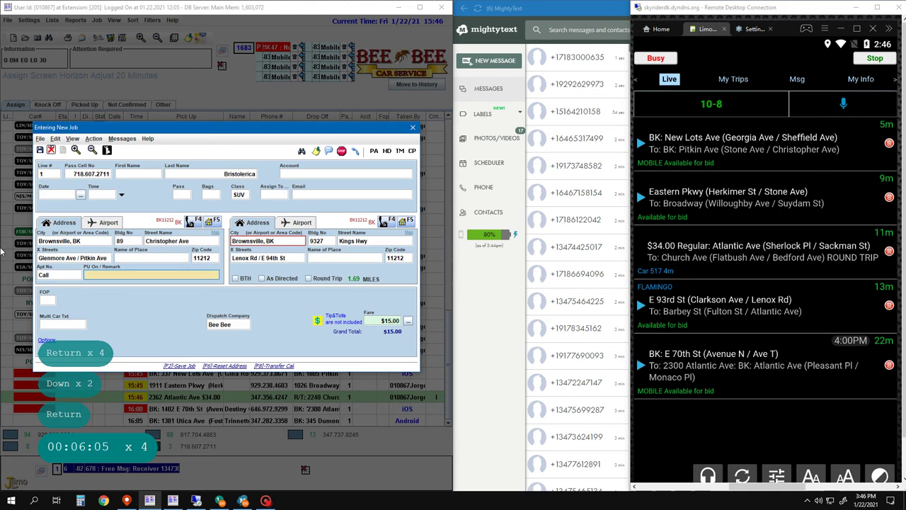
pyautogui.press('BackSpace')
pyautogui.press('BackSpace')
pyautogui.press('BackSpace')
pyautogui.press('BackSpace')
pyautogui.press('Left')
pyautogui.press('BackSpace')
pyautogui.press('BackSpace')
pyautogui.press('BackSpace')
pyautogui.press('BackSpace')
pyautogui.press('BackSpace')
pyautogui.press('BackSpace')
pyautogui.press('BackSpace')
pyautogui.press('BackSpace')
pyautogui.press('BackSpace')
pyautogui.press('BackSpace')
pyautogui.press('BackSpace')
pyautogui.press('BackSpace')
pyautogui.press('BackSpace')
pyautogui.press('BackSpace')
pyautogui.press('BackSpace')
pyautogui.press('BackSpace')
pyautogui.write('S')
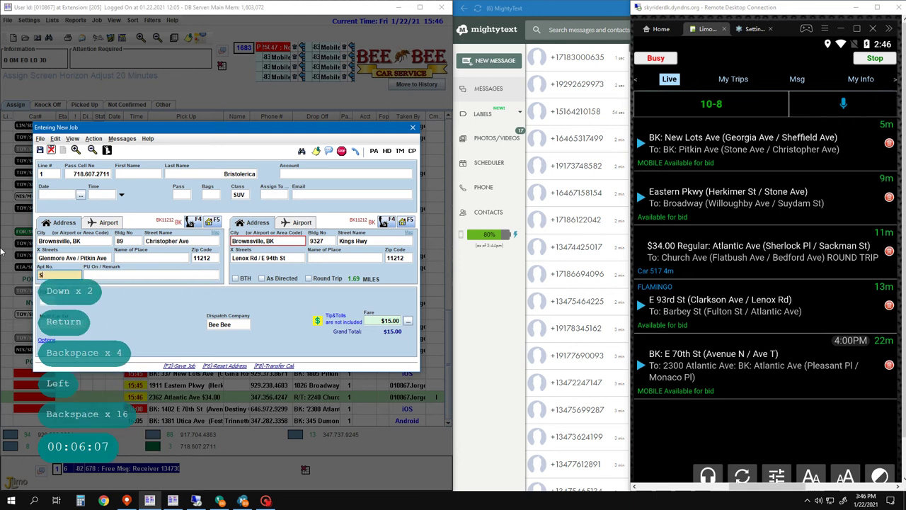
pyautogui.write('ide Door')
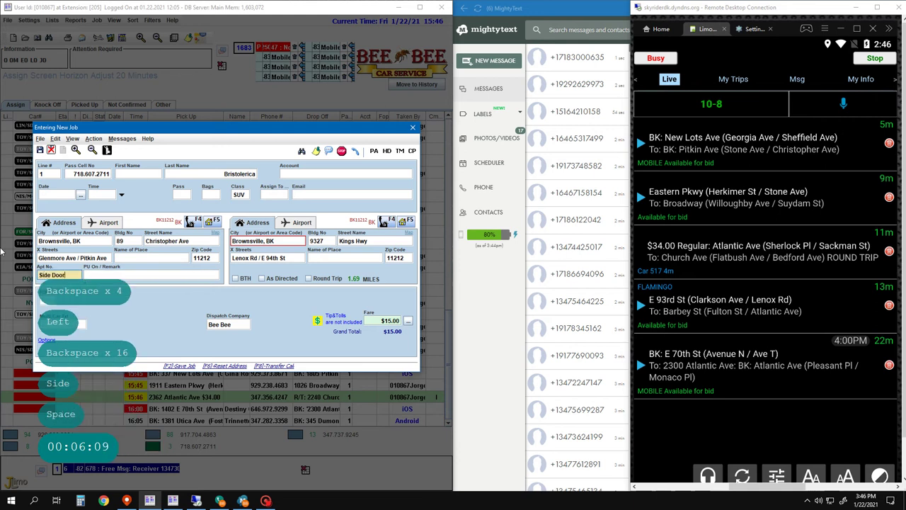
pyautogui.press('Return')
pyautogui.press('Return')
pyautogui.press('F2')
pyautogui.press('F2')
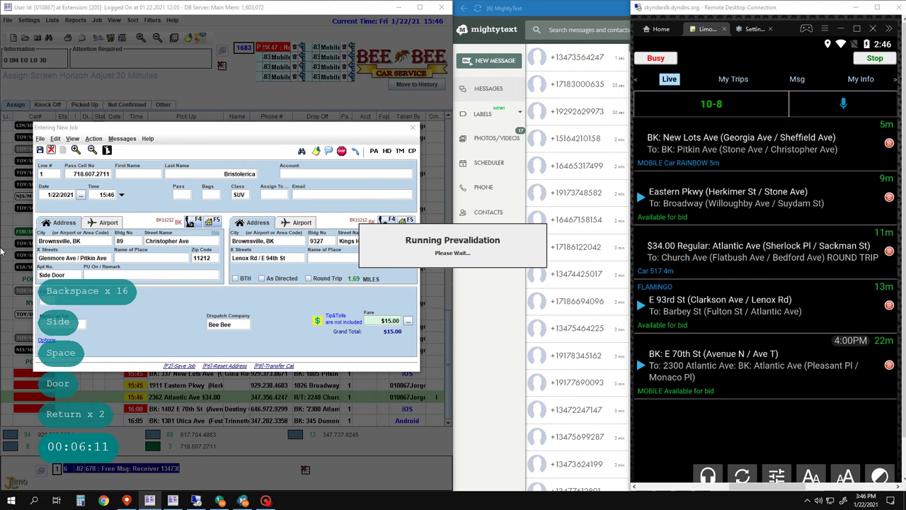
pyautogui.press('2')
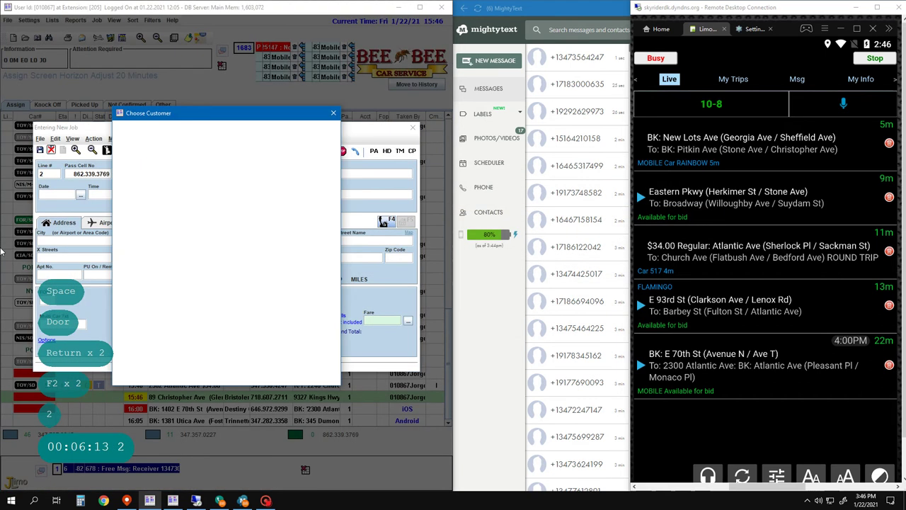
# - Set the pickup to Brookdale Hosp Main Entrance with remark 'Lady'
pyautogui.press('Return')
pyautogui.press('Return')
pyautogui.press('Return')
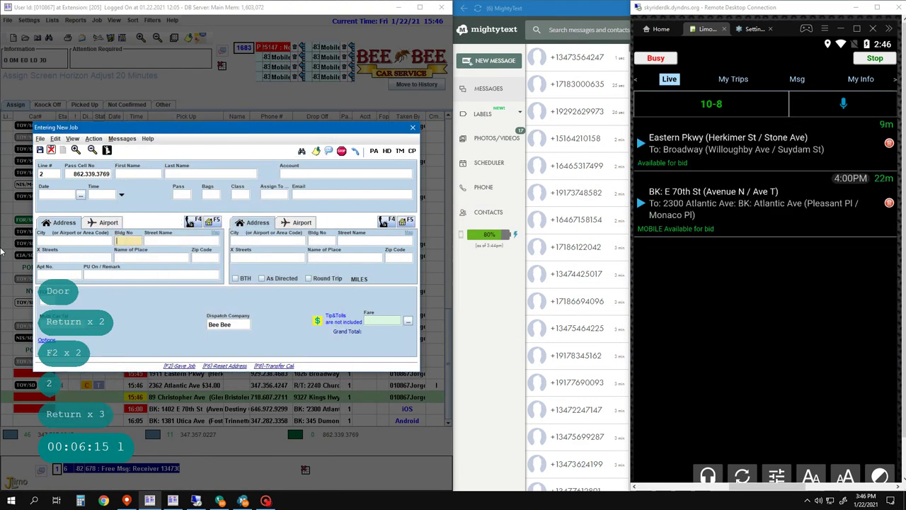
pyautogui.hotkey('ctrl', 'Delete')
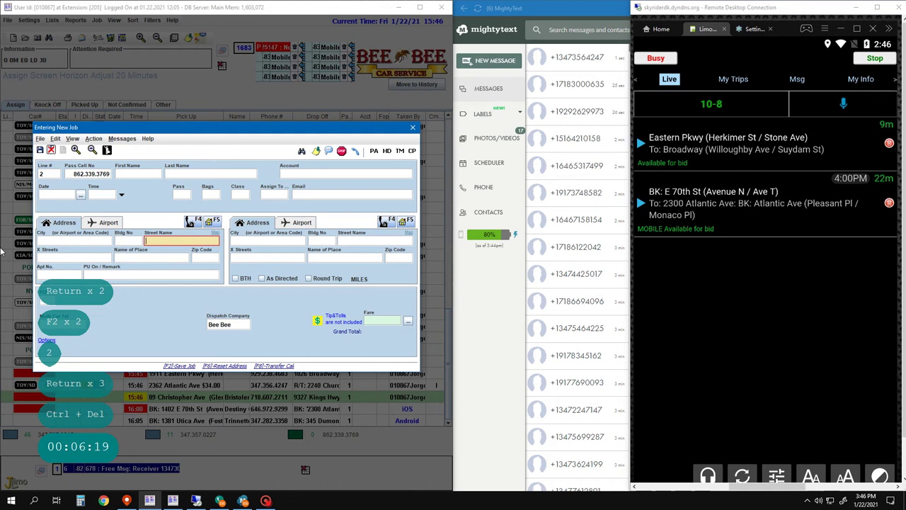
pyautogui.press('Right')
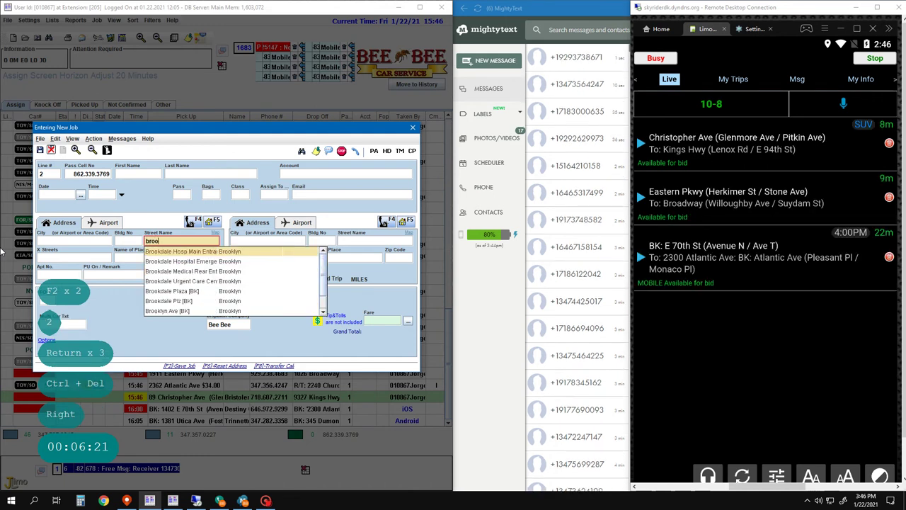
pyautogui.write('broo')
pyautogui.press('Return')
pyautogui.press('Left')
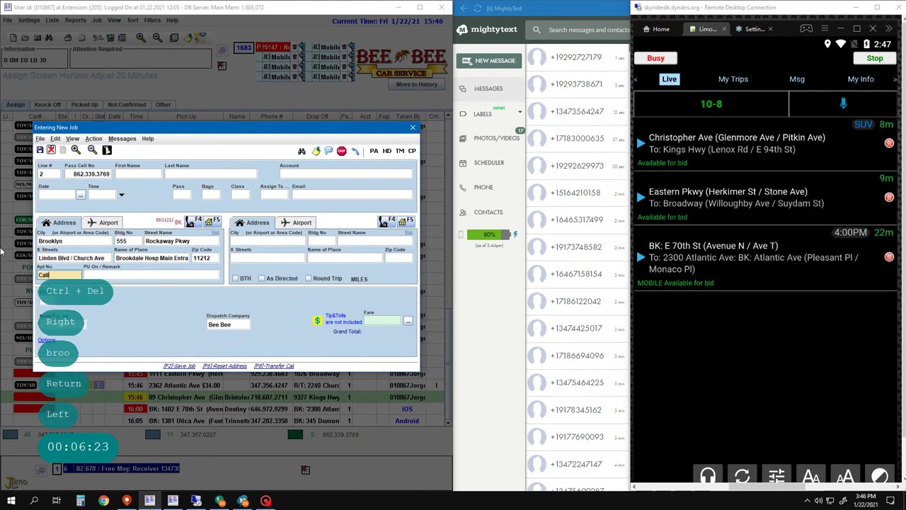
pyautogui.press('Return')
pyautogui.write('Lady')
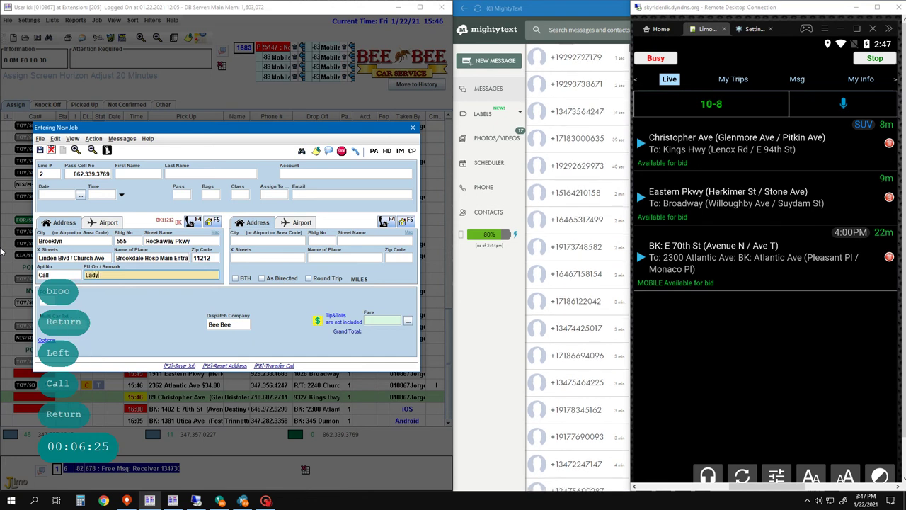
pyautogui.press('Return')
pyautogui.press('Return')
pyautogui.write('196')
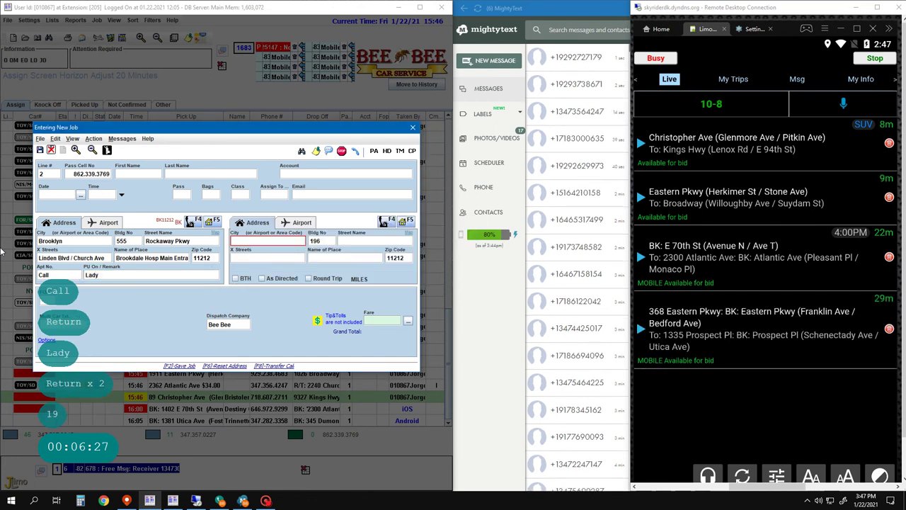
pyautogui.press('Return')
pyautogui.press('Left')
pyautogui.press('Return')
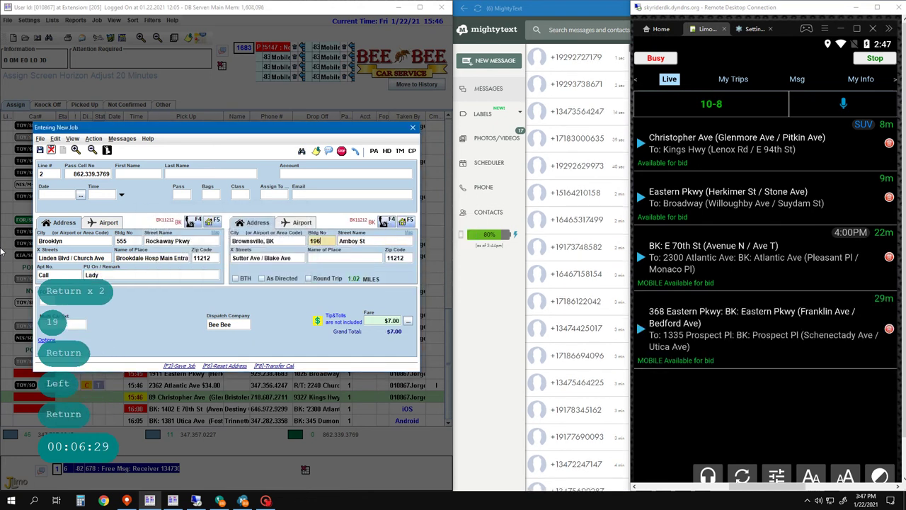
# - Paste 'Senior Citizen' into the pickup remark from clipboard history and save the job
pyautogui.press('Left')
pyautogui.press('Left')
pyautogui.press('Left')
pyautogui.press('Left')
pyautogui.press('Left')
pyautogui.press('Left')
pyautogui.press('Left')
pyautogui.press('Left')
pyautogui.press('Right')
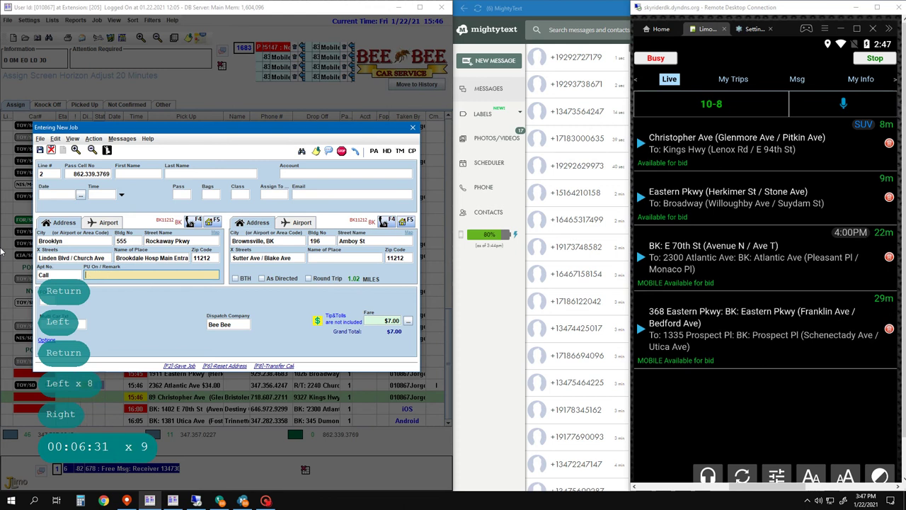
pyautogui.press('super+v')
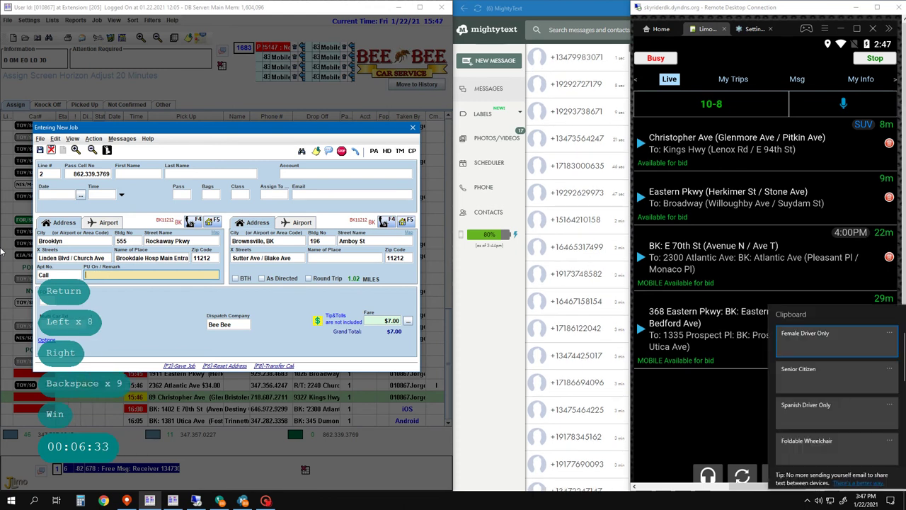
pyautogui.press('Down')
pyautogui.press('Return')
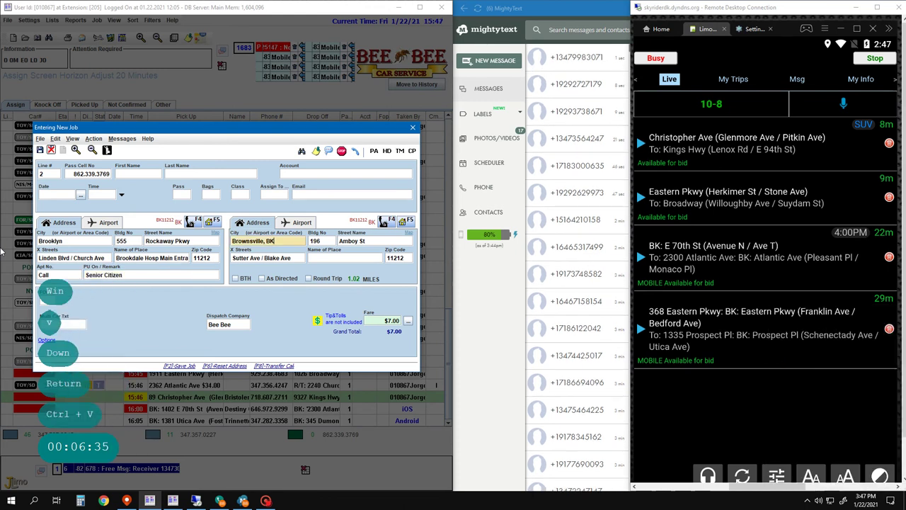
pyautogui.press('Return')
pyautogui.press('Return')
pyautogui.press('Return')
pyautogui.press('F2')
pyautogui.press('F2')
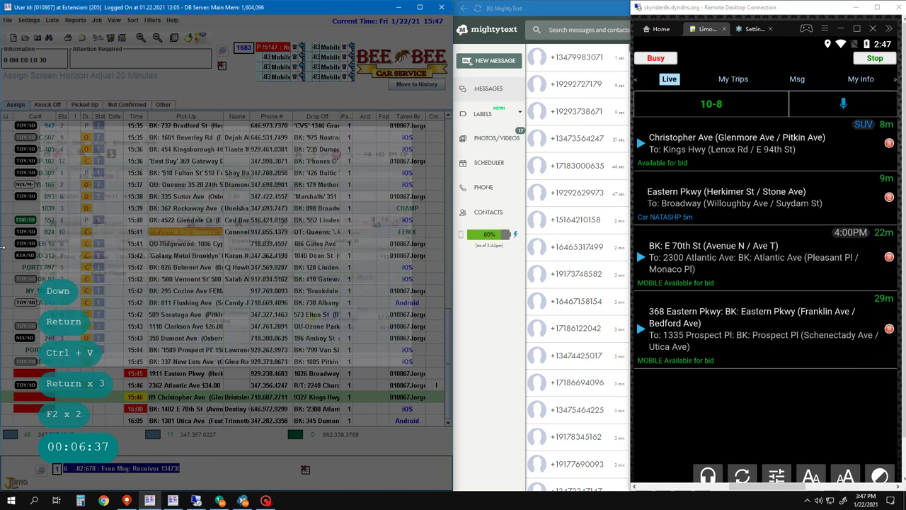
# - Back out of the dispatch options and current job form, then open a new job entry form
pyautogui.write('31')
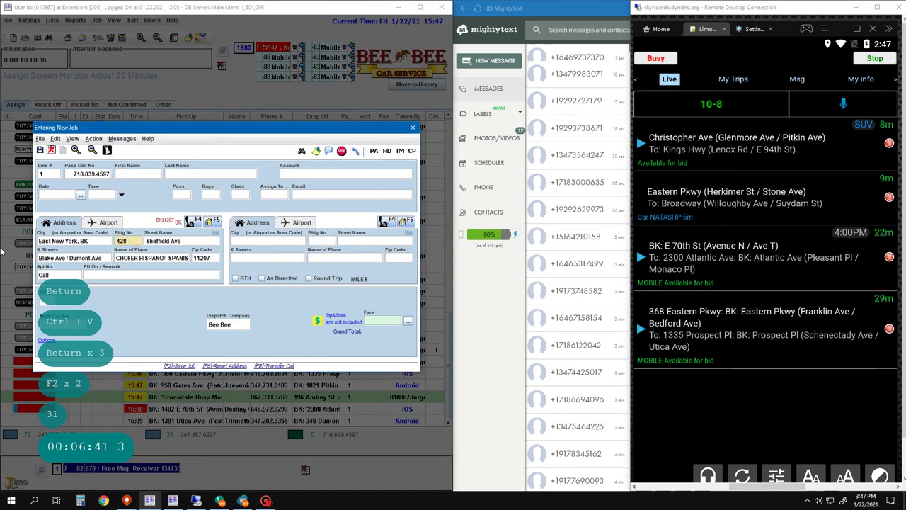
pyautogui.press('F1')
pyautogui.press('Escape')
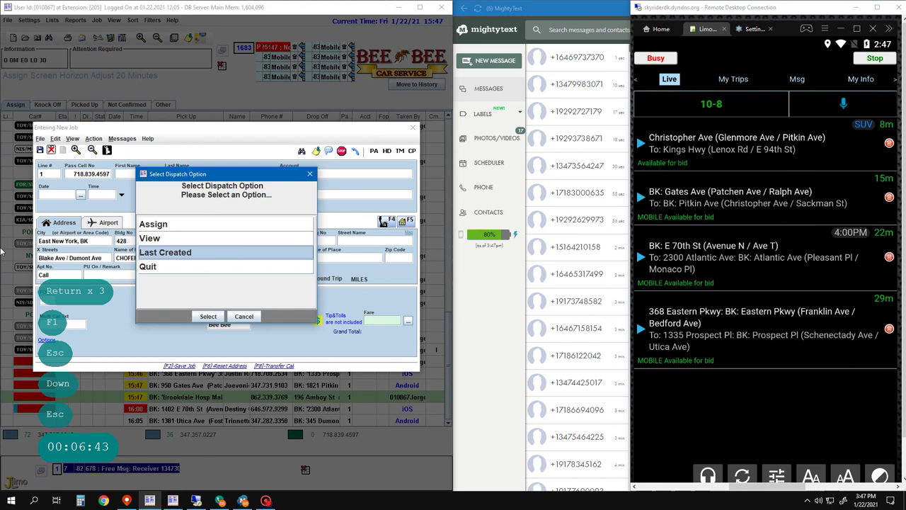
pyautogui.press('Down')
pyautogui.press('Escape')
pyautogui.press('Down')
pyautogui.press('Down')
pyautogui.press('Down')
pyautogui.press('Down')
pyautogui.press('Return')
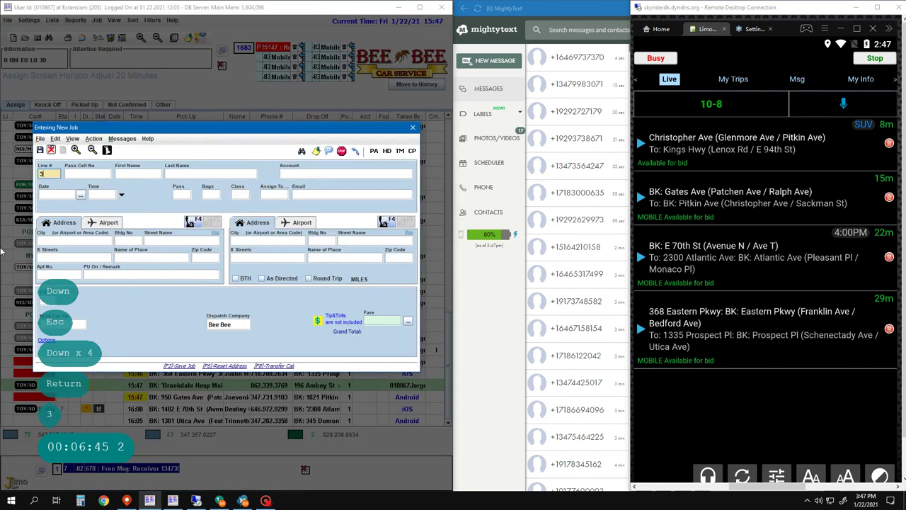
pyautogui.write('3')
pyautogui.press('Return')
pyautogui.press('Return')
pyautogui.press('Return')
pyautogui.press('Return')
pyautogui.press('Return')
pyautogui.press('Return')
pyautogui.press('Return')
pyautogui.press('Return')
pyautogui.press('Return')
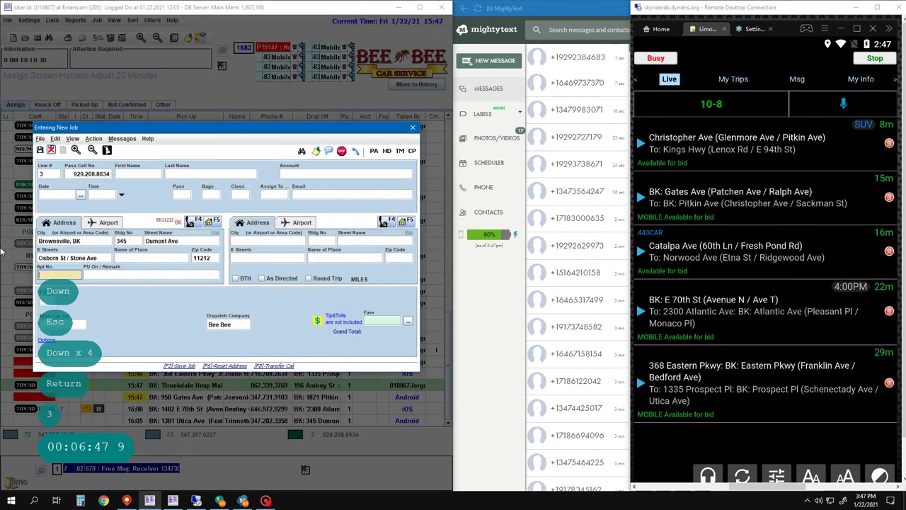
pyautogui.write('Cal')
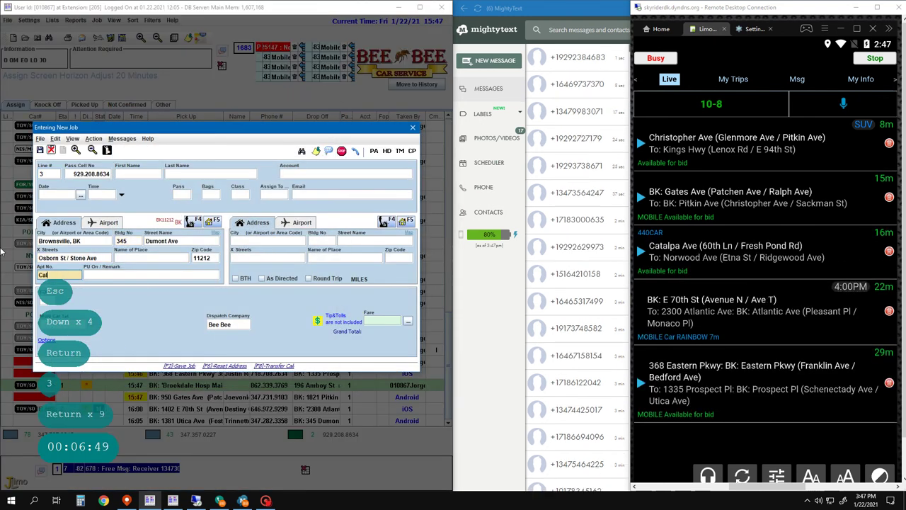
pyautogui.write('l')
pyautogui.press('Return')
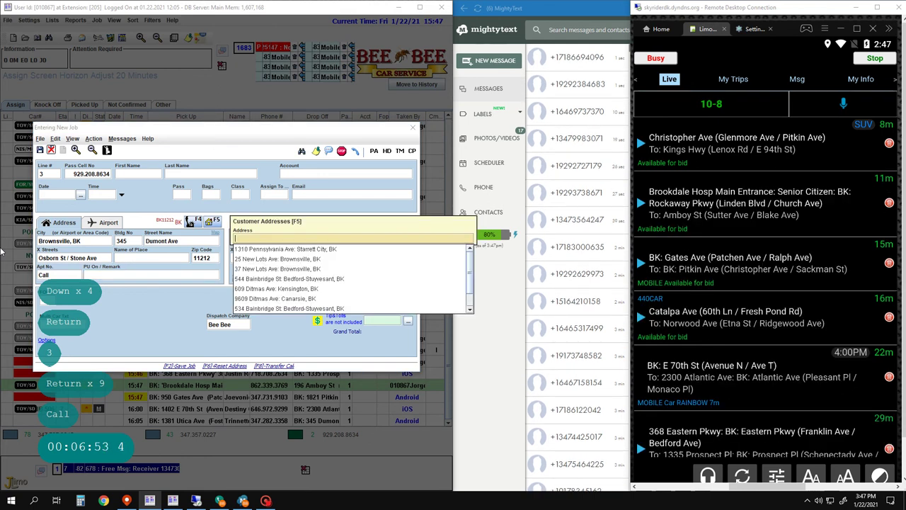
# - Close the caller's saved addresses and set the drop-off city to Bronx
pyautogui.write('3')
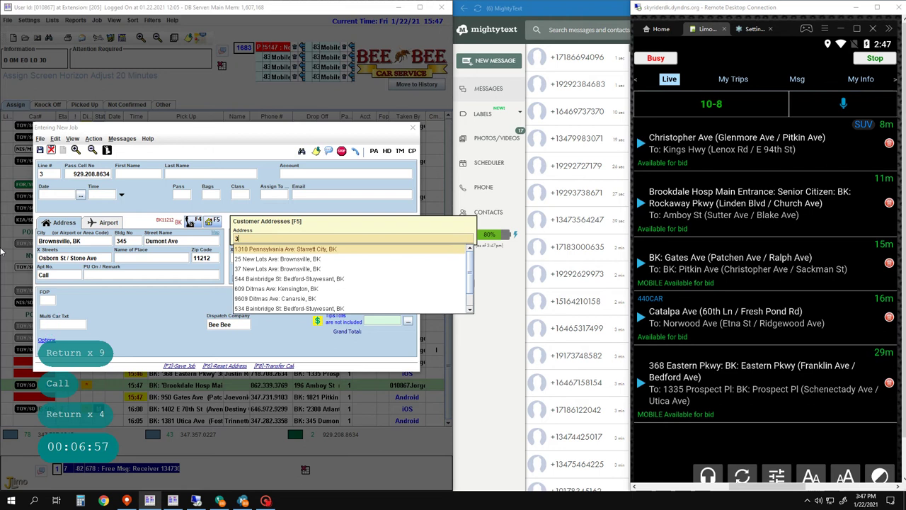
pyautogui.write('1')
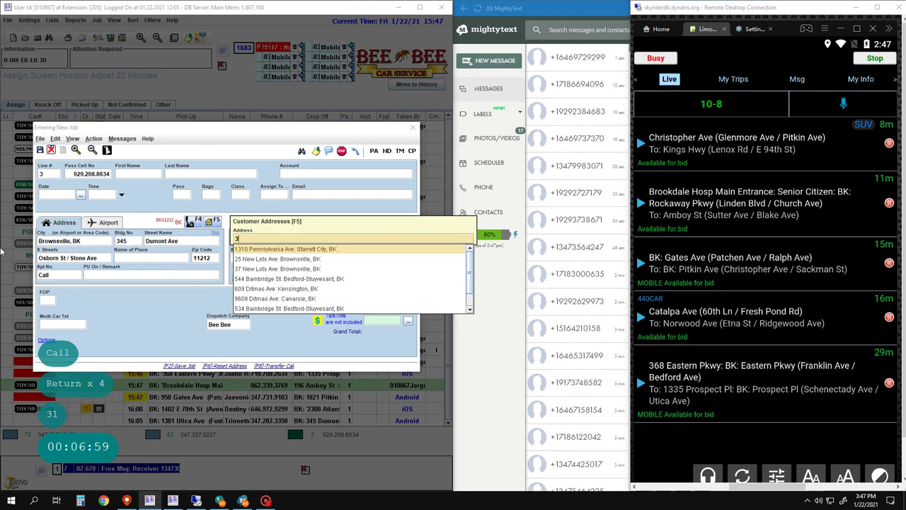
pyautogui.press('Escape')
pyautogui.write('bx')
pyautogui.press('Return')
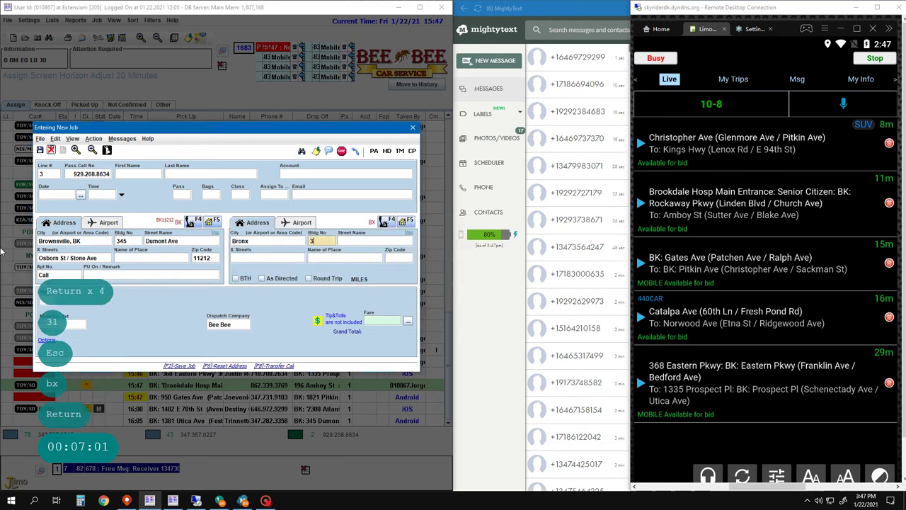
pyautogui.press('space')
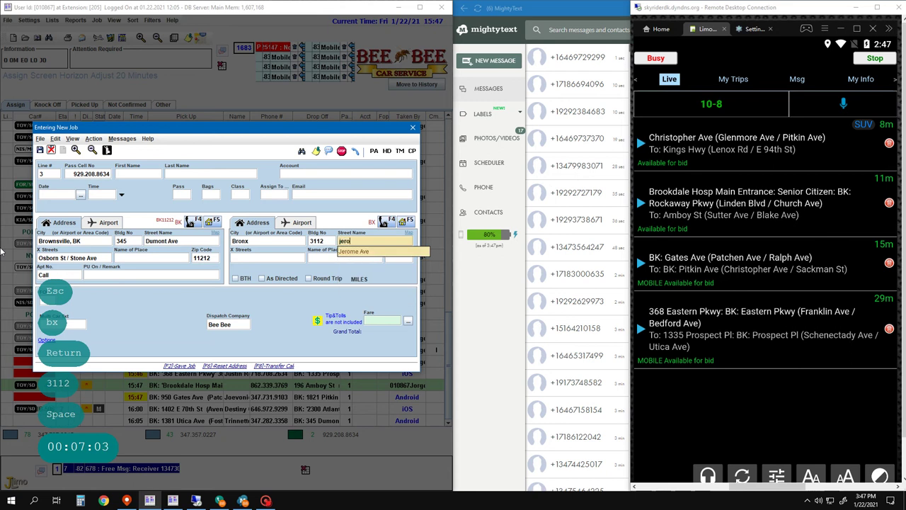
pyautogui.press('Return')
pyautogui.press('Return')
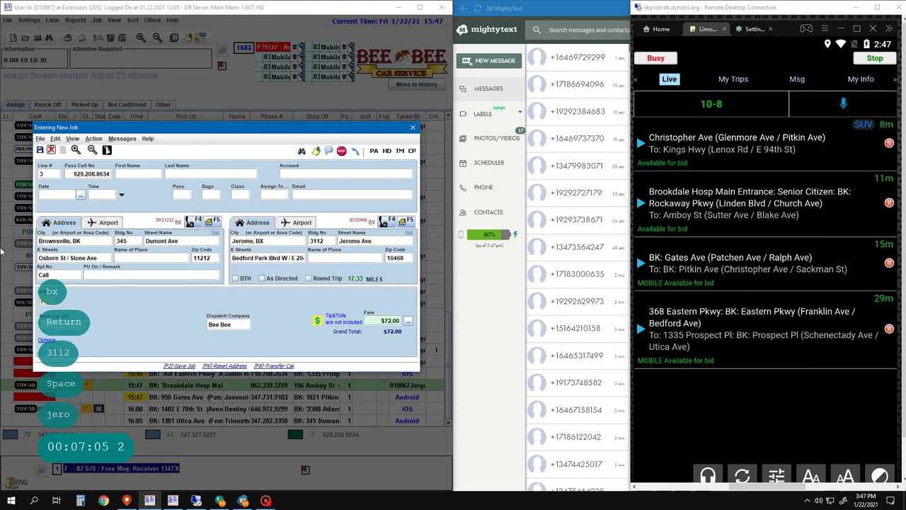
pyautogui.press('Left')
pyautogui.press('Left')
pyautogui.press('Left')
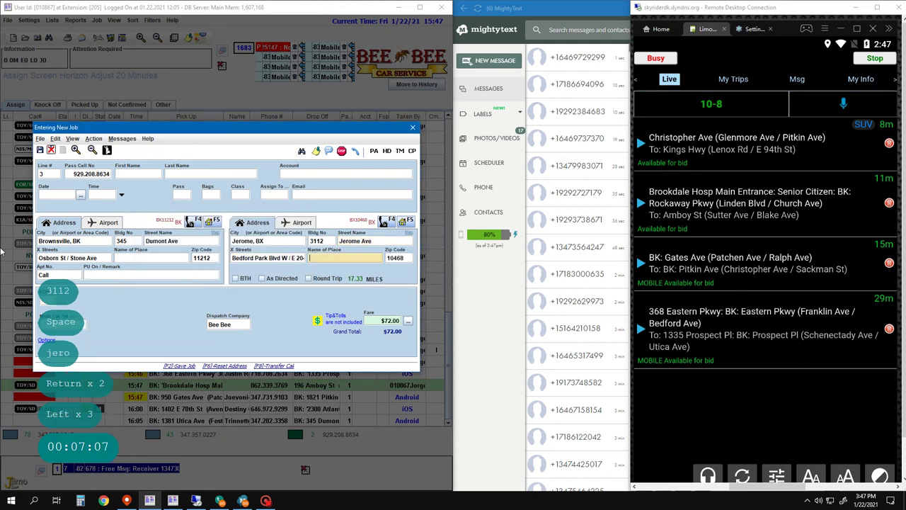
pyautogui.press('Right')
pyautogui.press('Right')
pyautogui.press('Right')
pyautogui.press('Left')
pyautogui.press('Left')
pyautogui.press('Left')
pyautogui.press('Left')
pyautogui.press('Left')
pyautogui.press('Left')
pyautogui.press('Left')
pyautogui.press('Left')
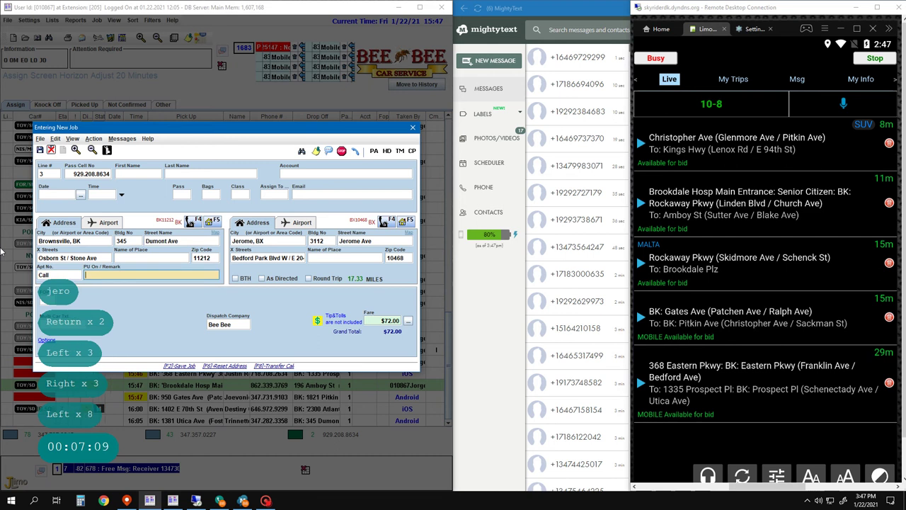
pyautogui.press('Right')
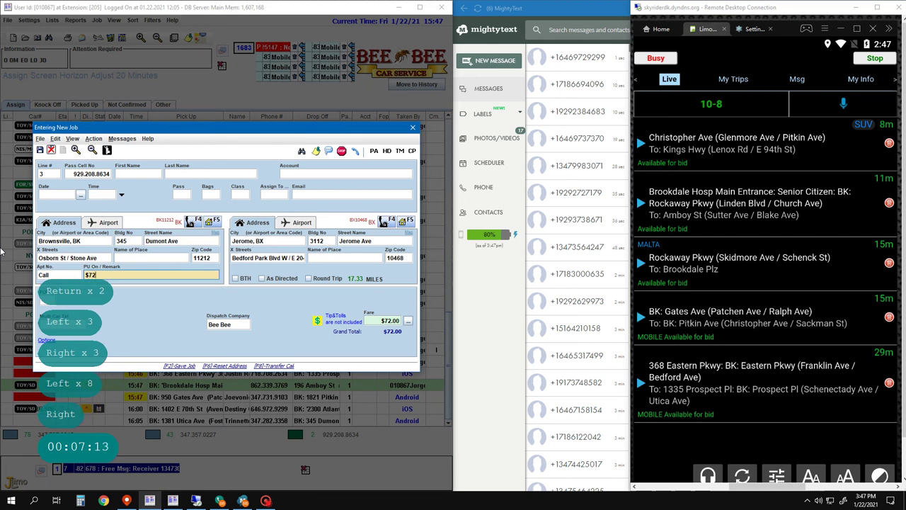
pyautogui.press('BackSpace')
pyautogui.press('BackSpace')
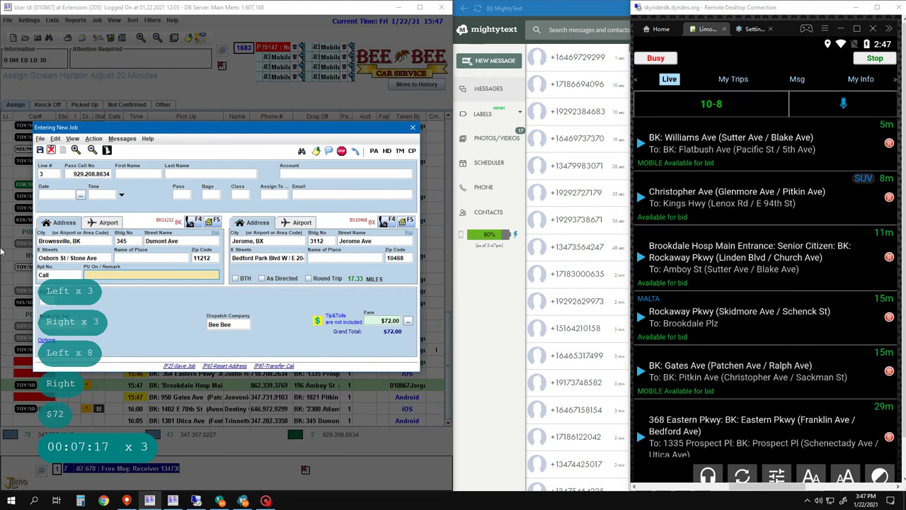
# - Set 5 passengers and SUV class, accepting the $109.00 fare
pyautogui.click(188, 194)
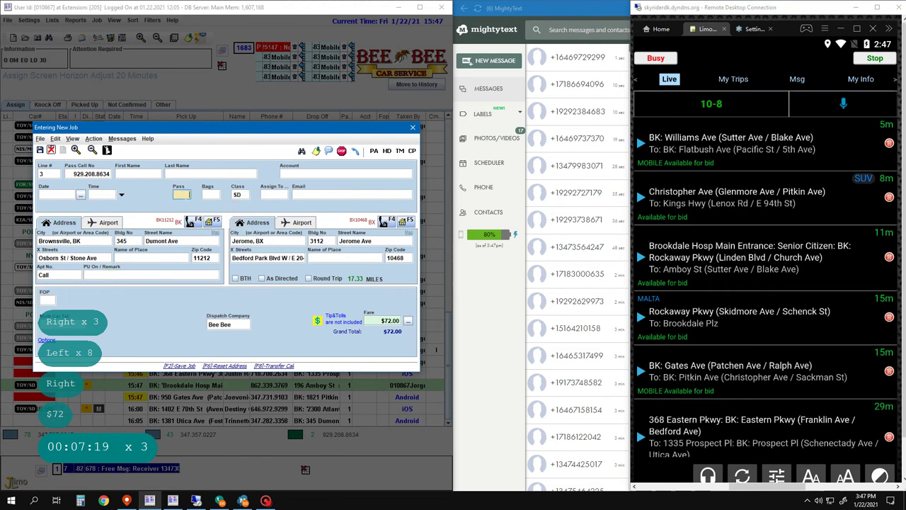
pyautogui.write('5')
pyautogui.press('Return')
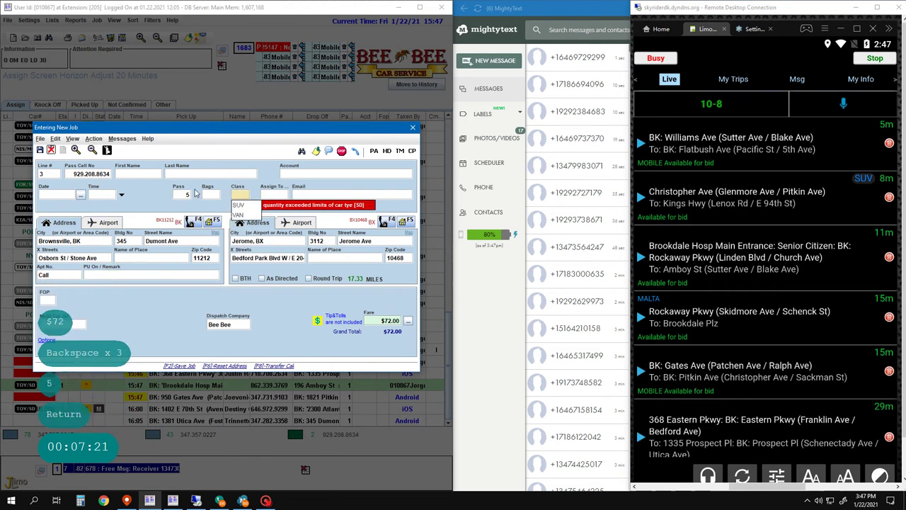
pyautogui.press('Down')
pyautogui.press('Return')
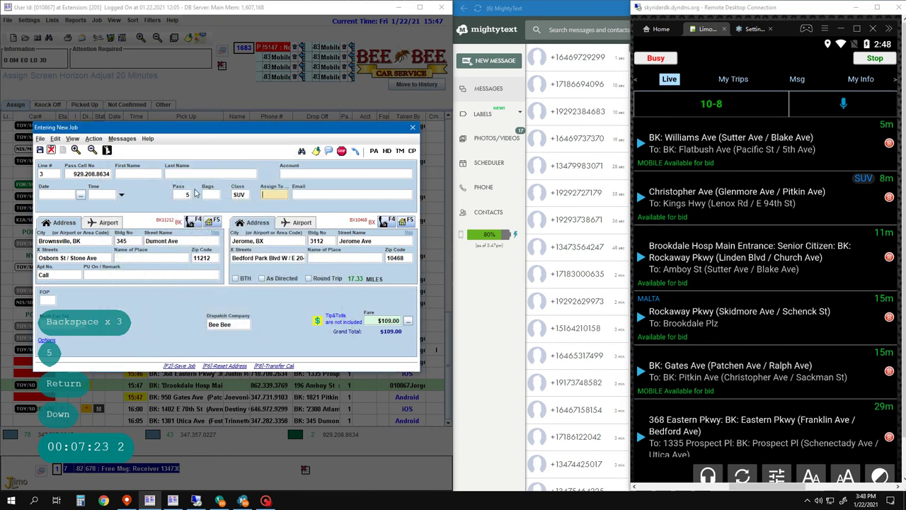
# - Write '$109.00 +' in the remark, add a $10 extra in the fare breakdown, and save
pyautogui.press('Return')
pyautogui.write('$10')
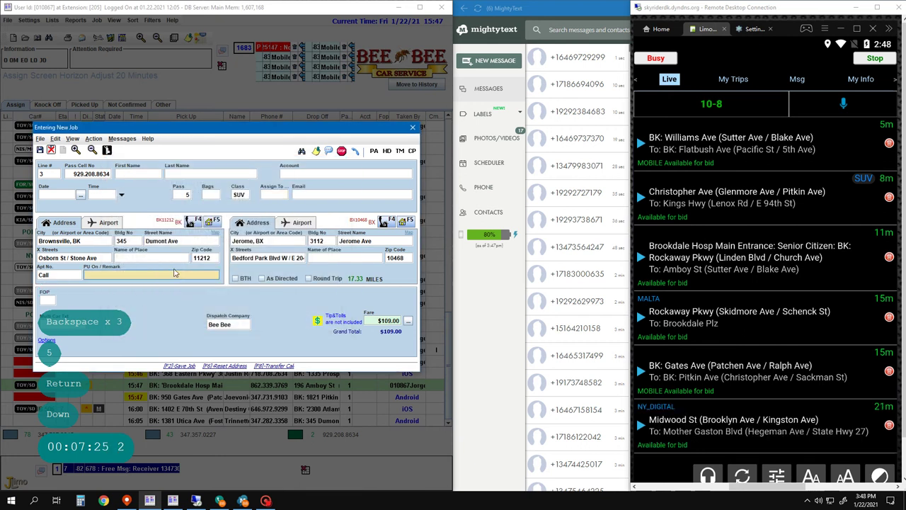
pyautogui.write('9.00 +')
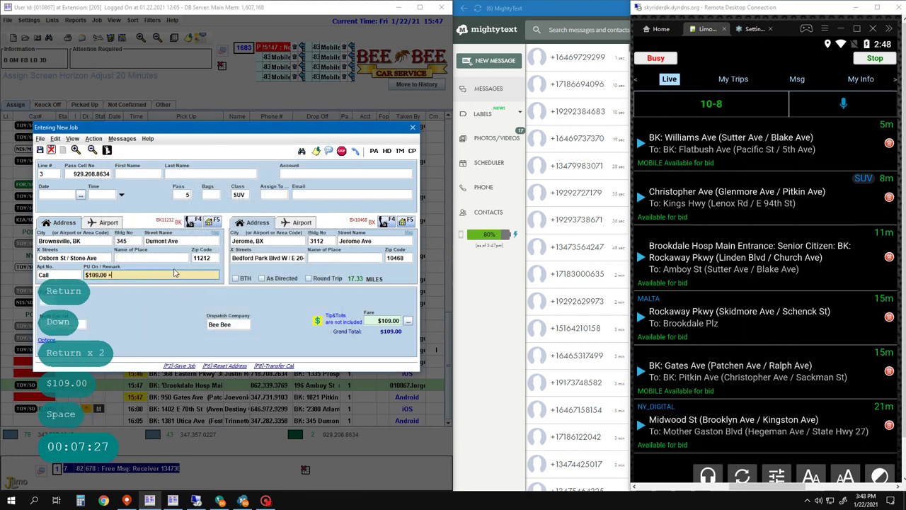
pyautogui.click(408, 320)
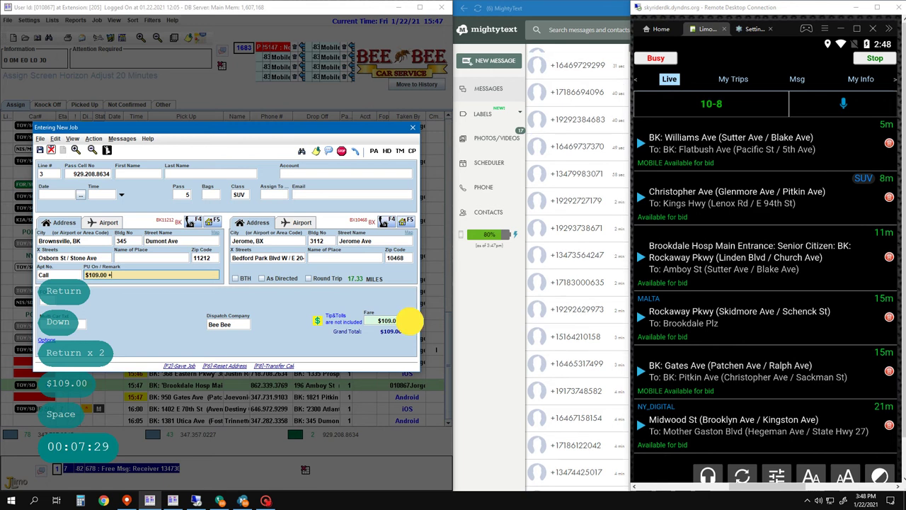
pyautogui.click(486, 251)
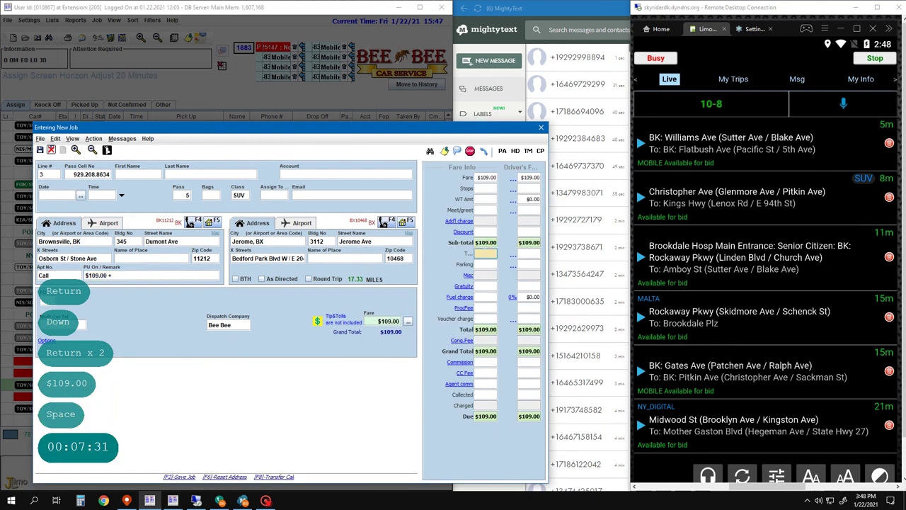
pyautogui.write('+10')
pyautogui.press('Return')
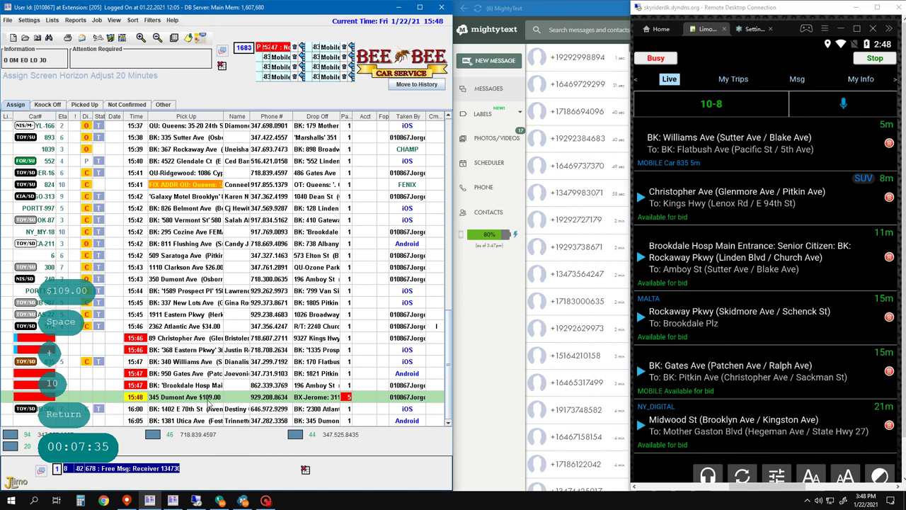
# - Append '5 People' to the Dumont Ave job's remark, then start a new job from saved address 1
pyautogui.press('F2')
pyautogui.press('F2')
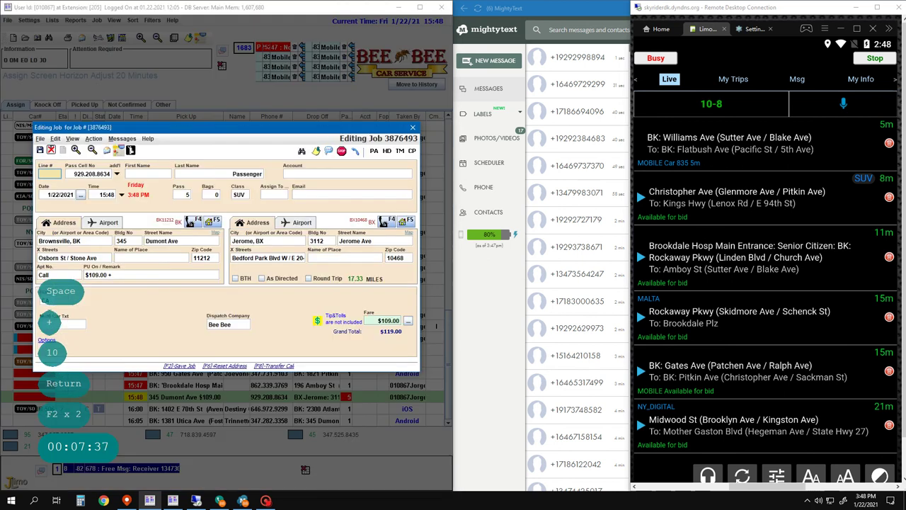
pyautogui.click(152, 275)
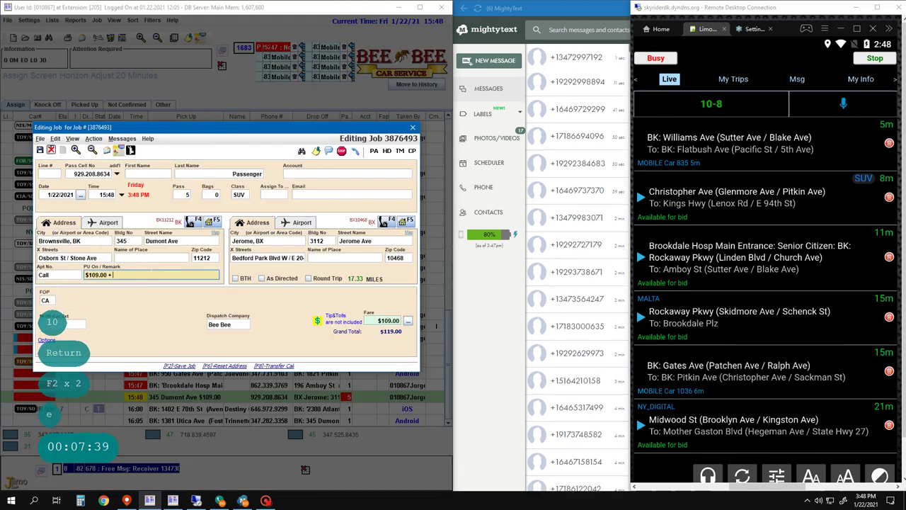
pyautogui.write('5 People')
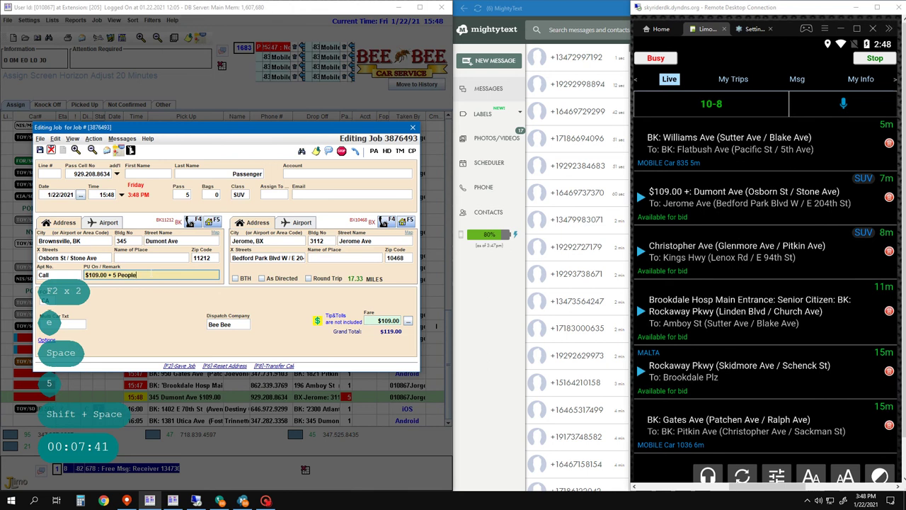
pyautogui.press('Return')
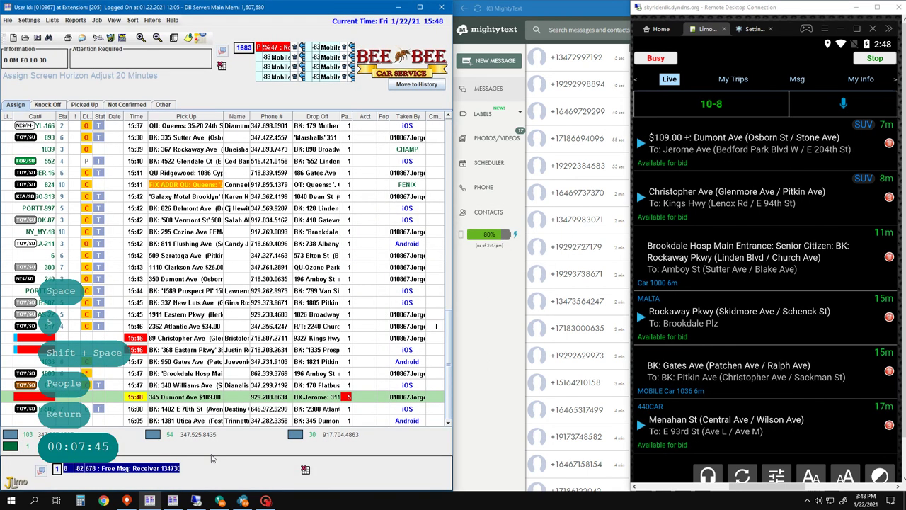
pyautogui.press('F2')
pyautogui.press('F2')
pyautogui.press('1')
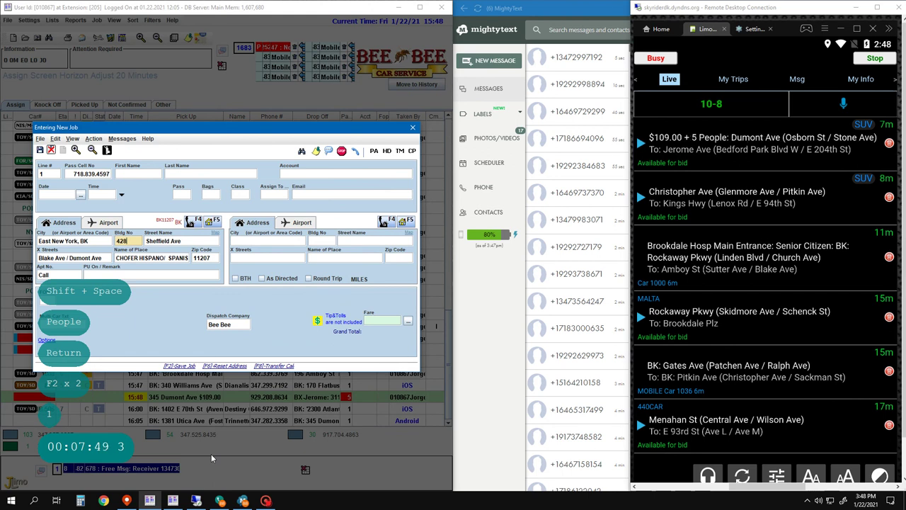
# - Search the jobs for 1086 and show the matching car on the map
pyautogui.press('Return')
pyautogui.press('Return')
pyautogui.press('Return')
pyautogui.press('Escape')
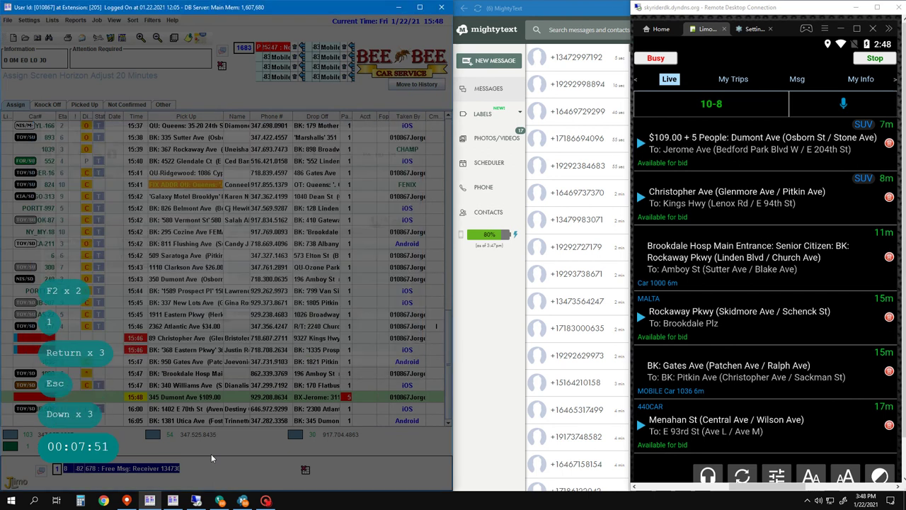
pyautogui.press('Down')
pyautogui.press('Down')
pyautogui.press('Down')
pyautogui.press('Return')
pyautogui.write('108')
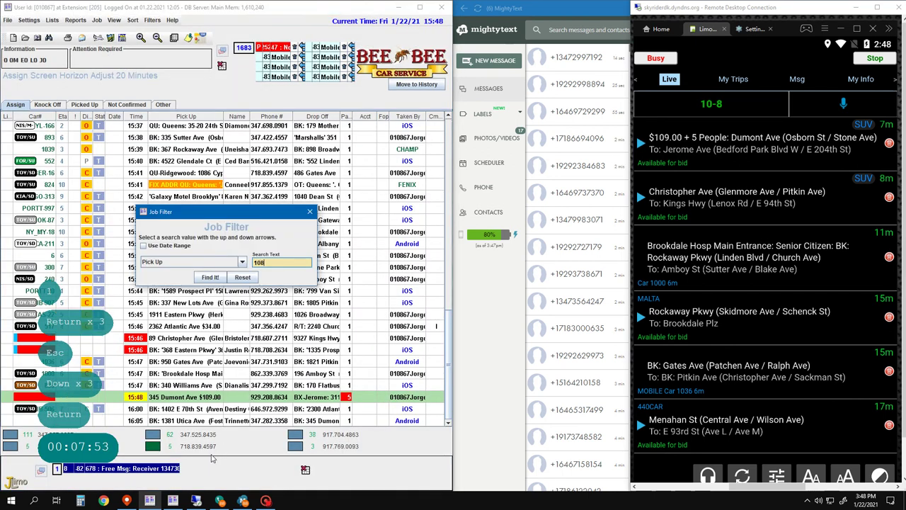
pyautogui.write('6')
pyautogui.press('Return')
pyautogui.press('Down')
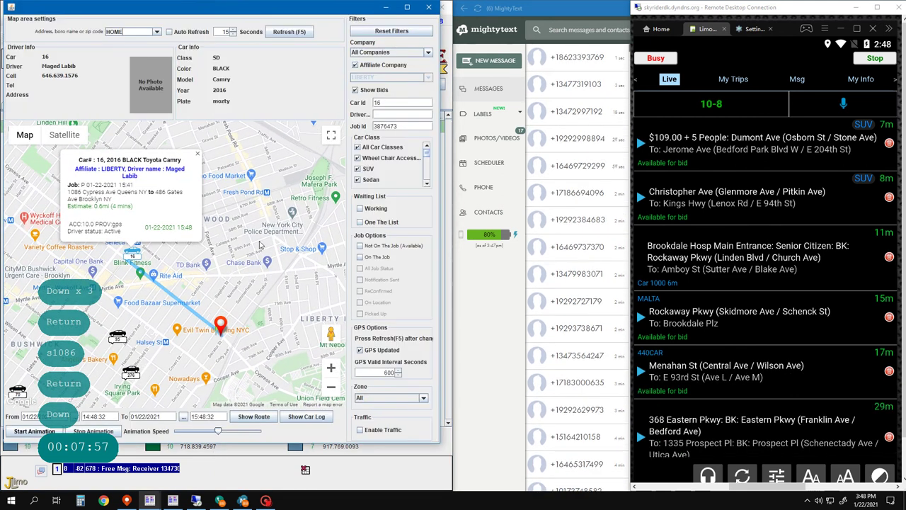
# - Close the map window and reload the full job list
pyautogui.click(301, 111)
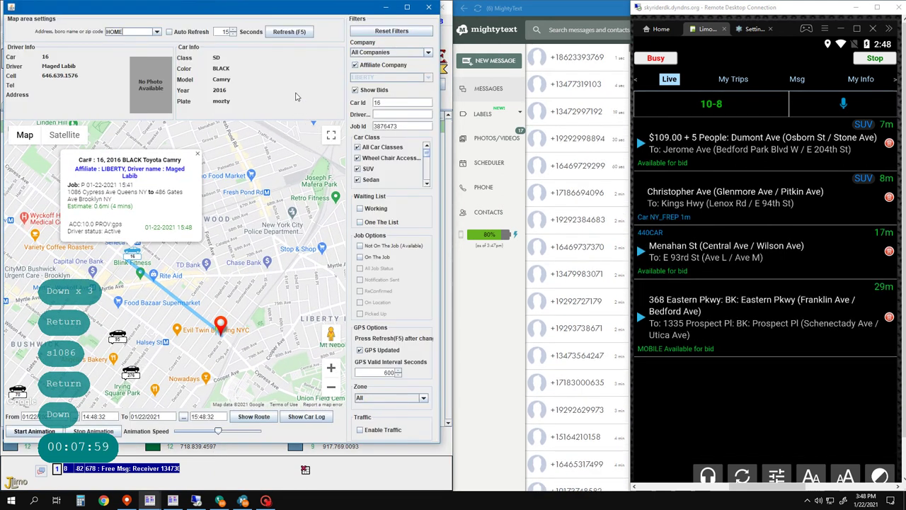
pyautogui.click(317, 79)
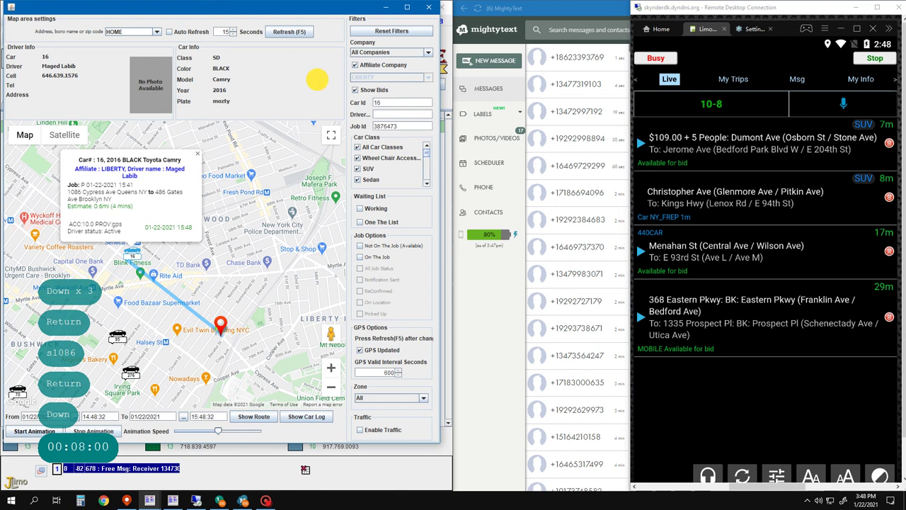
pyautogui.click(429, 7)
pyautogui.click(159, 319)
pyautogui.press('F9')
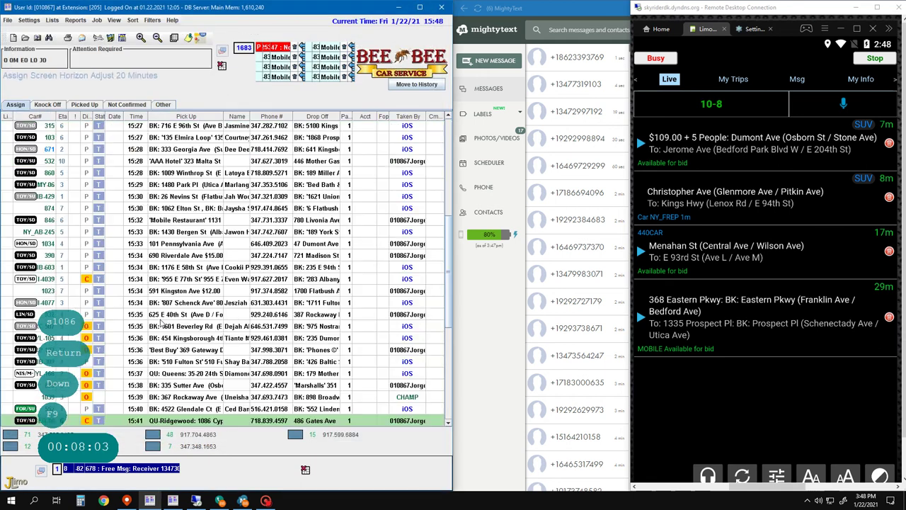
# - Start a line 2 job picking up at City Fresh Market, 1380 Pennsylvania Ave, with 'Call' noted
pyautogui.write('a')
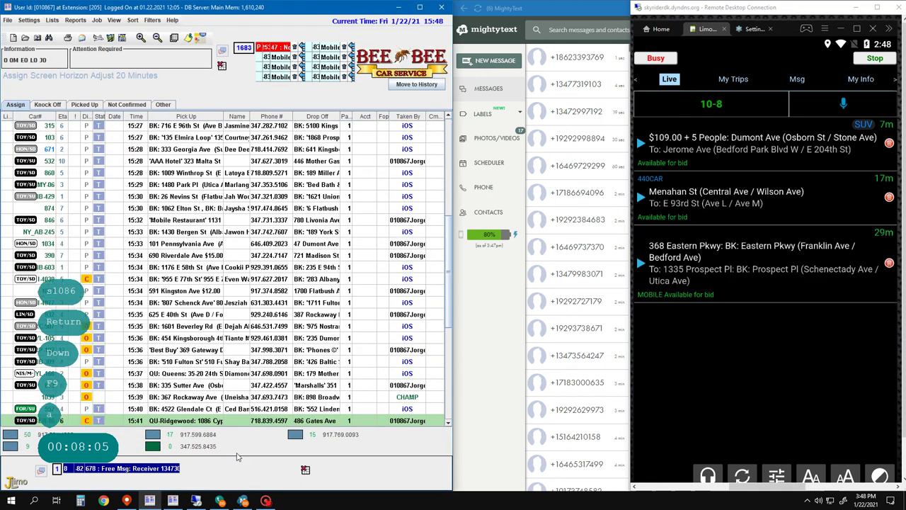
pyautogui.write('2')
pyautogui.press('Return')
pyautogui.press('Return')
pyautogui.press('Return')
pyautogui.press('Return')
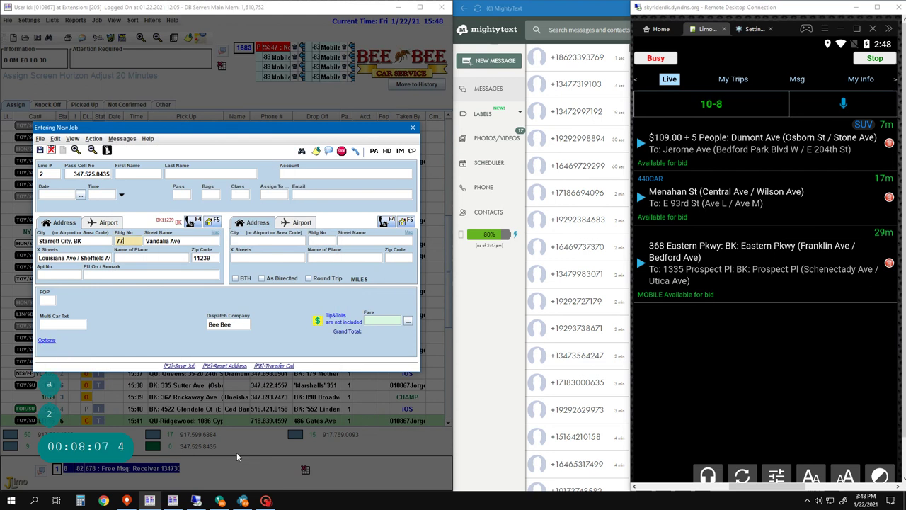
pyautogui.hotkey('ctrl', 'Delete')
pyautogui.press('Return')
pyautogui.write('cit')
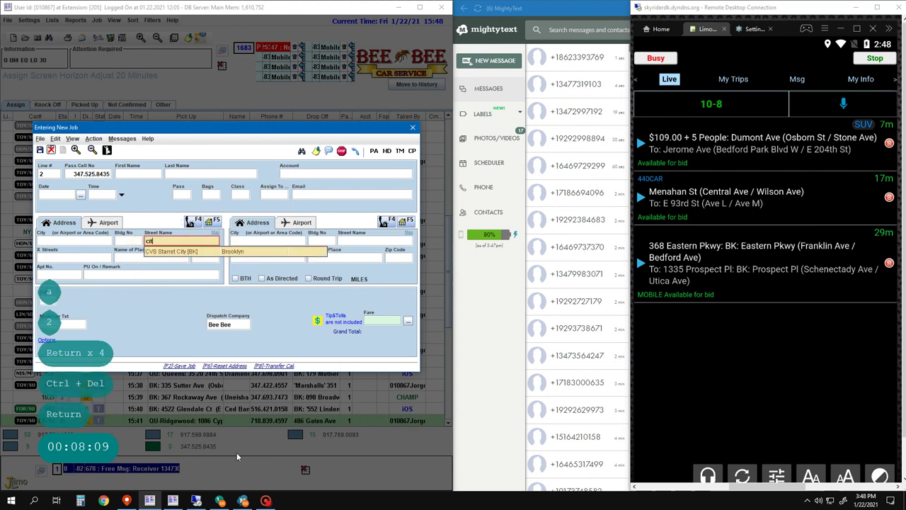
pyautogui.write('y freshh ')
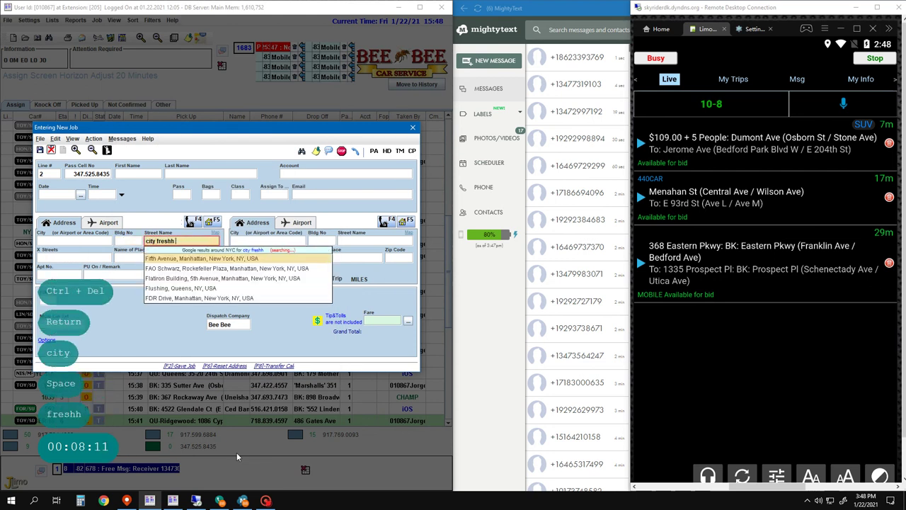
pyautogui.write('penn')
pyautogui.press('Return')
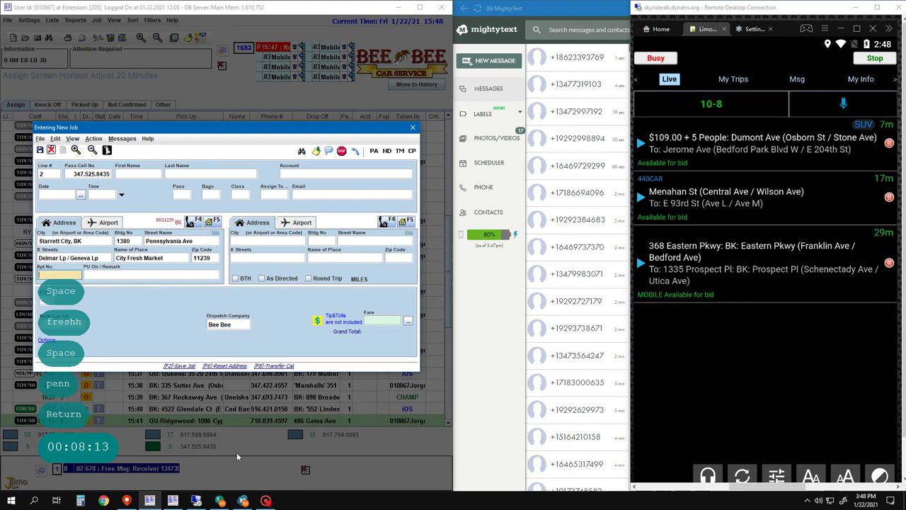
pyautogui.press('Left')
pyautogui.write('Call')
pyautogui.press('Return')
pyautogui.press('Return')
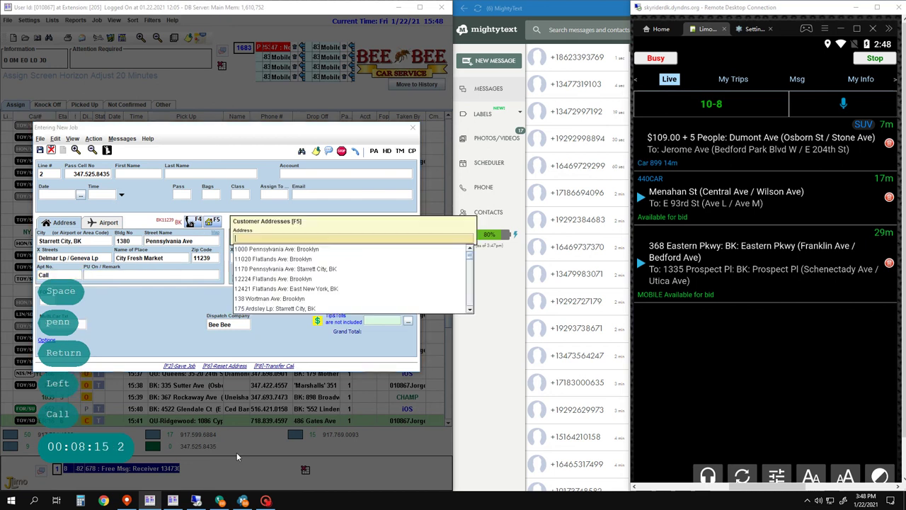
pyautogui.press('pagedown')
pyautogui.write('77')
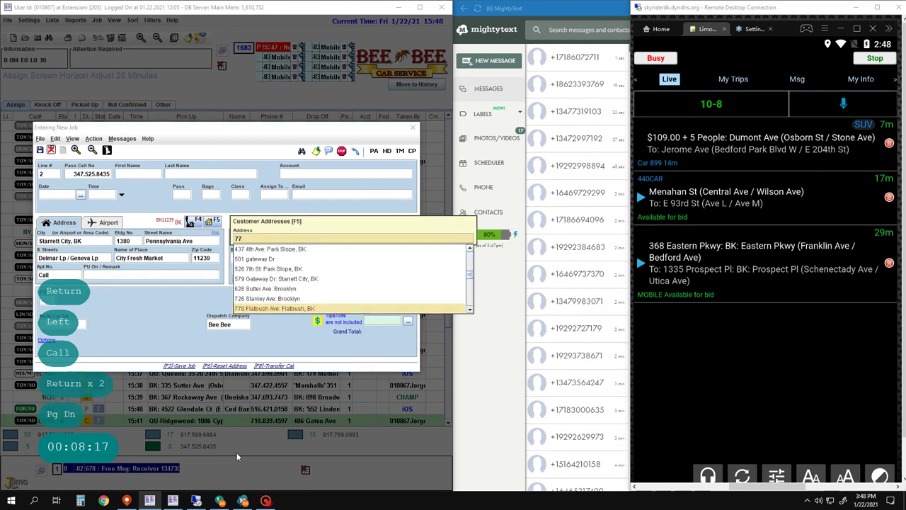
pyautogui.write(' v')
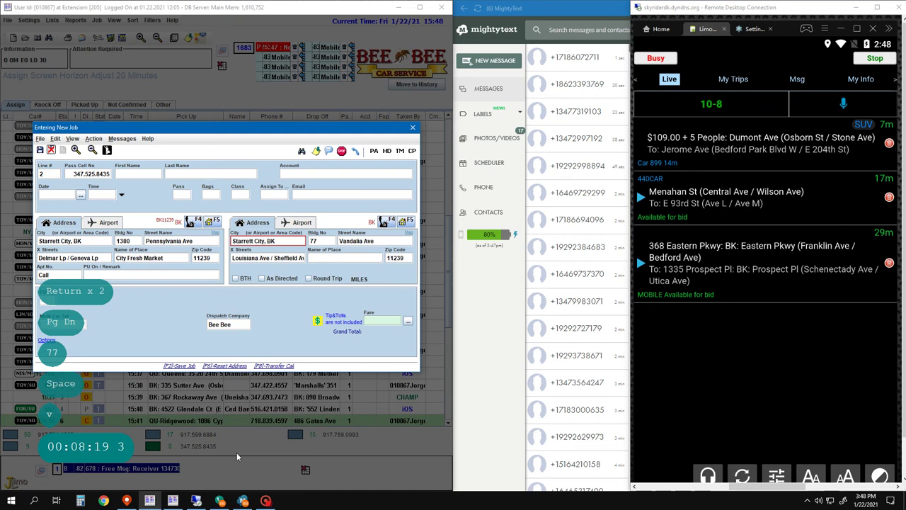
pyautogui.press('Return')
pyautogui.press('Return')
pyautogui.press('Return')
pyautogui.press('Return')
pyautogui.press('Return')
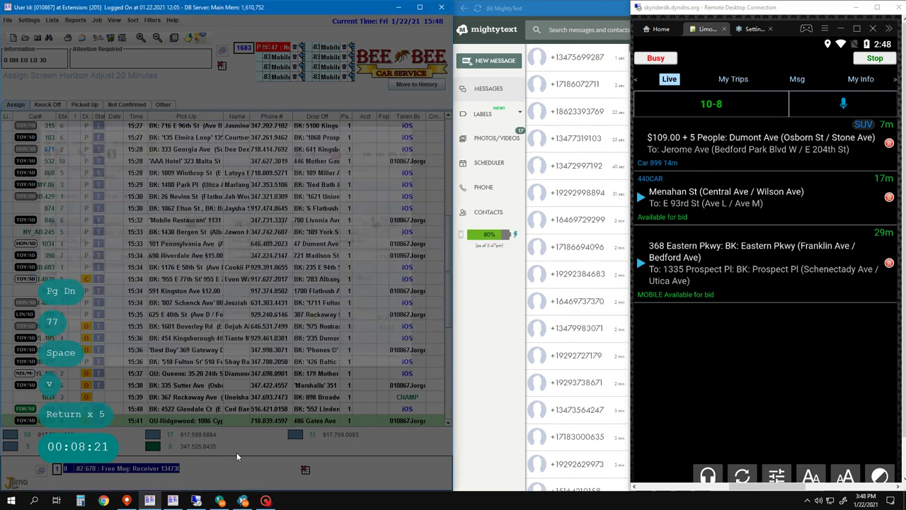
pyautogui.press('F2')
pyautogui.press('F2')
pyautogui.press('F2')
# - Start a line 5 job, then quit the empty job form without saving
pyautogui.write('5')
pyautogui.press('Return')
pyautogui.press('Return')
pyautogui.press('Return')
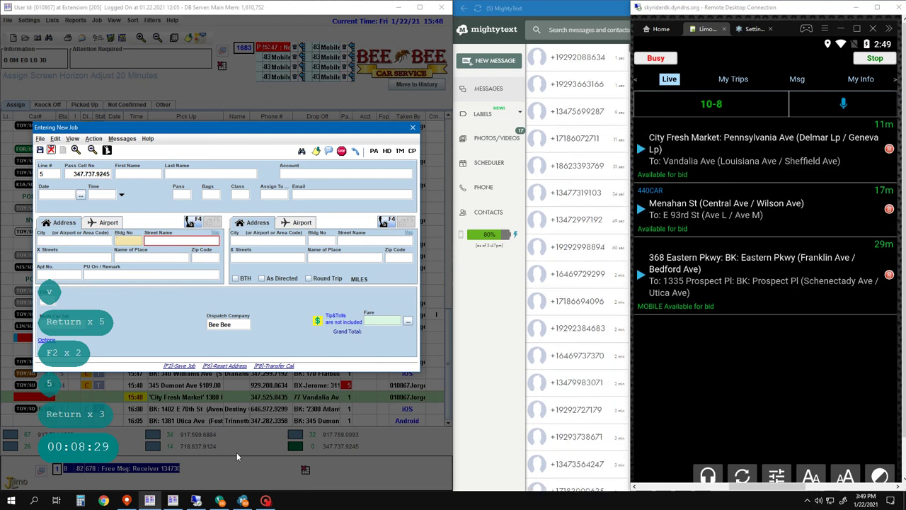
pyautogui.press('Left')
pyautogui.press('Left')
pyautogui.press('Escape')
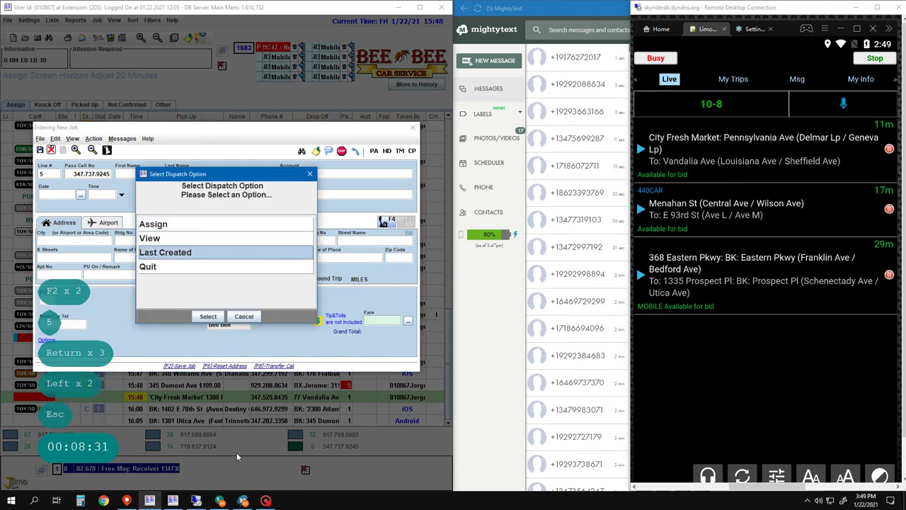
pyautogui.press('Down')
pyautogui.press('Down')
pyautogui.press('Down')
pyautogui.press('Return')
# - Filter to car 1044's jobs, mark its Elmhurst job Drop Off, and return to the full list
pyautogui.hotkey('alt', 'd')
pyautogui.write('1044')
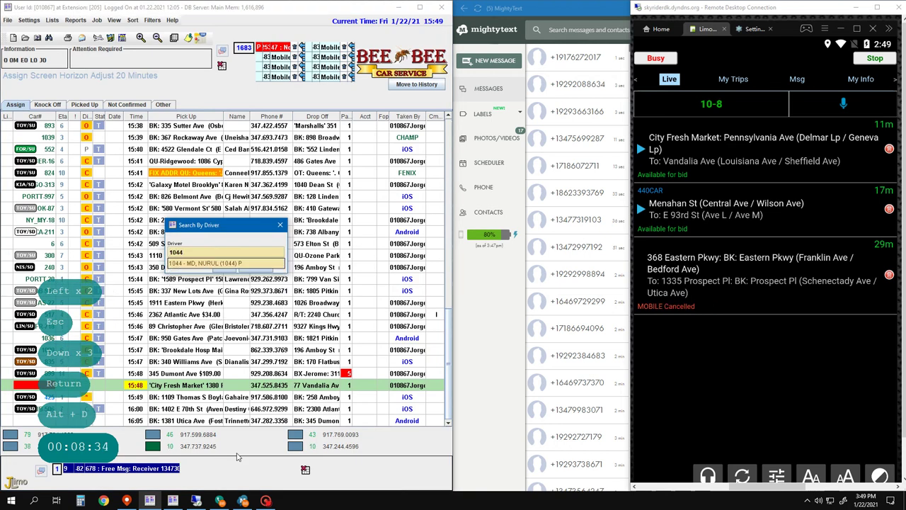
pyautogui.press('Return')
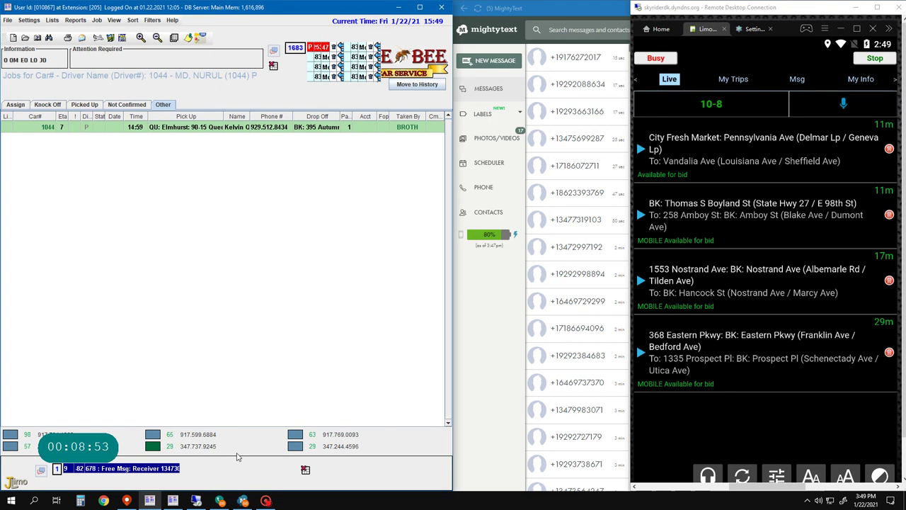
pyautogui.press('Down')
pyautogui.press('Down')
pyautogui.press('Down')
pyautogui.press('Down')
pyautogui.press('Down')
pyautogui.press('Down')
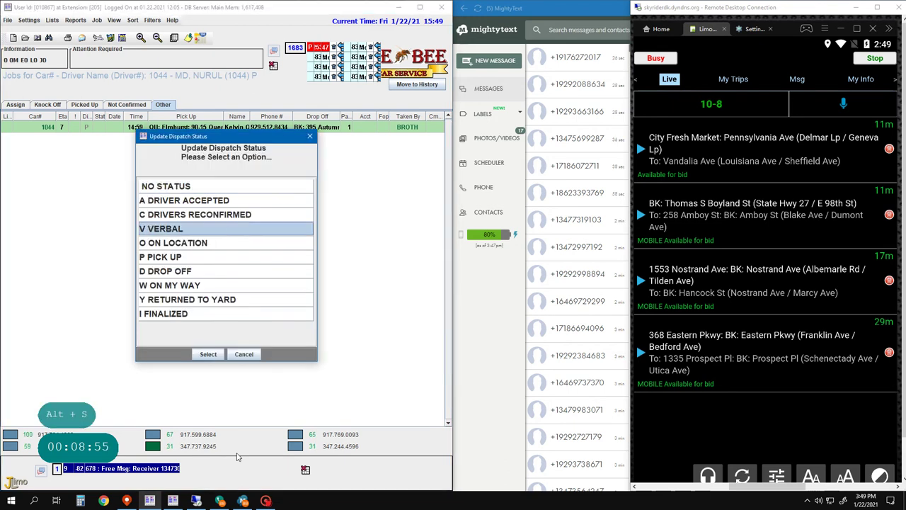
pyautogui.hotkey('alt', 's')
pyautogui.press('Return')
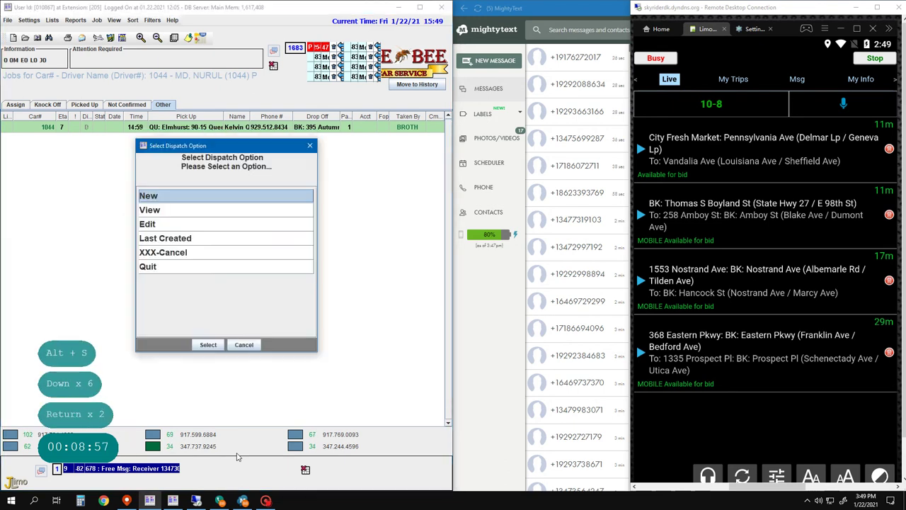
pyautogui.press('Return')
pyautogui.press('Escape')
pyautogui.press('Escape')
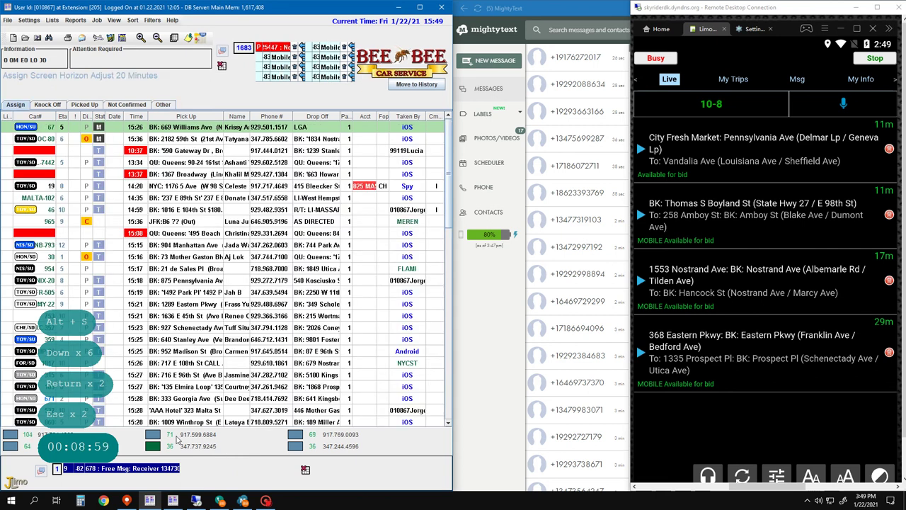
pyautogui.press('a')
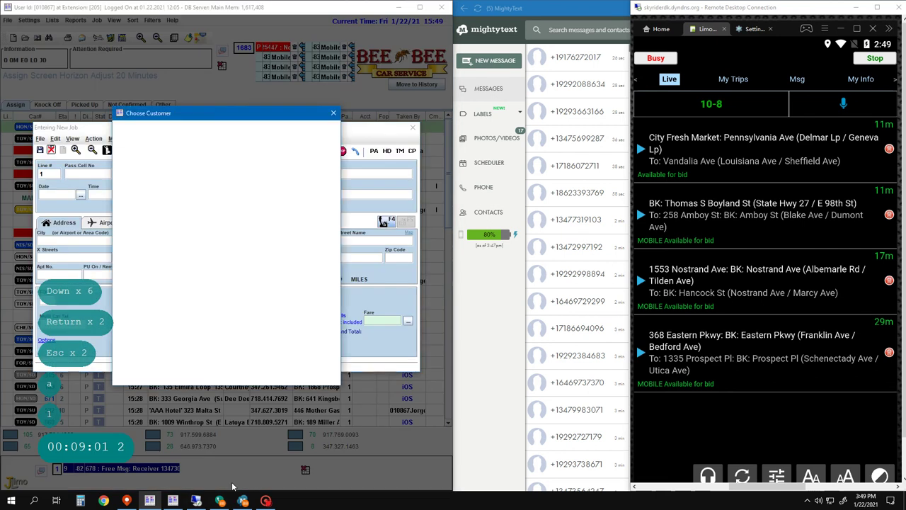
pyautogui.press('1')
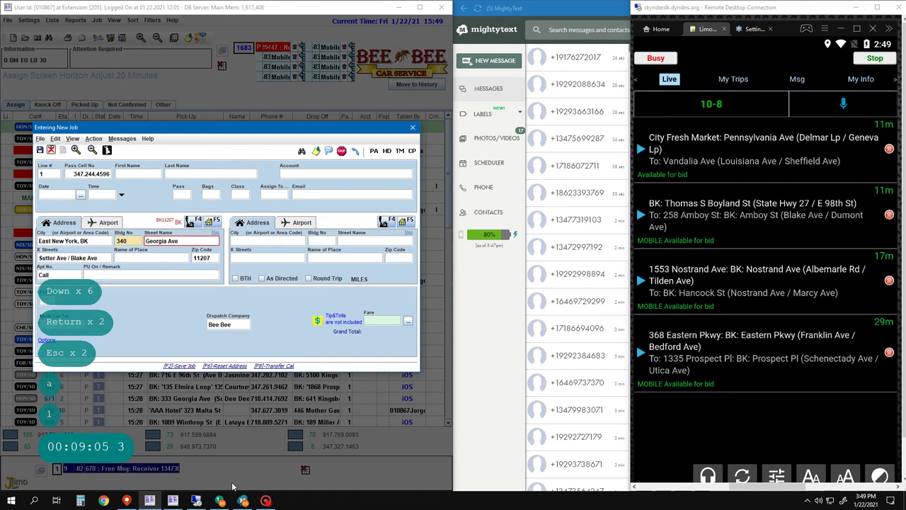
pyautogui.press('Return')
pyautogui.press('Return')
pyautogui.press('Return')
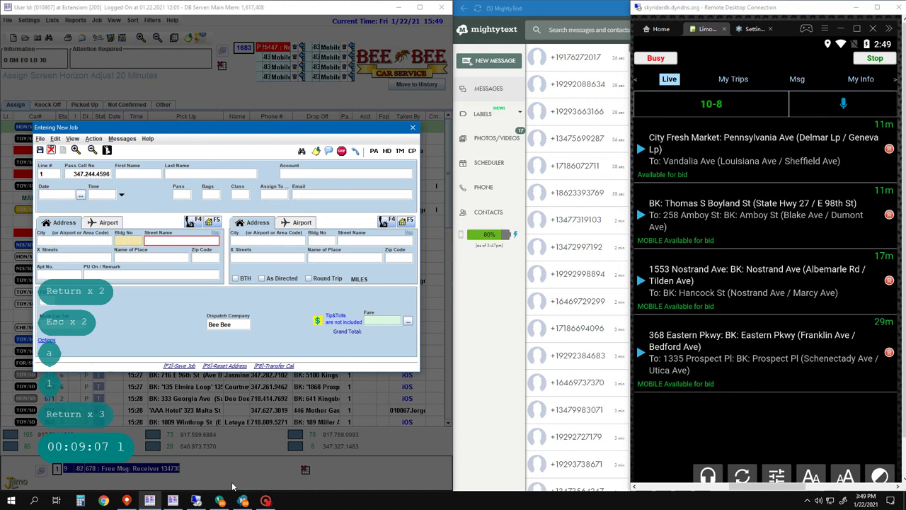
pyautogui.hotkey('ctrl', 'Delete')
pyautogui.write('570')
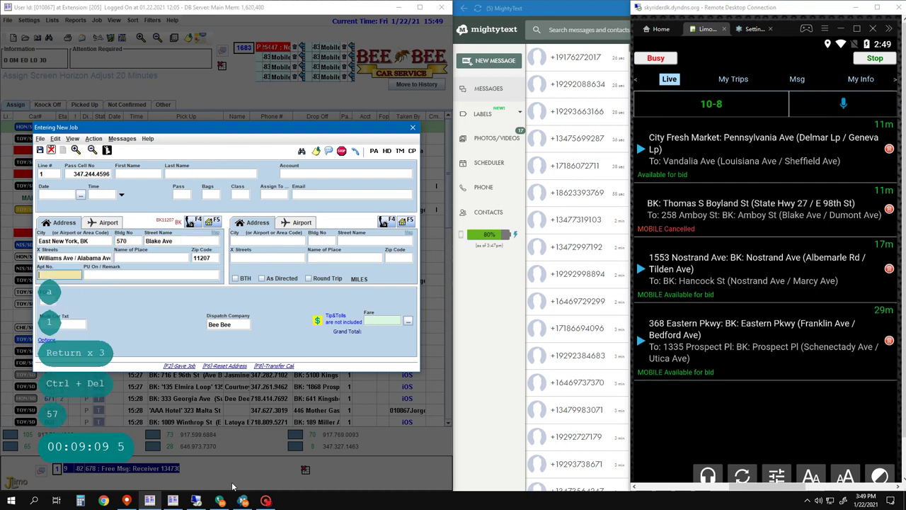
pyautogui.press('Return')
pyautogui.press('Return')
pyautogui.press('Return')
pyautogui.press('Return')
pyautogui.press('Return')
pyautogui.press('Return')
pyautogui.press('Return')
pyautogui.press('Return')
# - Set drop-off to Brookdale Hosp, 555 Rockaway Pkwy, accept the $10.00 fare, note 'Call', and save
pyautogui.press('Escape')
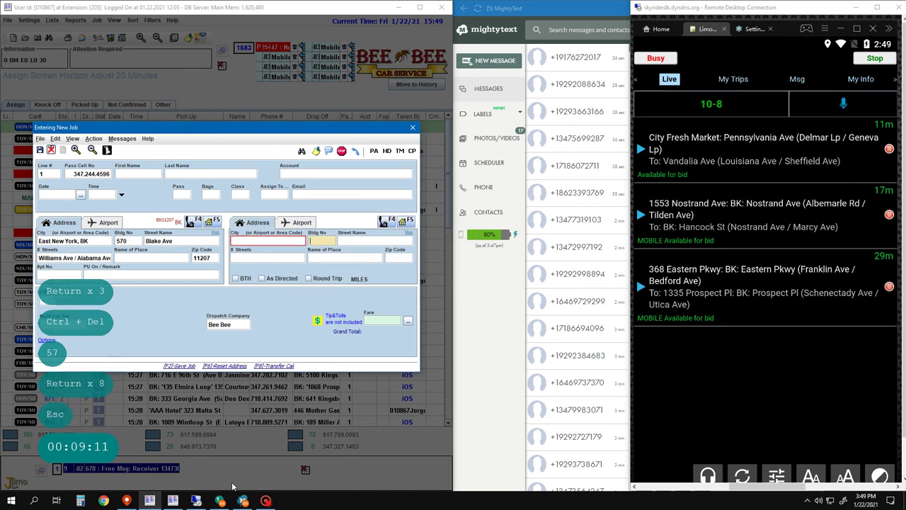
pyautogui.press('Return')
pyautogui.press('Return')
pyautogui.write('broo')
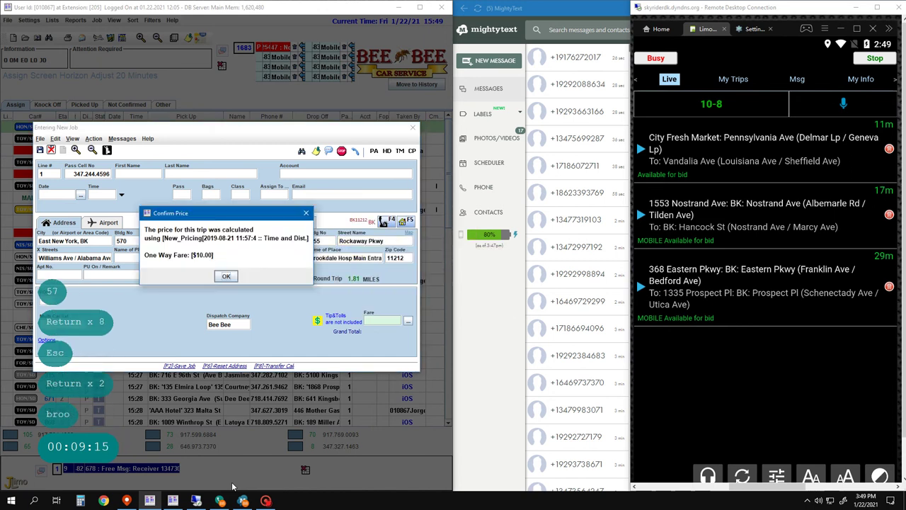
pyautogui.press('Return')
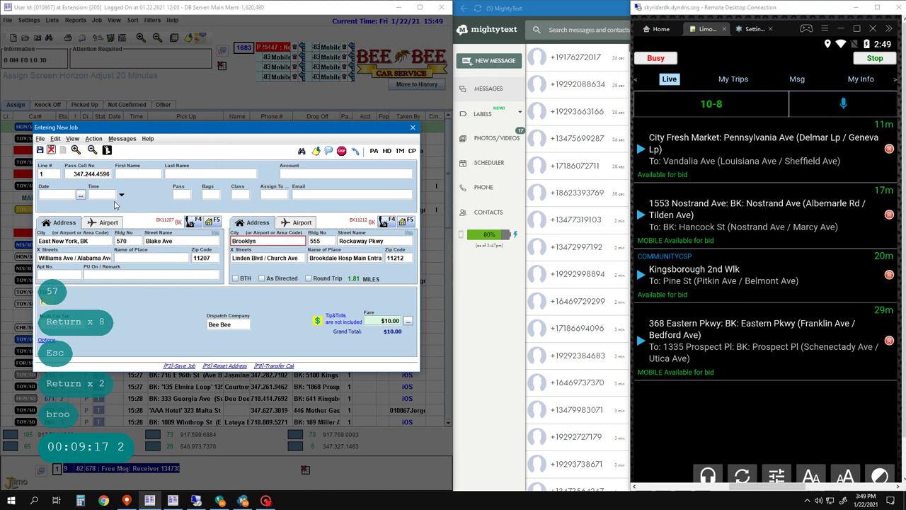
pyautogui.click(60, 275)
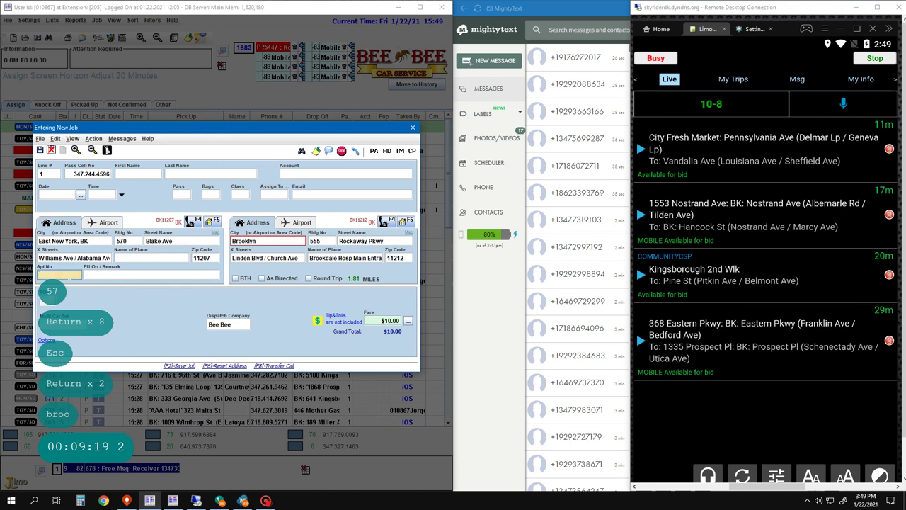
pyautogui.write('Call')
pyautogui.press('Return')
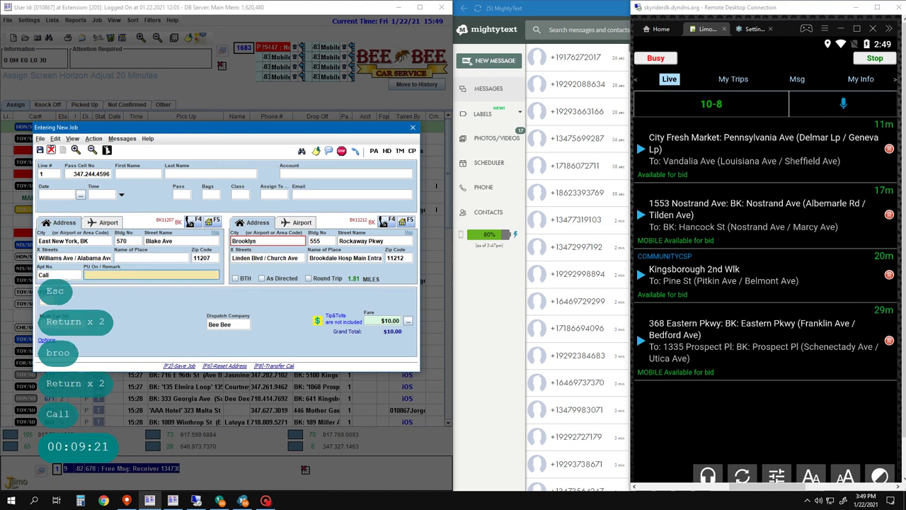
pyautogui.press('Return')
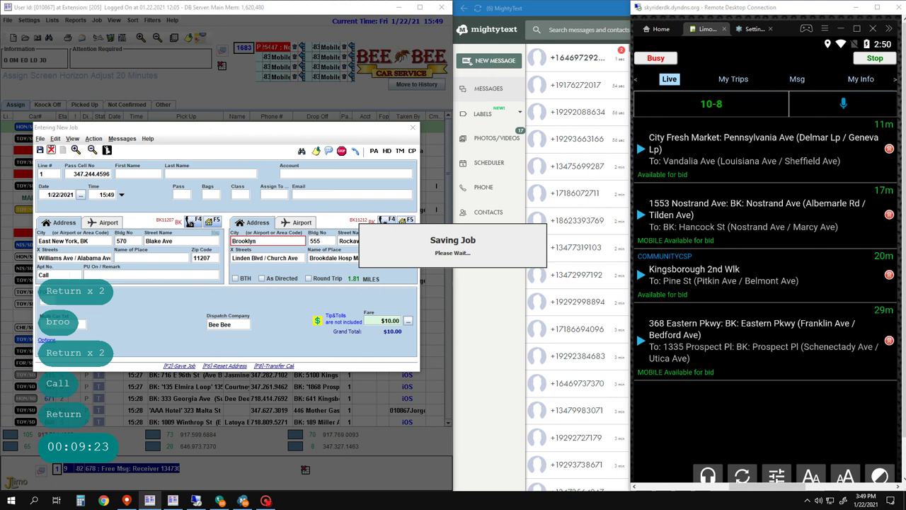
pyautogui.press('F2')
pyautogui.press('F2')
pyautogui.press('2')
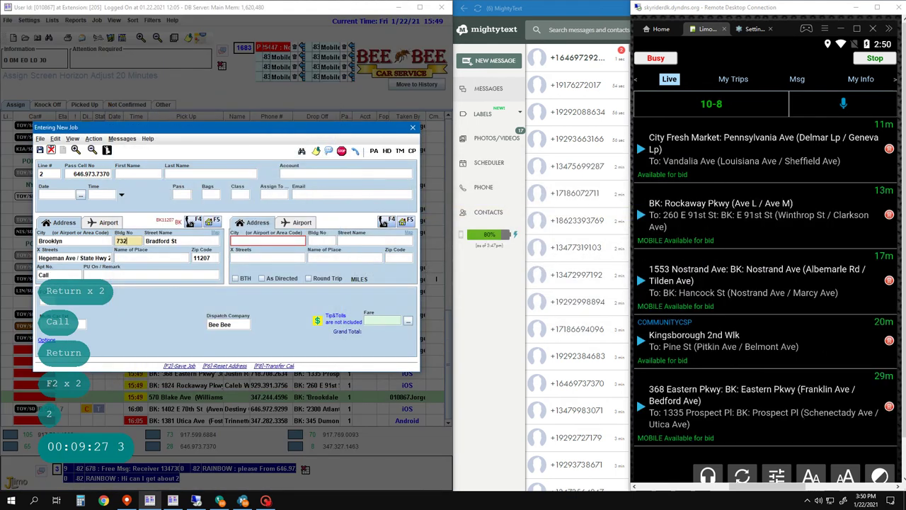
# - Replace the pickup with CTown Supermarkets, 2115 Pitkin Ave, found by searching 'ctown 11207'
pyautogui.press('Return')
pyautogui.press('Return')
pyautogui.press('Return')
pyautogui.hotkey('ctrl', 'Delete')
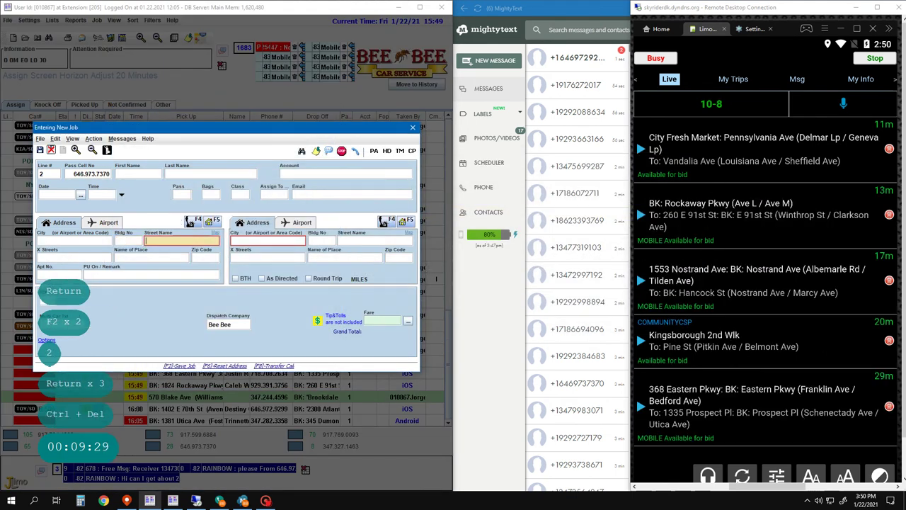
pyautogui.press('Return')
pyautogui.write('ctopew')
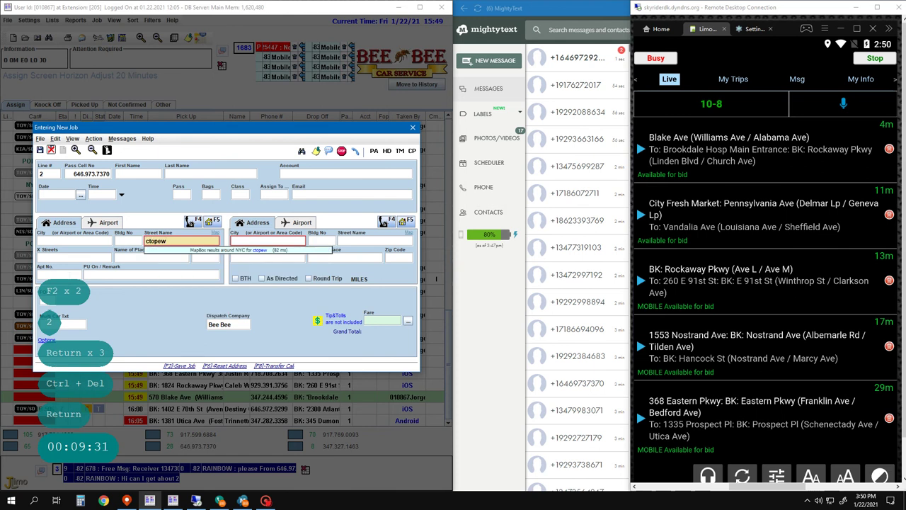
pyautogui.press('BackSpace')
pyautogui.press('BackSpace')
pyautogui.press('BackSpace')
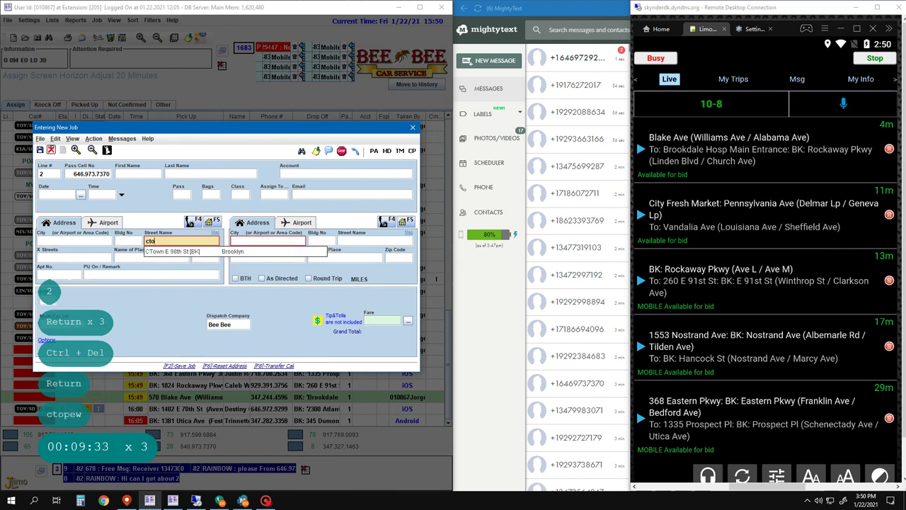
pyautogui.write('wn')
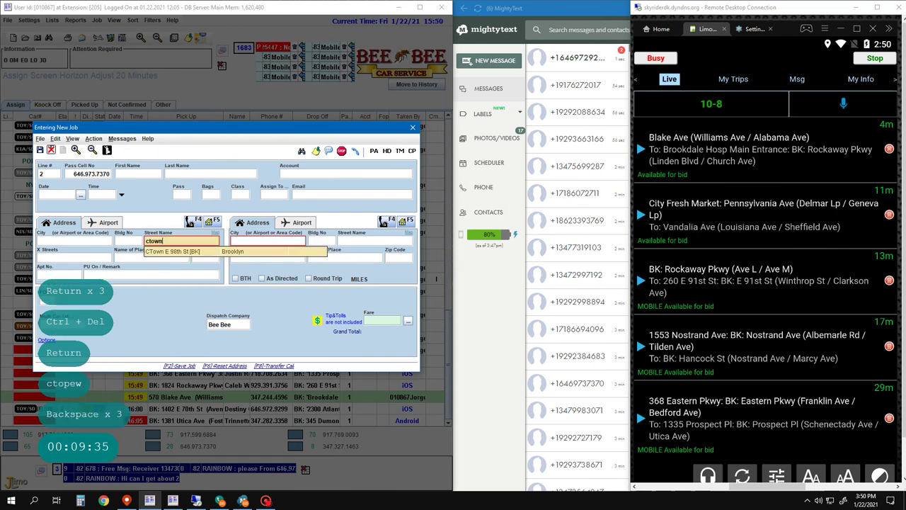
pyautogui.write(' 11212')
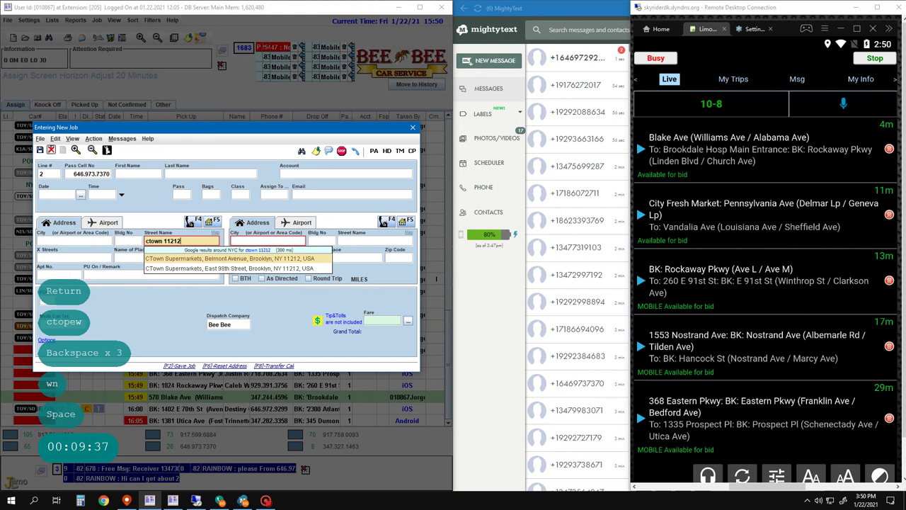
pyautogui.press('BackSpace')
pyautogui.press('BackSpace')
pyautogui.press('BackSpace')
pyautogui.press('BackSpace')
pyautogui.press('BackSpace')
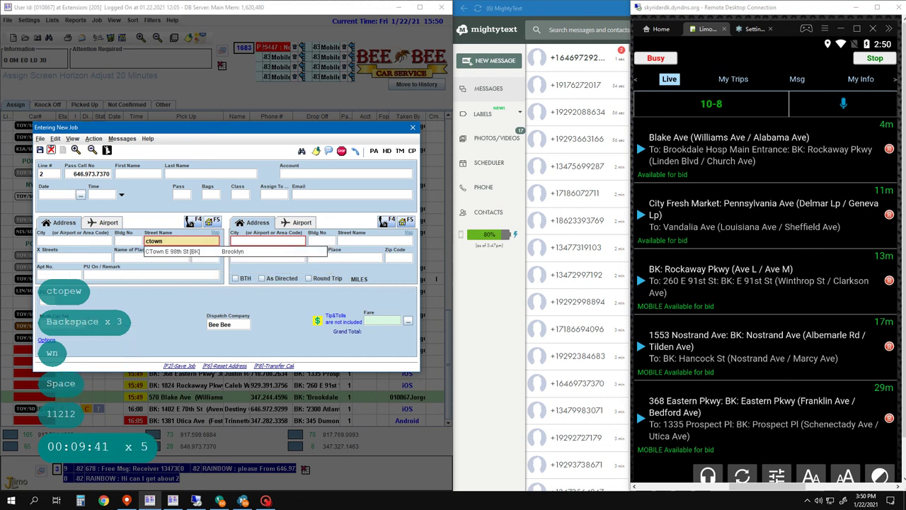
pyautogui.write('11207')
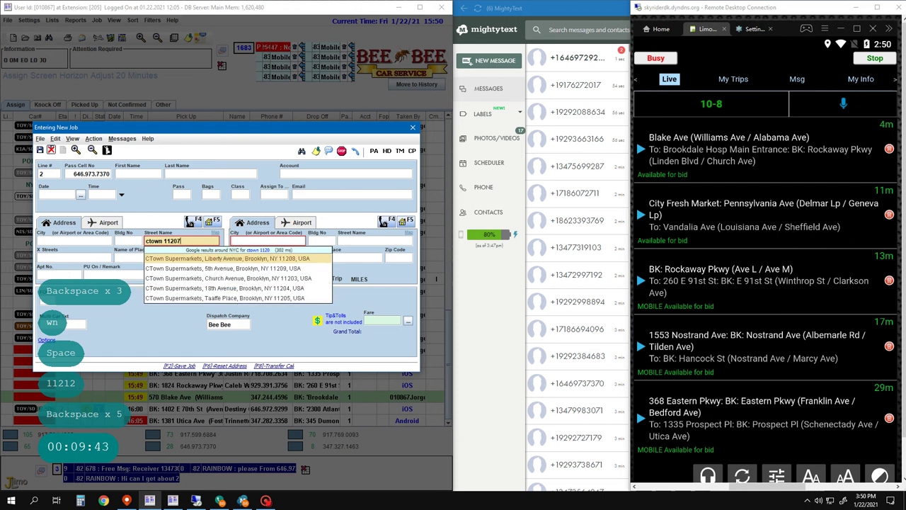
pyautogui.press('Down')
pyautogui.press('Down')
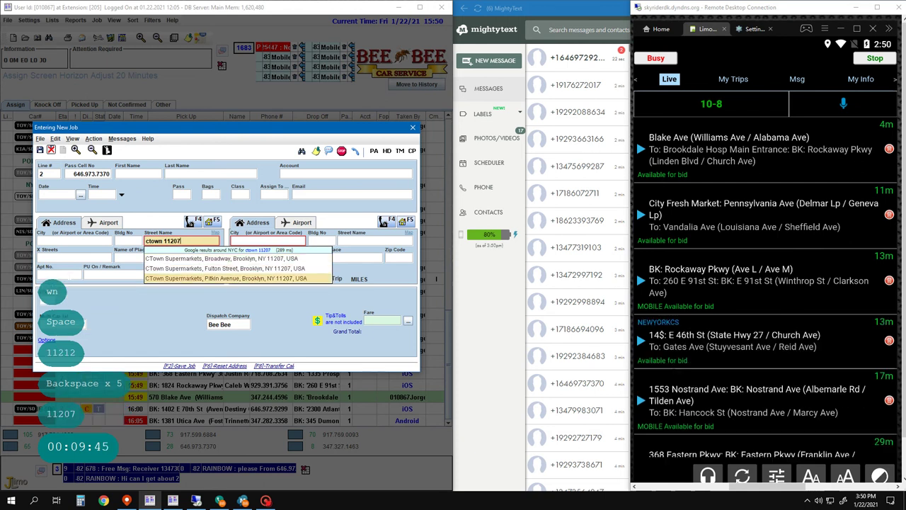
pyautogui.press('Return')
pyautogui.press('Left')
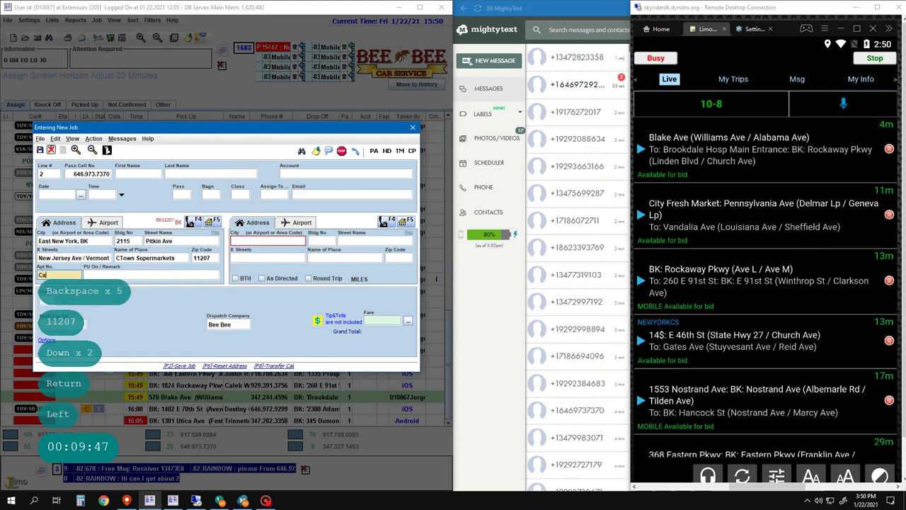
pyautogui.write('Call')
pyautogui.press('Return')
pyautogui.press('Return')
pyautogui.press('Down')
pyautogui.press('pagedown')
pyautogui.press('pagedown')
pyautogui.press('pagedown')
pyautogui.press('pagedown')
pyautogui.press('pagedown')
pyautogui.press('pagedown')
pyautogui.press('pagedown')
pyautogui.press('pagedown')
pyautogui.press('pagedown')
pyautogui.press('pagedown')
pyautogui.press('pagedown')
pyautogui.press('pagedown')
pyautogui.press('pagedown')
pyautogui.press('pagedown')
pyautogui.press('pagedown')
pyautogui.press('pagedown')
pyautogui.press('pagedown')
pyautogui.press('pagedown')
pyautogui.press('pagedown')
pyautogui.press('pagedown')
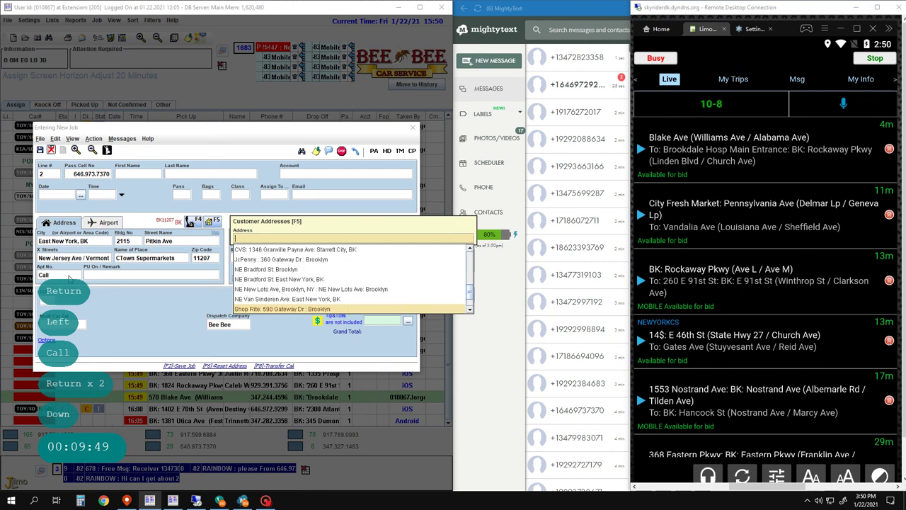
pyautogui.press('Up')
pyautogui.press('Up')
pyautogui.press('Up')
pyautogui.press('Up')
pyautogui.press('Up')
pyautogui.press('Up')
pyautogui.press('Up')
pyautogui.press('Up')
pyautogui.press('Up')
pyautogui.press('Up')
pyautogui.press('Up')
pyautogui.press('Up')
pyautogui.press('Up')
pyautogui.press('Up')
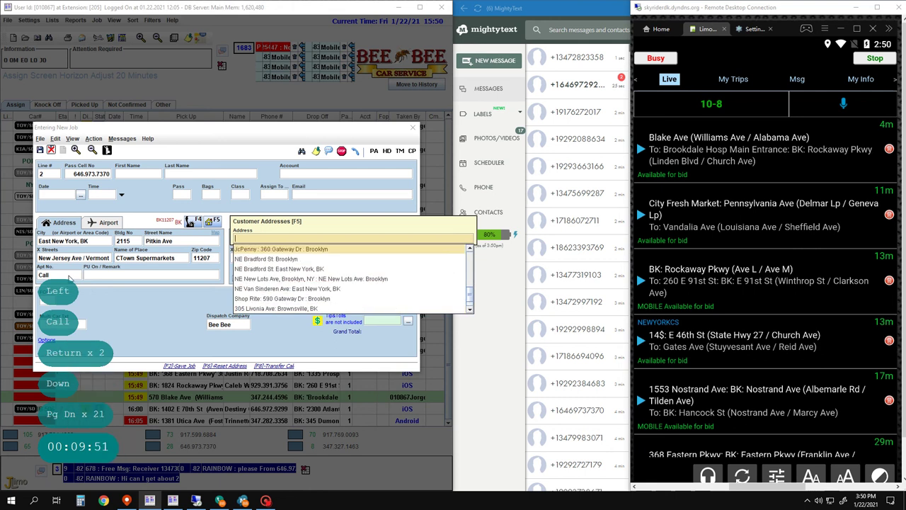
pyautogui.press('Down')
pyautogui.press('Down')
pyautogui.press('Down')
pyautogui.press('Return')
pyautogui.press('Return')
pyautogui.press('Return')
pyautogui.press('Return')
pyautogui.press('Return')
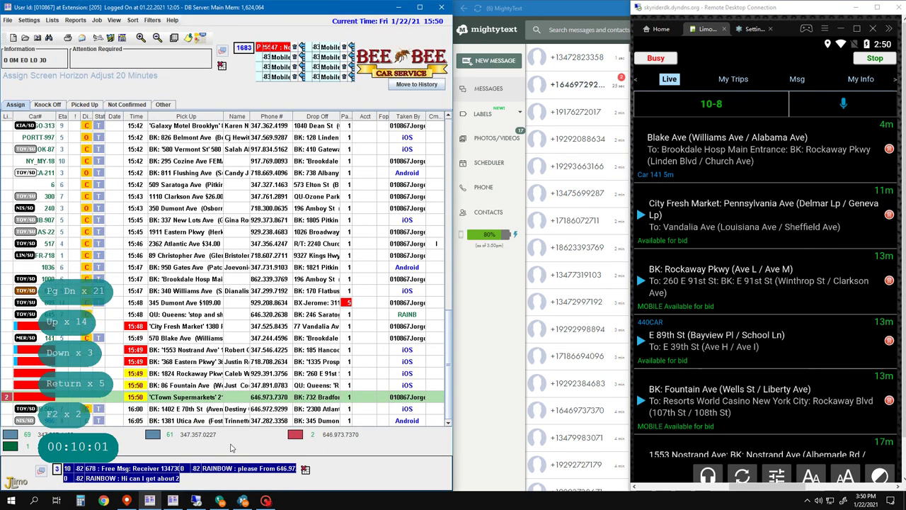
# - Start a new job picking up at Kings Plaza Shopping Center, with 'Call' noted
pyautogui.press('F2')
pyautogui.press('F2')
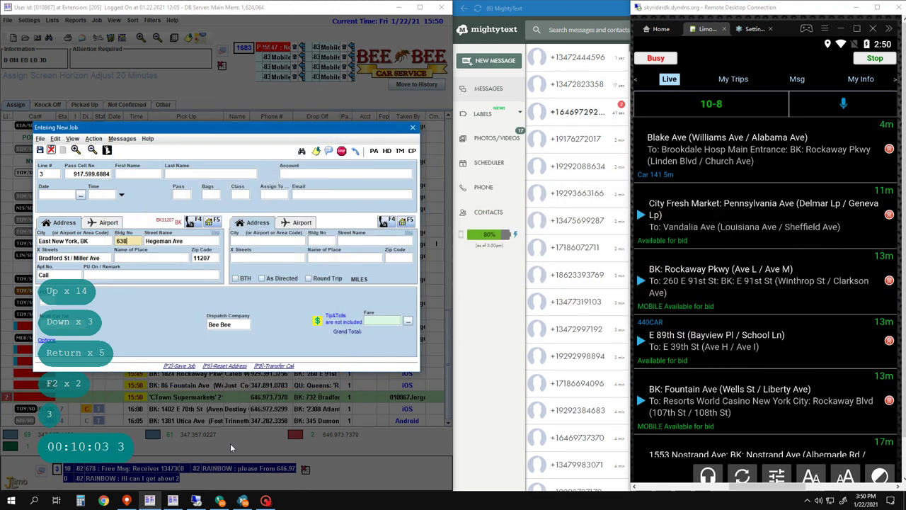
pyautogui.press('Return')
pyautogui.press('Return')
pyautogui.press('Return')
pyautogui.hotkey('ctrl', 'Delete')
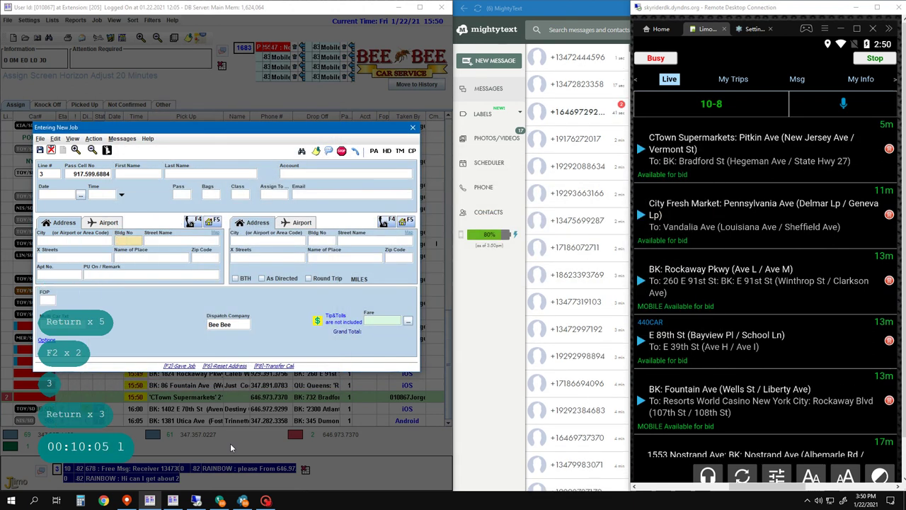
pyautogui.press('Right')
pyautogui.write('king')
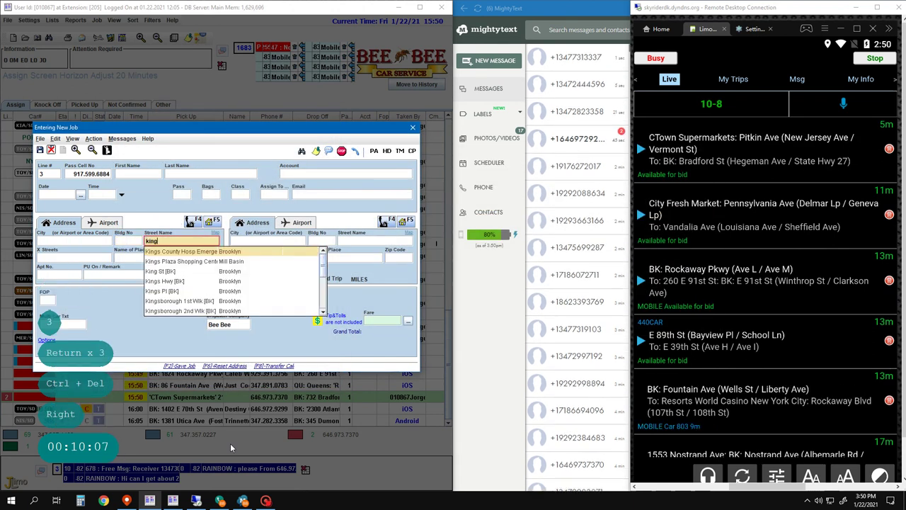
pyautogui.write('s p')
pyautogui.press('Return')
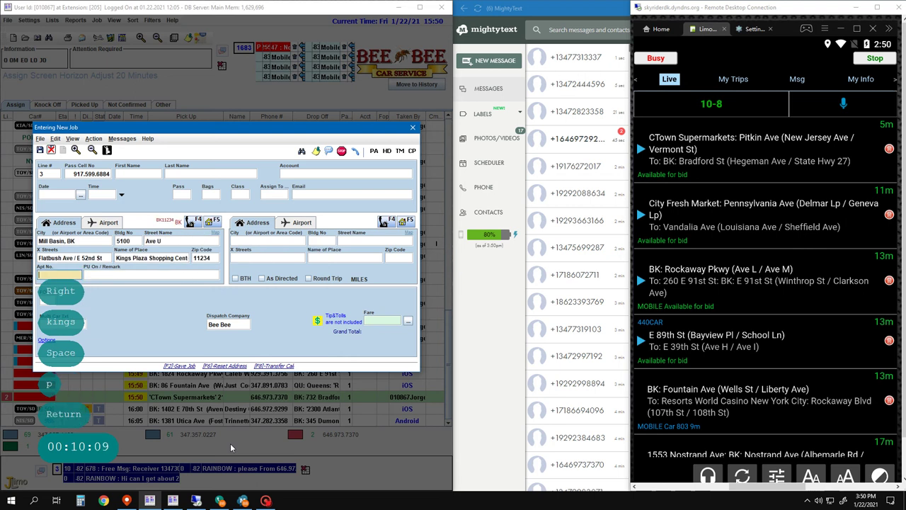
pyautogui.press('Left')
pyautogui.write('Call')
pyautogui.press('Return')
pyautogui.press('Return')
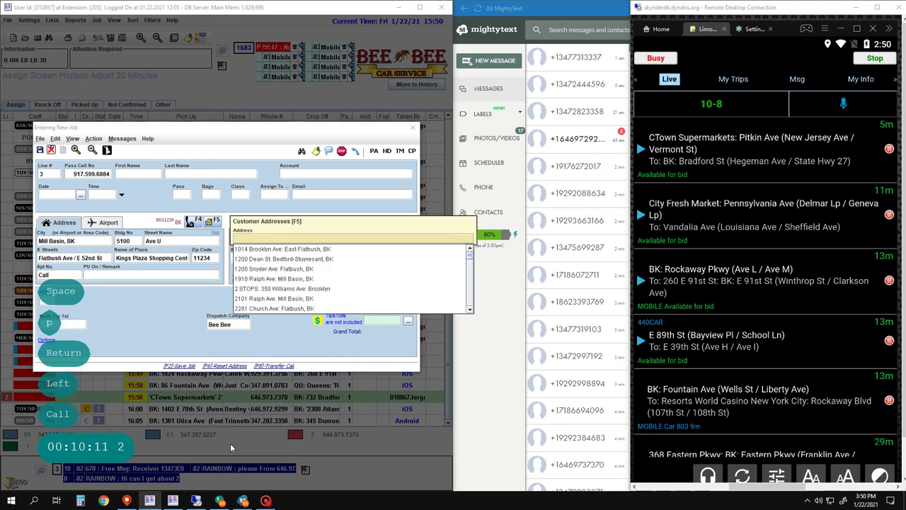
pyautogui.write('638')
pyautogui.press('Down')
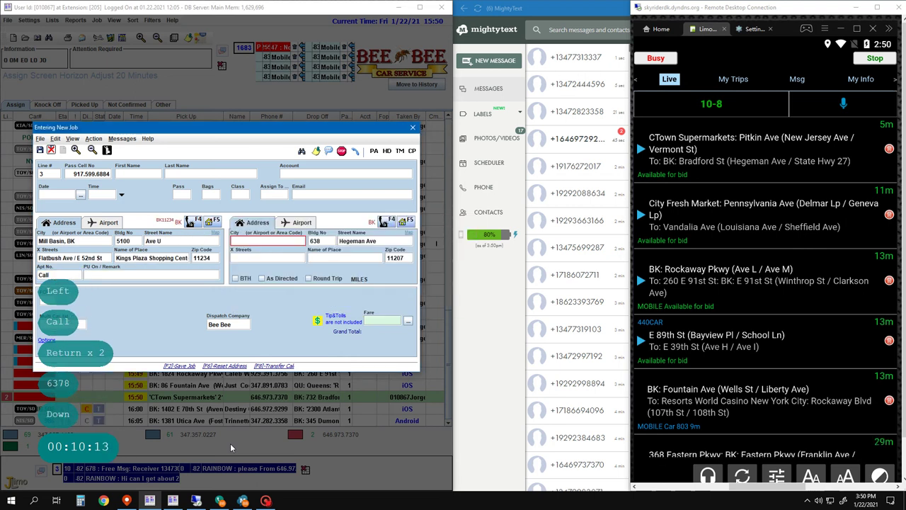
pyautogui.press('Return')
pyautogui.press('Return')
pyautogui.press('Return')
pyautogui.press('Return')
pyautogui.press('Return')
pyautogui.press('Return')
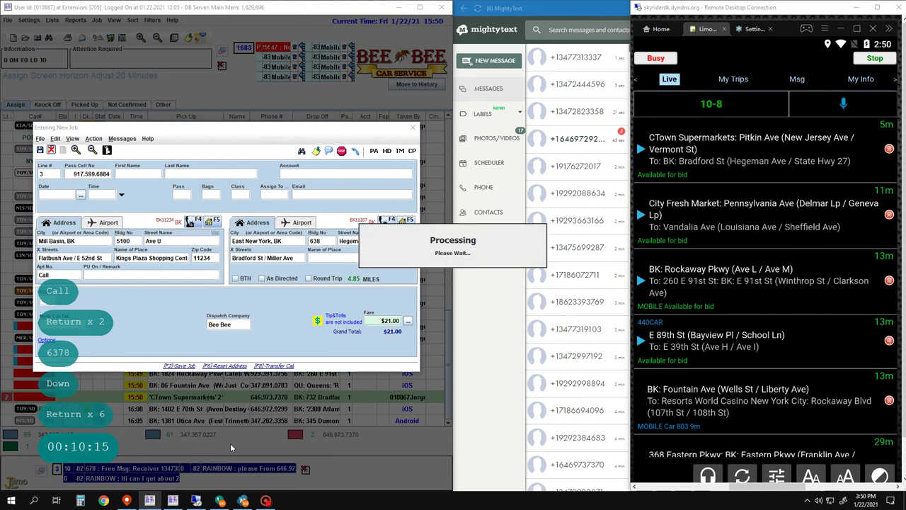
# - Start a line 4 job and clear its prefilled pickup address
pyautogui.press('F2')
pyautogui.press('F2')
pyautogui.write('4')
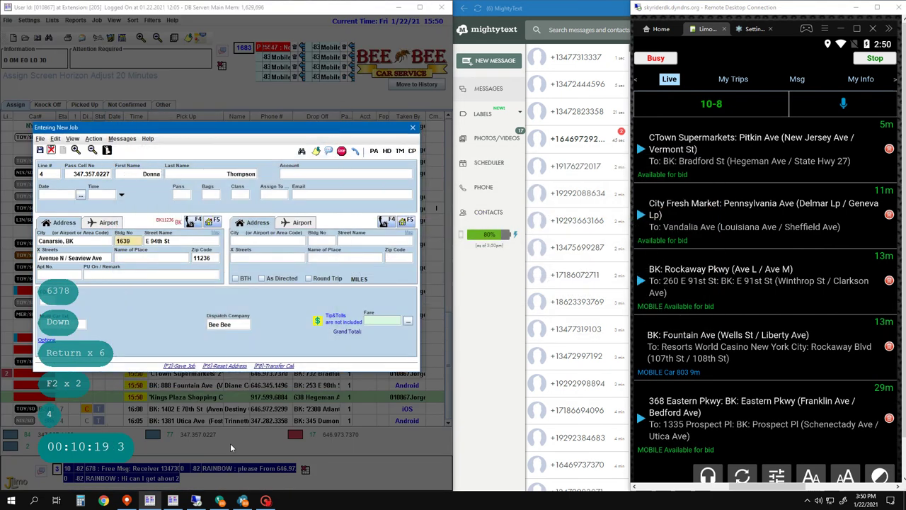
pyautogui.press('Return')
pyautogui.press('Return')
pyautogui.press('Return')
pyautogui.hotkey('ctrl', 'Delete')
pyautogui.write('1207')
pyautogui.press('Return')
pyautogui.press('Return')
pyautogui.press('Return')
pyautogui.press('Return')
pyautogui.press('Return')
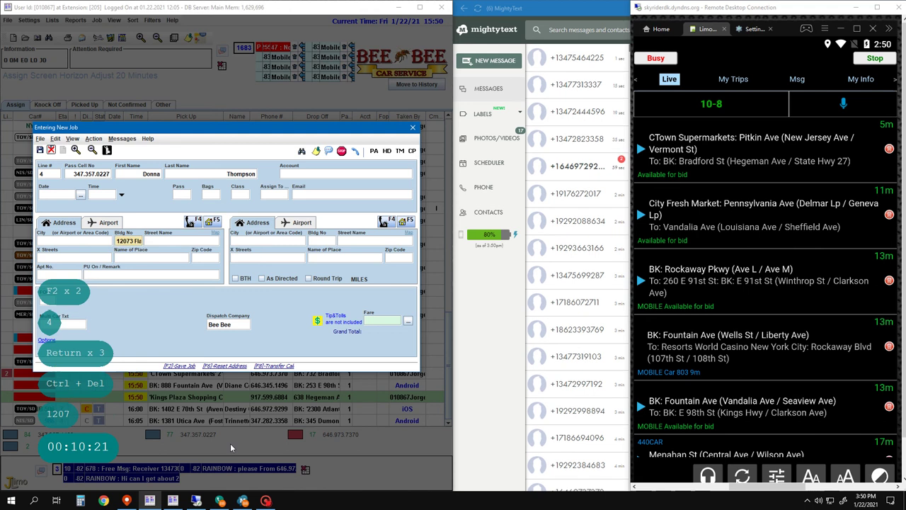
pyautogui.write('Cal')
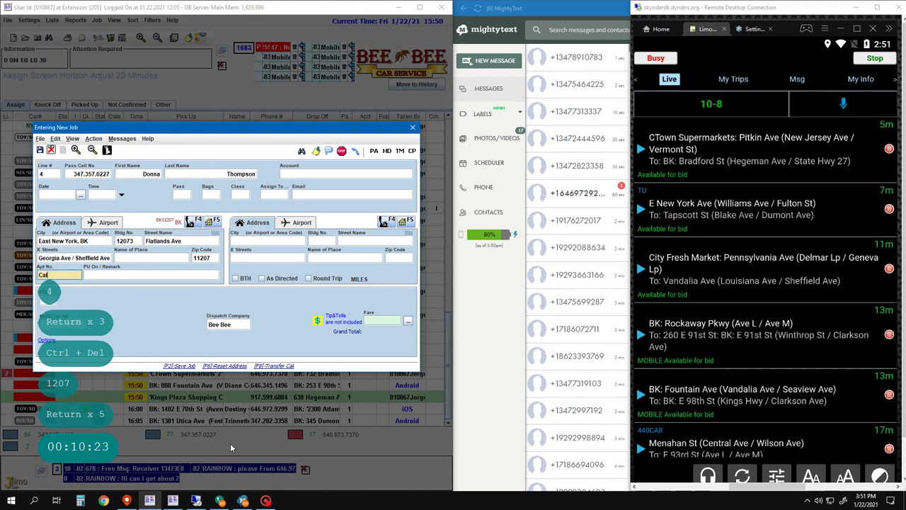
pyautogui.write('l')
pyautogui.press('Return')
pyautogui.press('super+v')
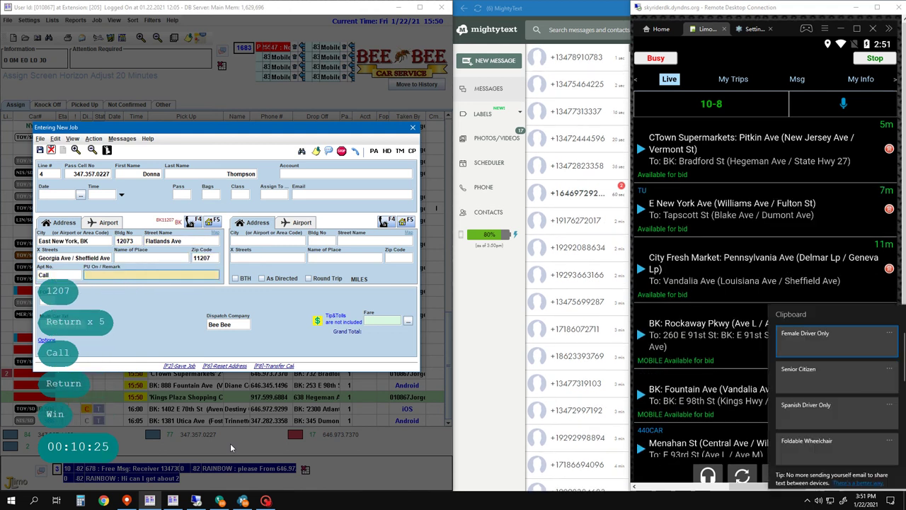
pyautogui.press('Down')
pyautogui.press('Return')
# - Quit the unfinished job without dispatching and bring up the Job Filter search
pyautogui.hotkey('ctrl', 'v')
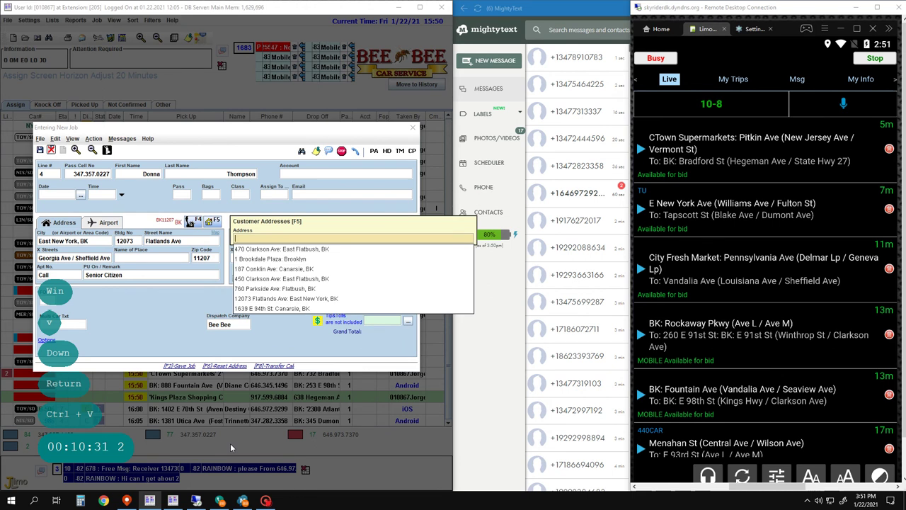
pyautogui.press('Return')
pyautogui.press('Return')
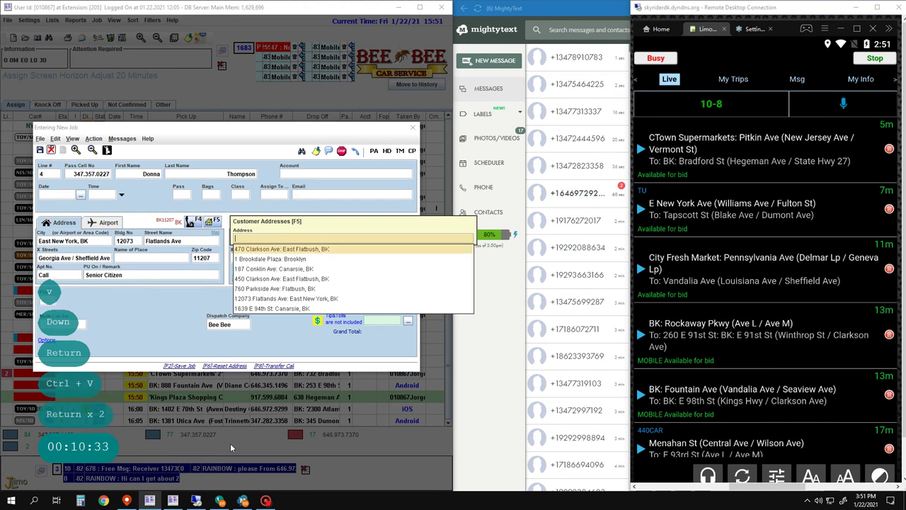
pyautogui.press('6')
pyautogui.press('Escape')
pyautogui.press('Down')
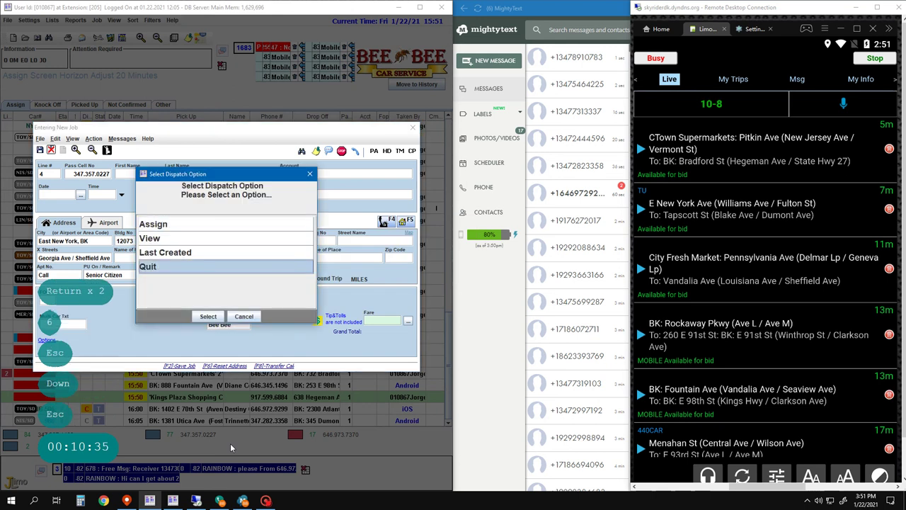
pyautogui.press('Escape')
pyautogui.press('Down')
pyautogui.press('Down')
pyautogui.press('Down')
pyautogui.press('Return')
# - Filter pickups by '12' and change the 14:30 Flatlands Ave job's pickup time to 15:45
pyautogui.write('12073')
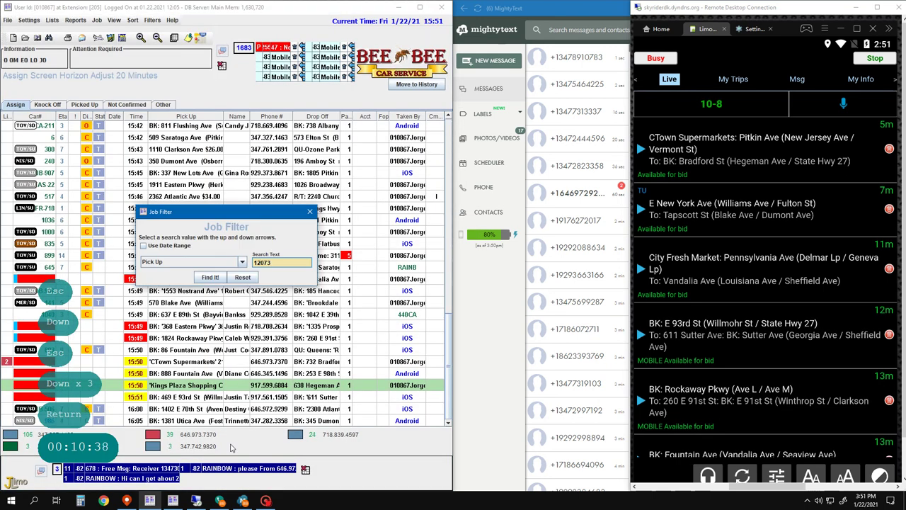
pyautogui.press('Return')
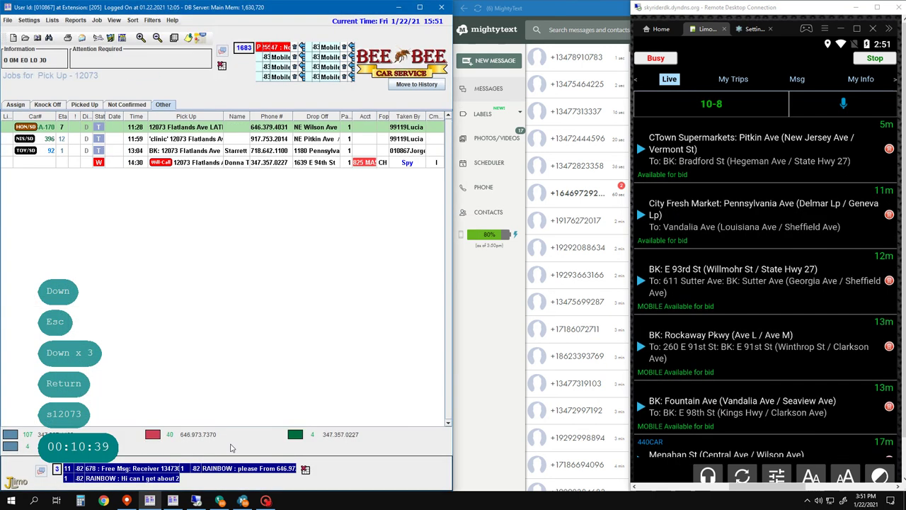
pyautogui.press('Down')
pyautogui.press('Down')
pyautogui.press('Down')
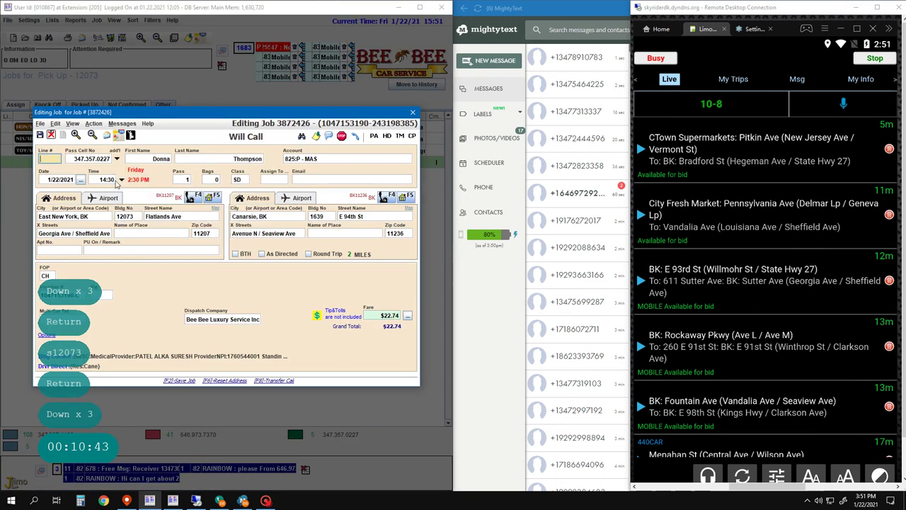
pyautogui.click(106, 179)
pyautogui.press('BackSpace')
pyautogui.press('BackSpace')
pyautogui.press('BackSpace')
pyautogui.press('BackSpace')
pyautogui.press('BackSpace')
pyautogui.press('BackSpace')
pyautogui.press('BackSpace')
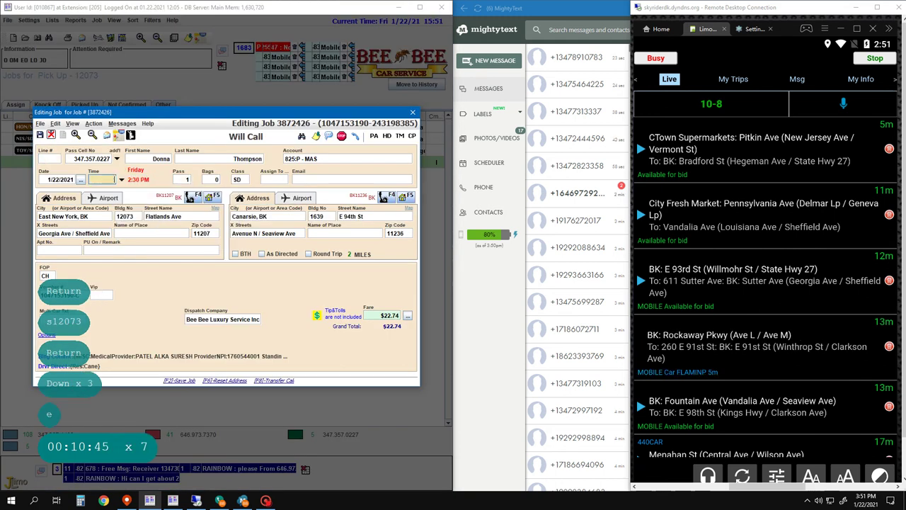
pyautogui.write('15:')
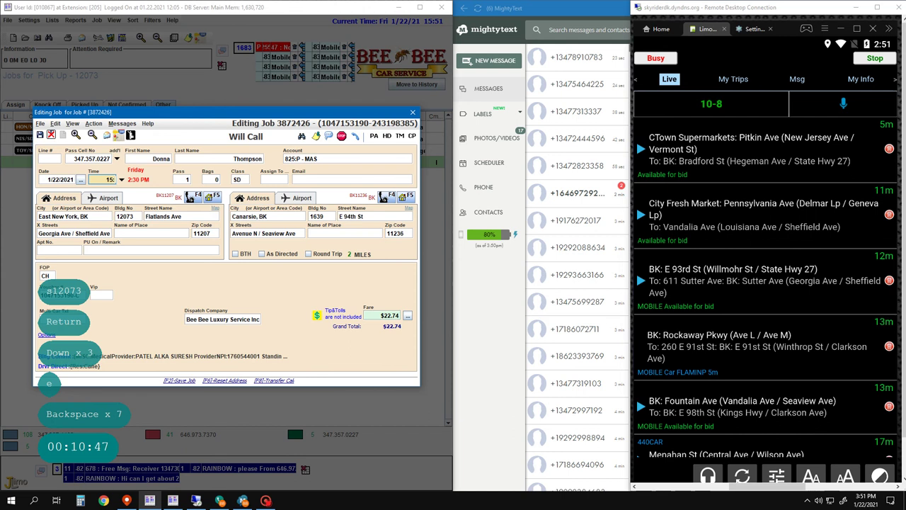
pyautogui.write('45')
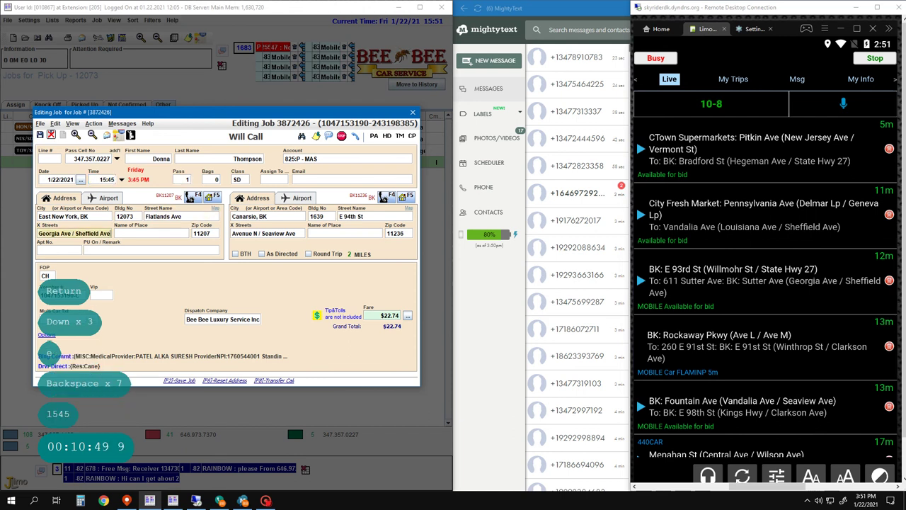
pyautogui.press('Return')
pyautogui.press('Return')
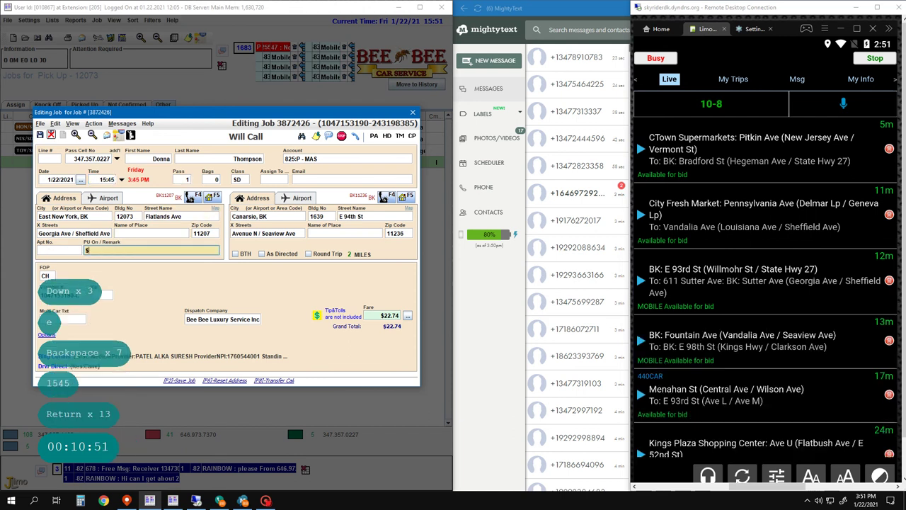
# - Set the pickup remark to '$20.00 Voucher', save the job and refresh the job list
pyautogui.write('$20.00 Vou')
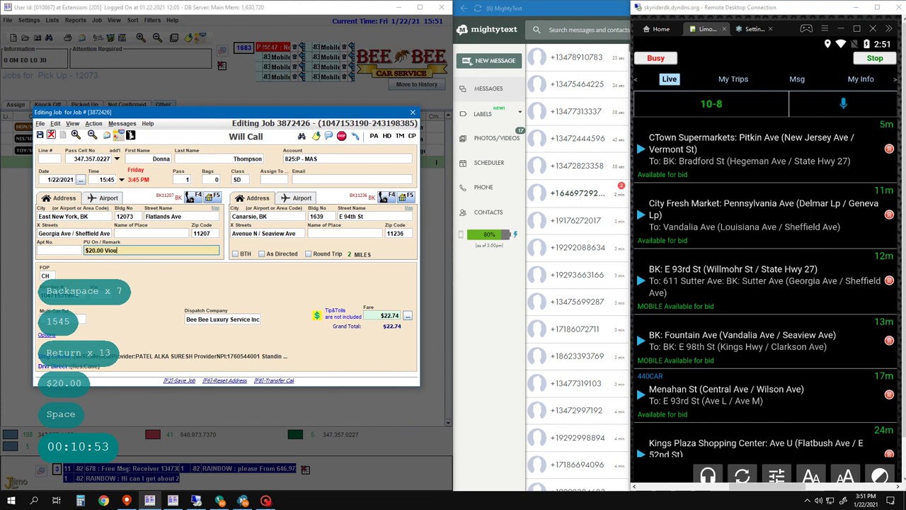
pyautogui.write('iou')
pyautogui.press('BackSpace')
pyautogui.press('BackSpace')
pyautogui.press('BackSpace')
pyautogui.press('BackSpace')
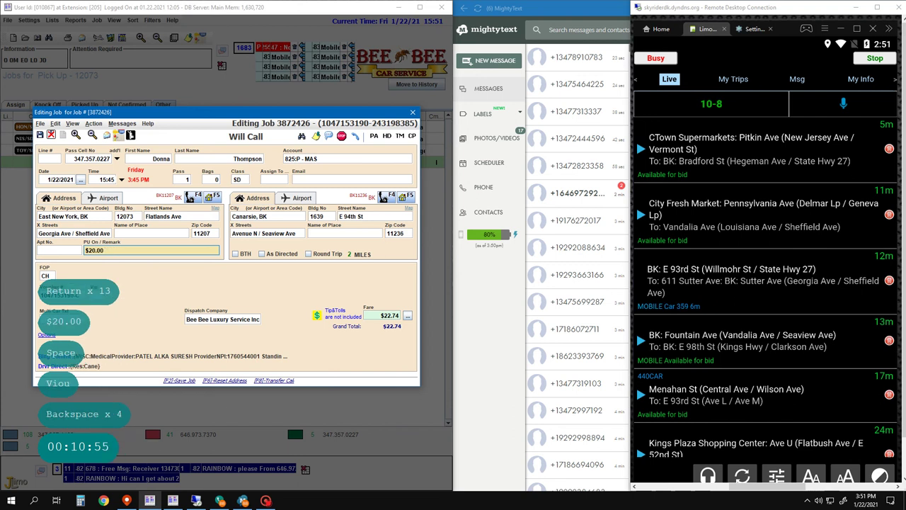
pyautogui.press('super+v')
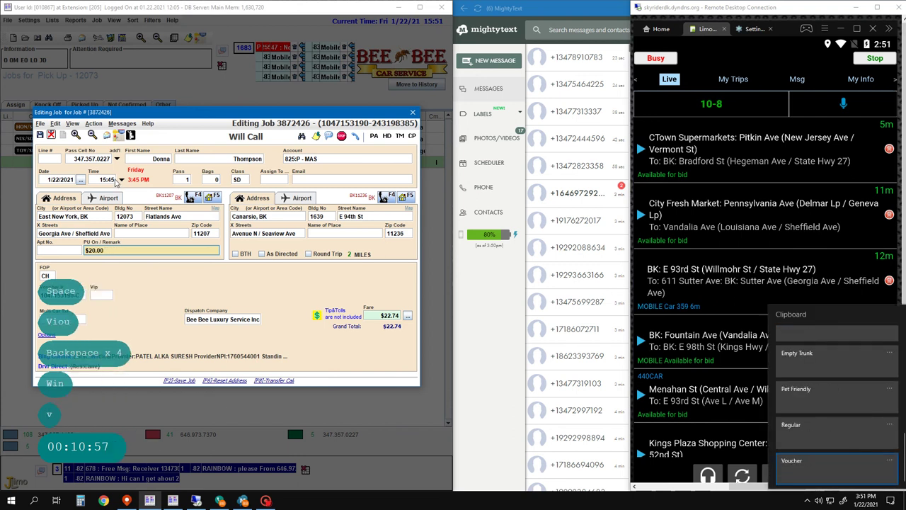
pyautogui.press('Return')
pyautogui.write('Voucher')
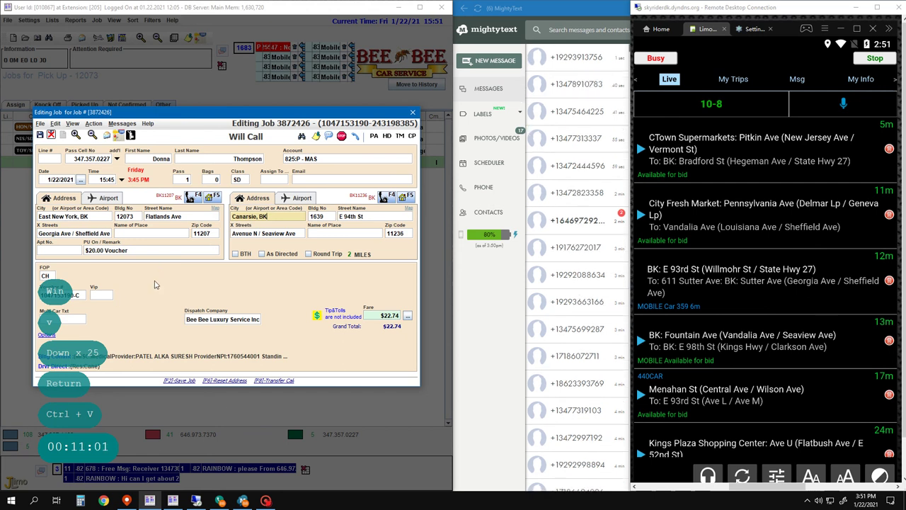
pyautogui.press('Return')
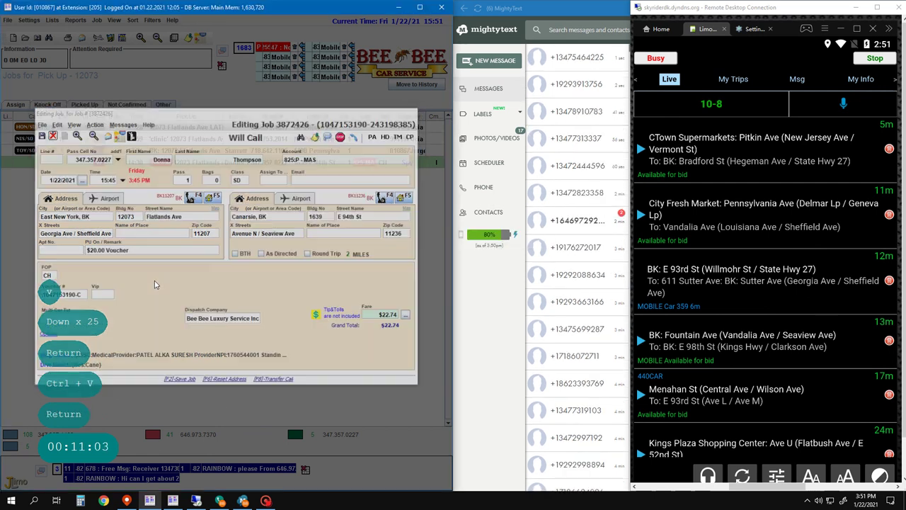
pyautogui.click(156, 336)
pyautogui.press('F2')
pyautogui.press('F2')
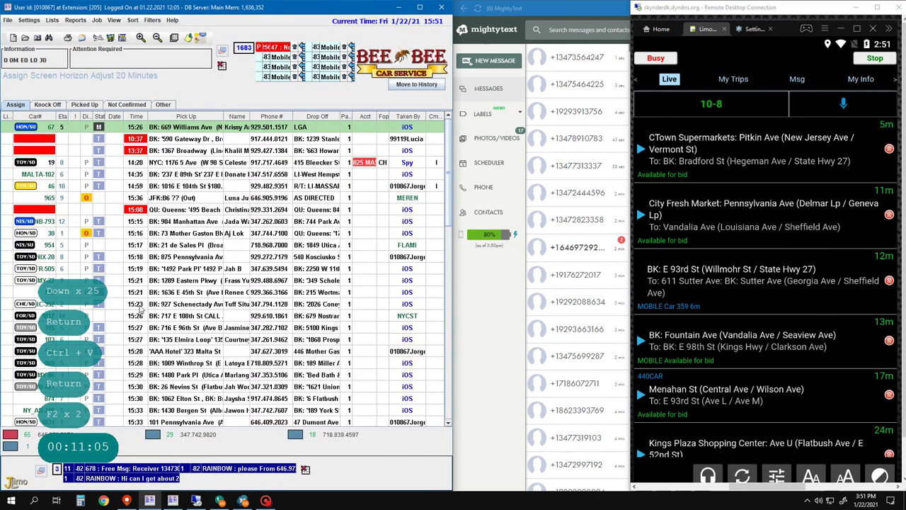
# - Start a new job for caller line 1, then quit it without dispatching
pyautogui.scroll(-5, 197, 384)
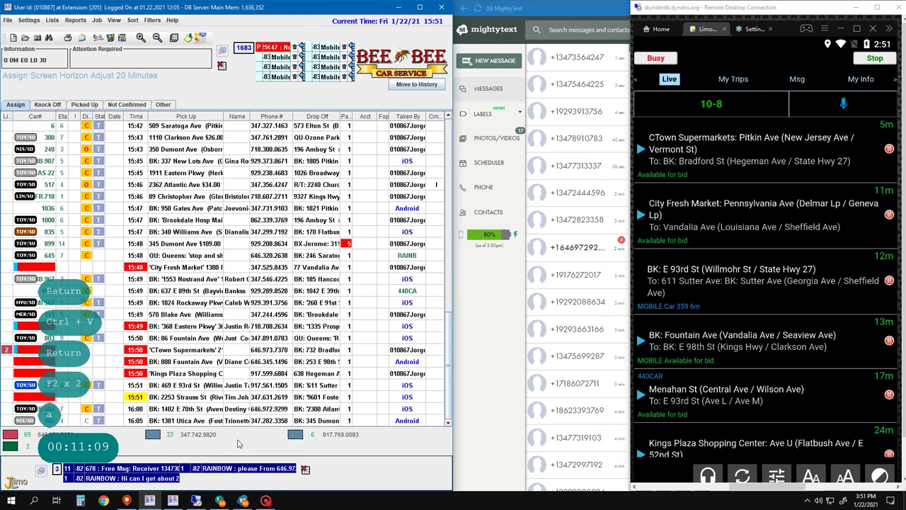
pyautogui.press('a')
pyautogui.press('1')
pyautogui.press('Return')
pyautogui.press('Return')
pyautogui.press('Return')
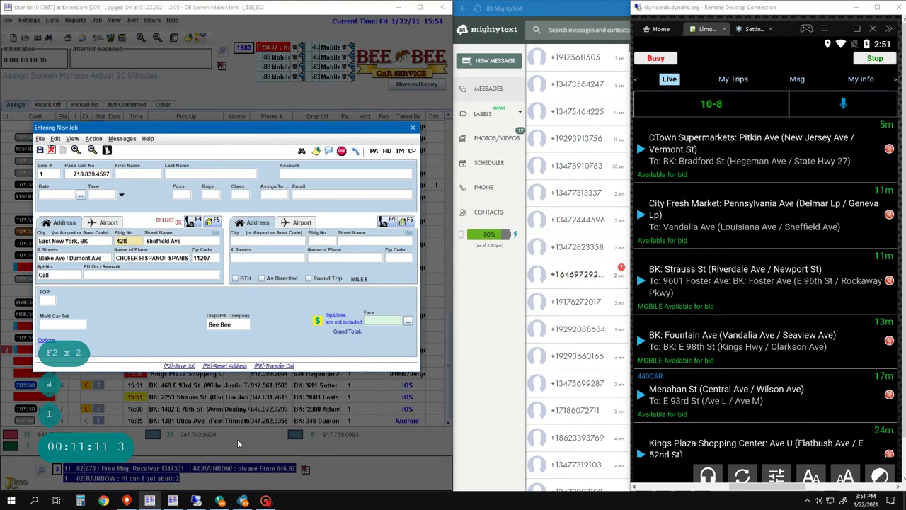
pyautogui.press('Escape')
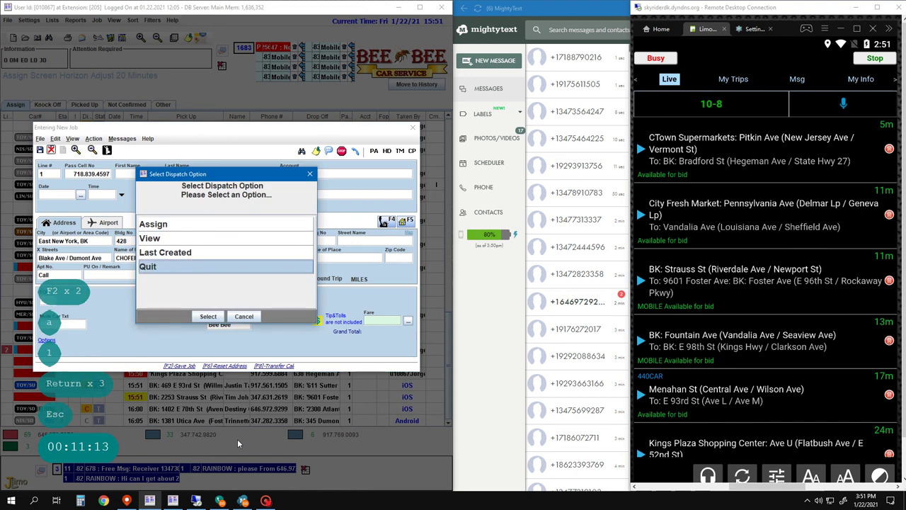
pyautogui.press('Down')
pyautogui.press('Down')
pyautogui.press('Down')
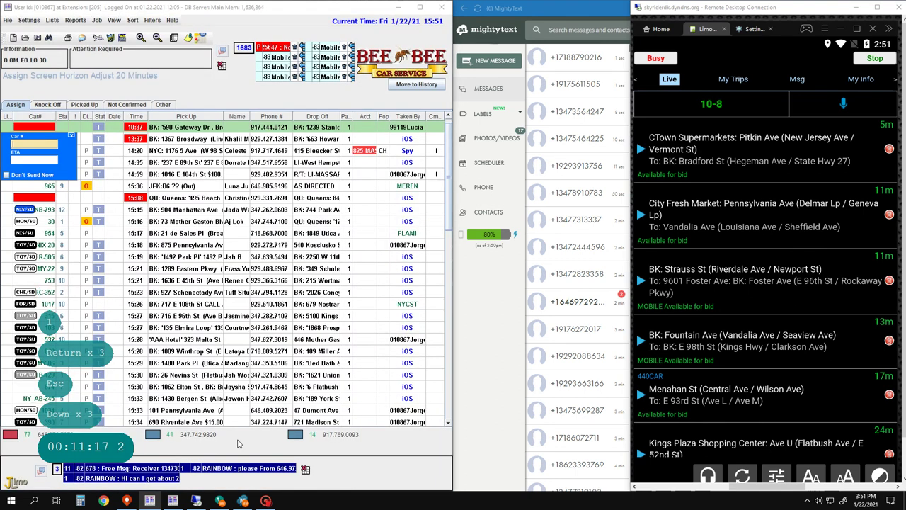
pyautogui.press('Return')
pyautogui.press('Return')
# - Filter the job list to pickups matching 1086
pyautogui.press('alt')
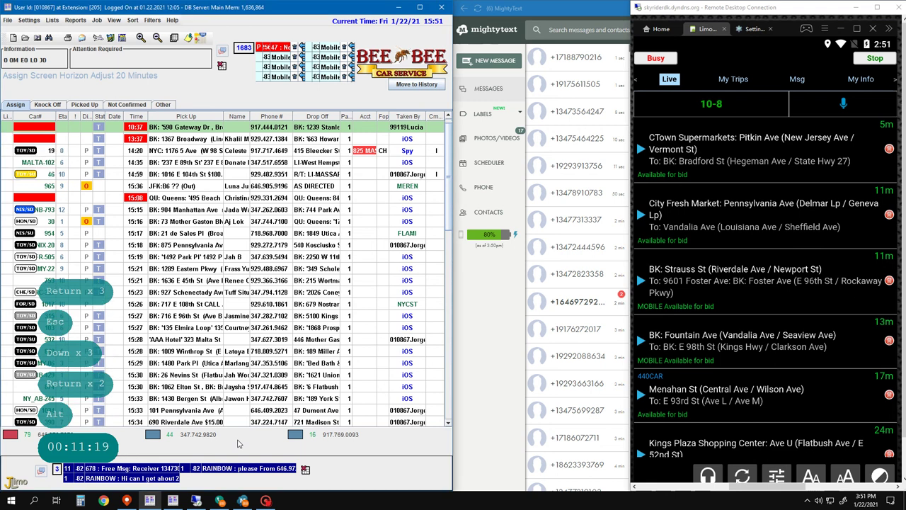
pyautogui.press('Escape')
pyautogui.write('1086')
pyautogui.press('Return')
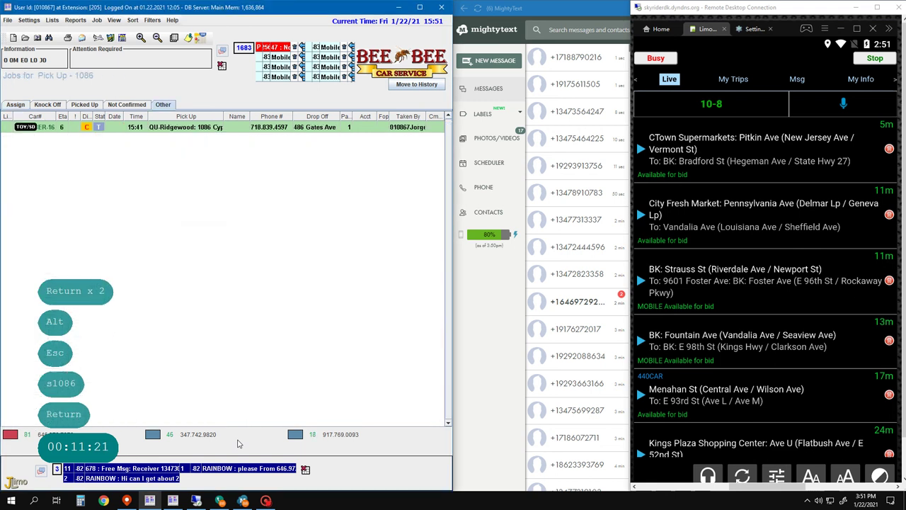
pyautogui.press('Down')
pyautogui.press('Up')
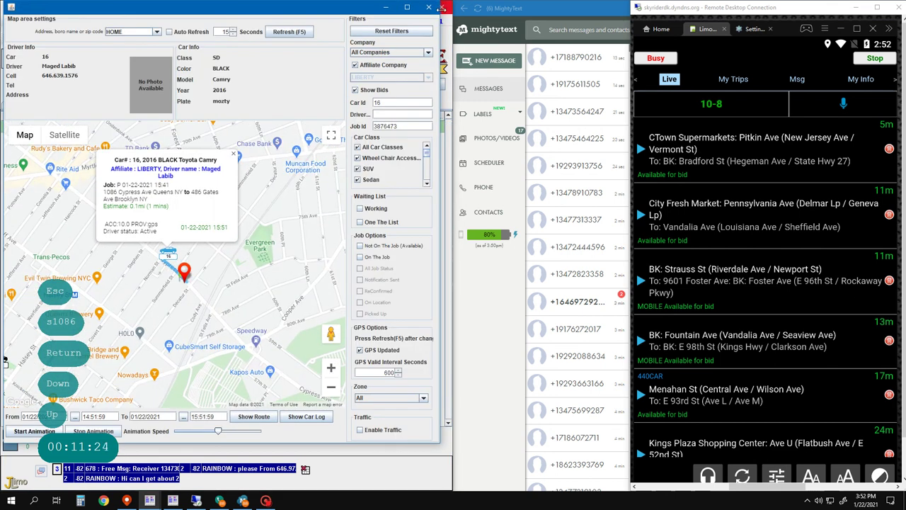
pyautogui.click(442, 7)
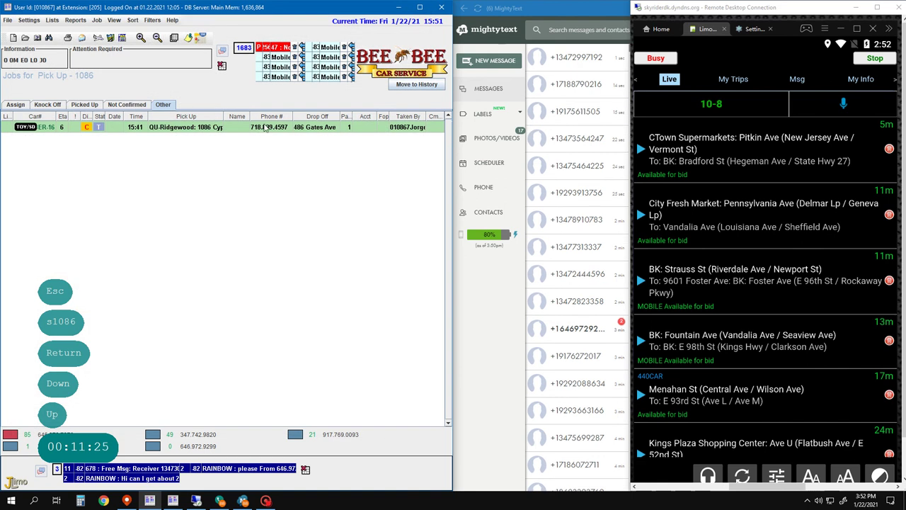
pyautogui.press('F9')
pyautogui.hotkey('alt', 'b')
pyautogui.press('Return')
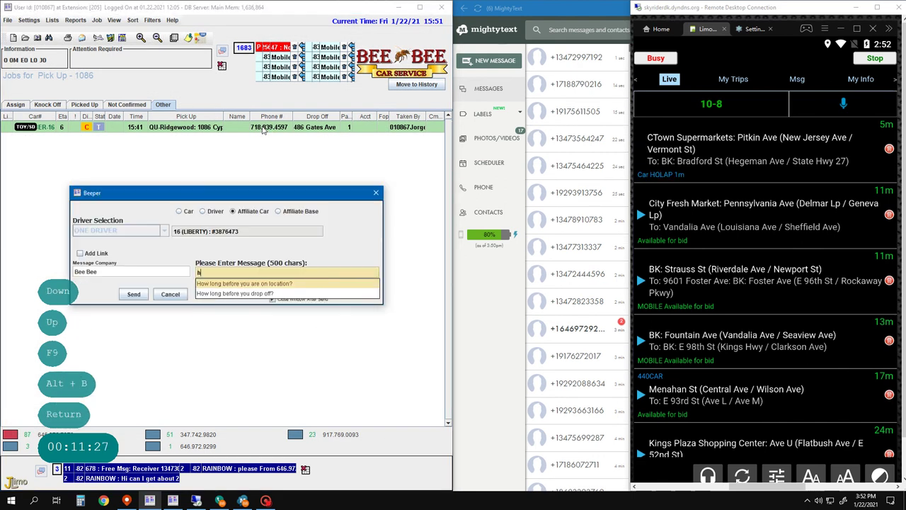
pyautogui.write('hurry please')
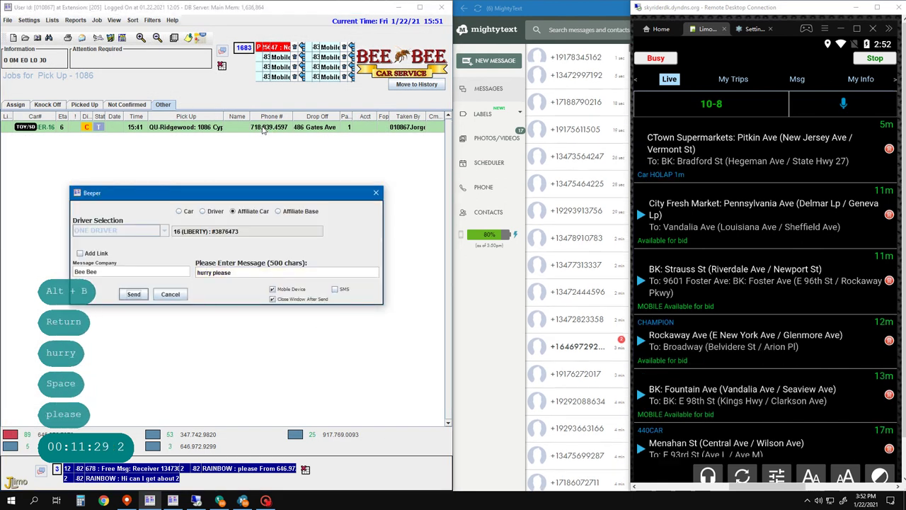
pyautogui.click(134, 294)
pyautogui.rightClick(262, 127)
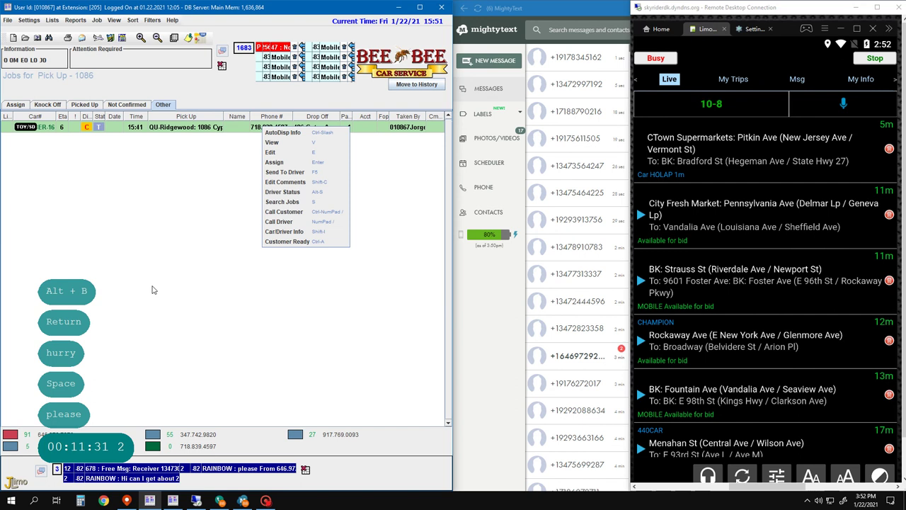
pyautogui.press('Return')
pyautogui.press('Return')
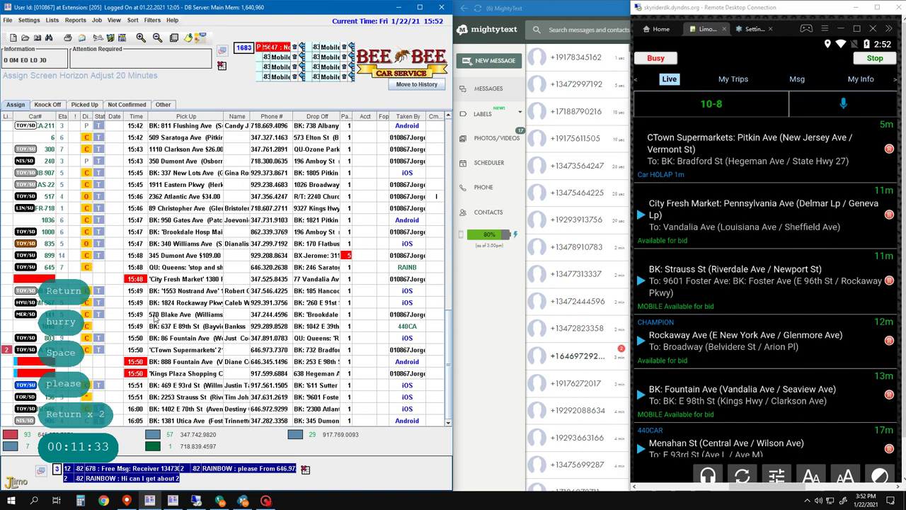
# - Start a new reservation with a1, then quit it without dispatching
pyautogui.write('a1')
pyautogui.press('Return')
pyautogui.press('Return')
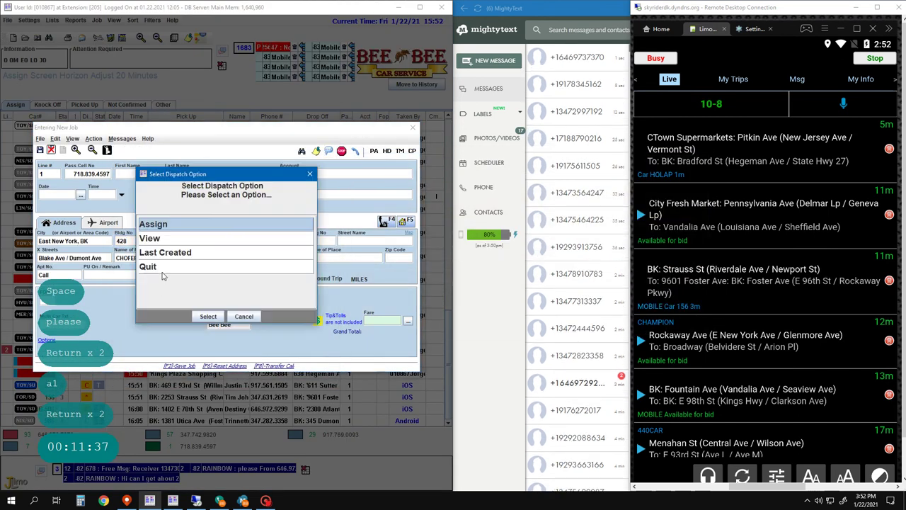
pyautogui.click(162, 268)
pyautogui.click(208, 317)
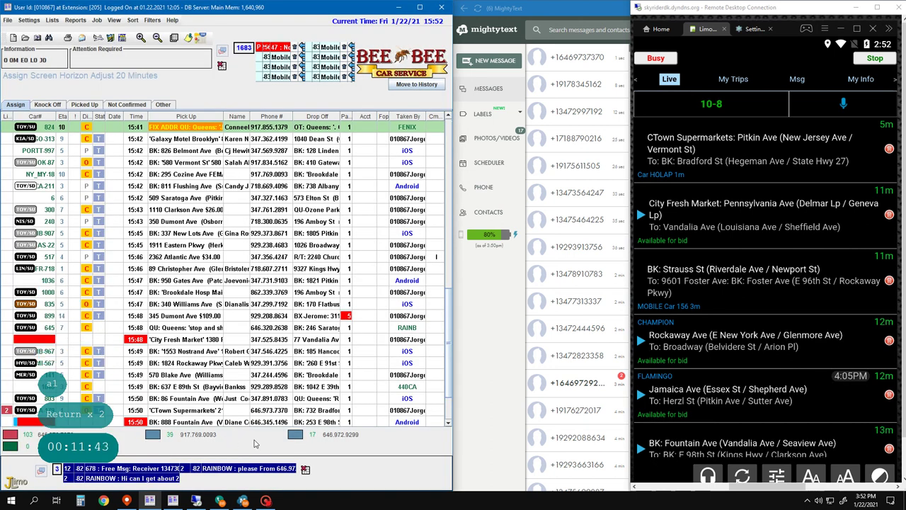
pyautogui.press('Escape')
pyautogui.press('Escape')
pyautogui.press('Escape')
pyautogui.press('Escape')
pyautogui.press('3')
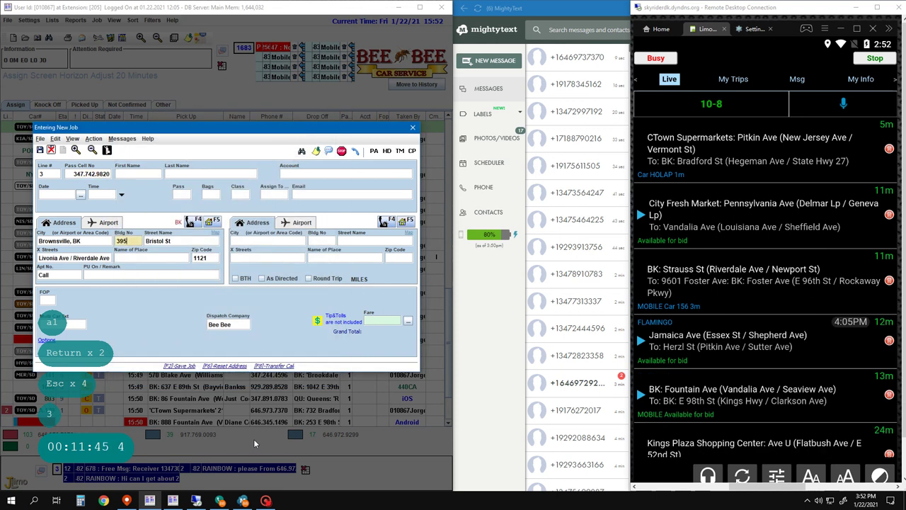
pyautogui.press('Return')
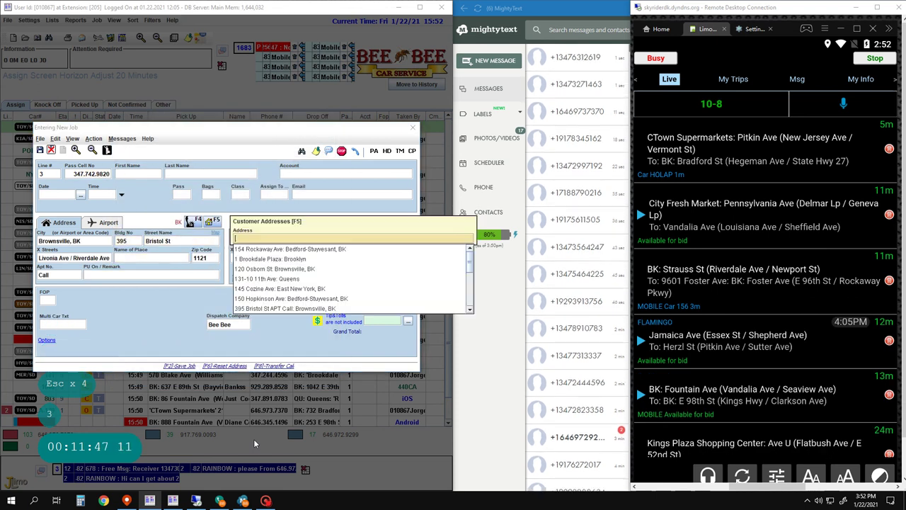
pyautogui.write('5')
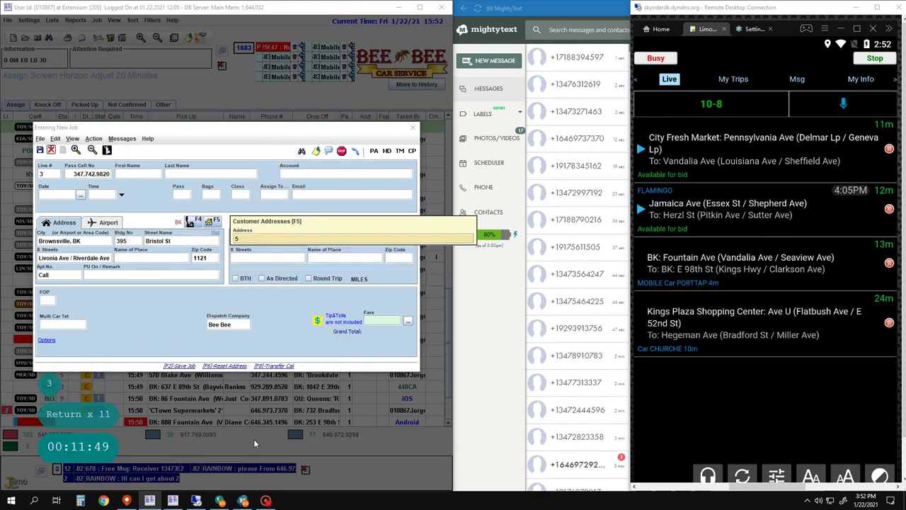
pyautogui.write('1')
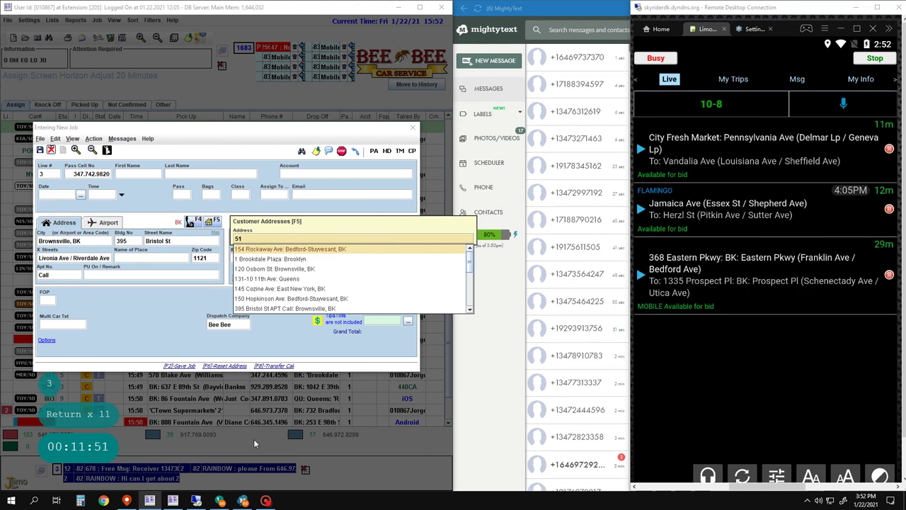
pyautogui.press('BackSpace')
pyautogui.press('BackSpace')
pyautogui.press('BackSpace')
pyautogui.press('Escape')
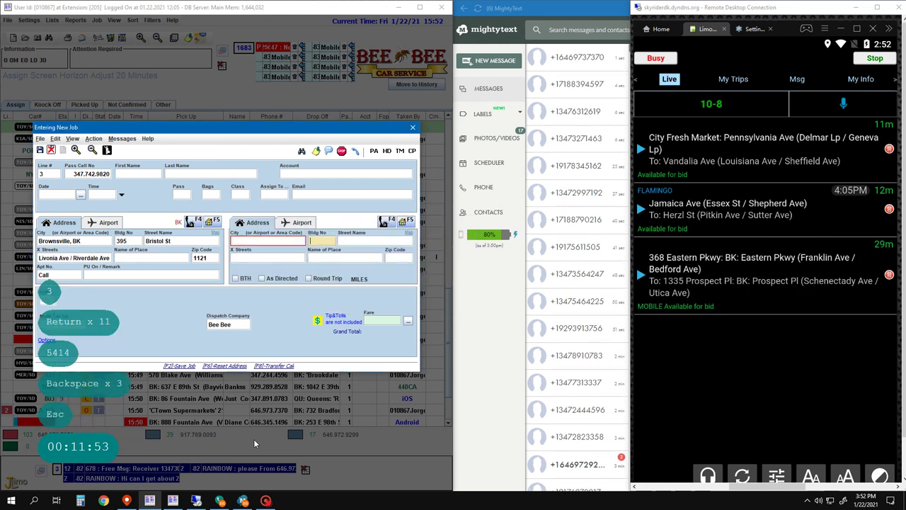
pyautogui.press('Return')
pyautogui.press('space')
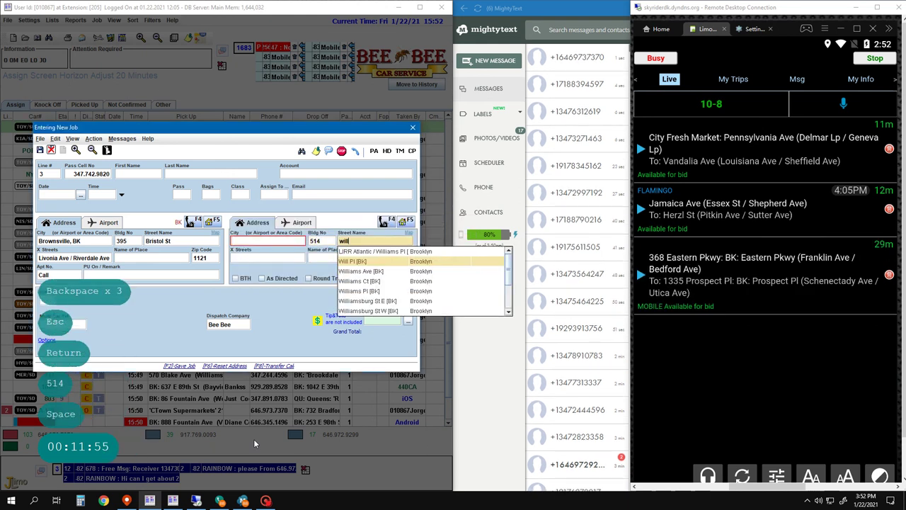
pyautogui.press('Return')
pyautogui.press('Return')
pyautogui.press('Return')
pyautogui.press('Return')
pyautogui.press('Return')
pyautogui.press('Return')
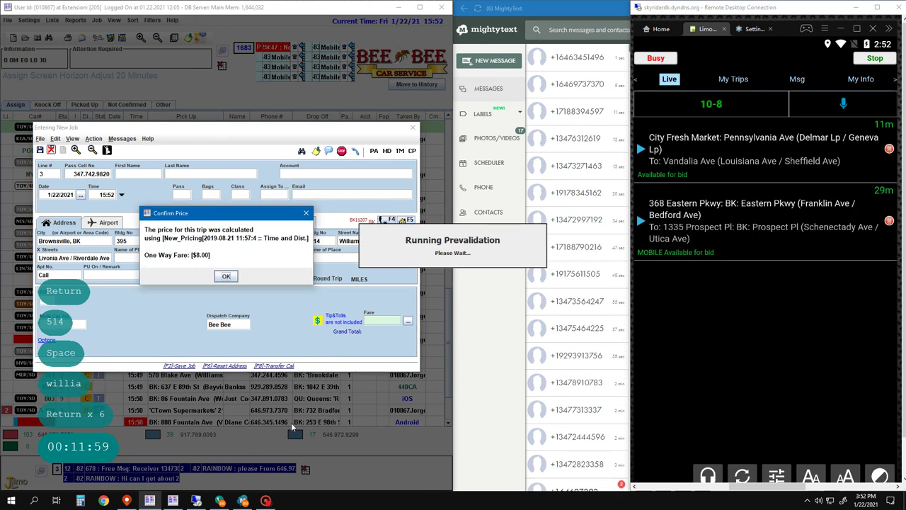
pyautogui.click(227, 276)
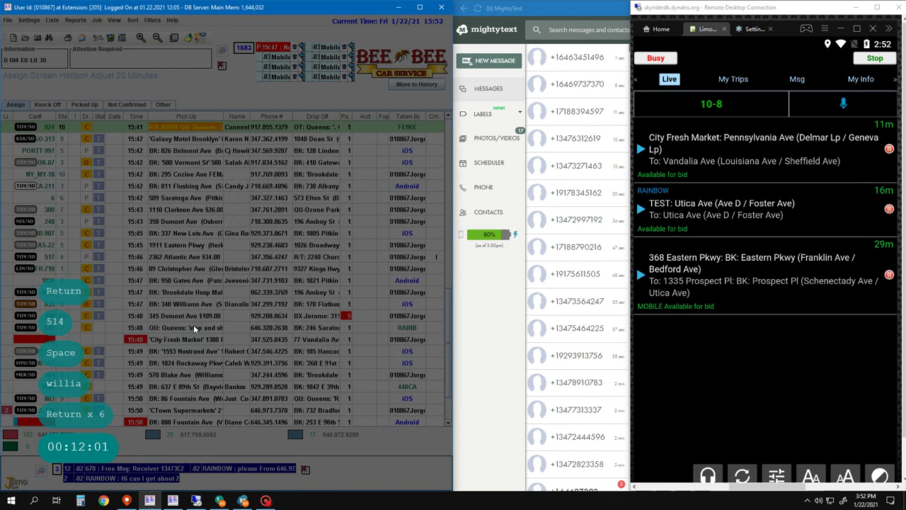
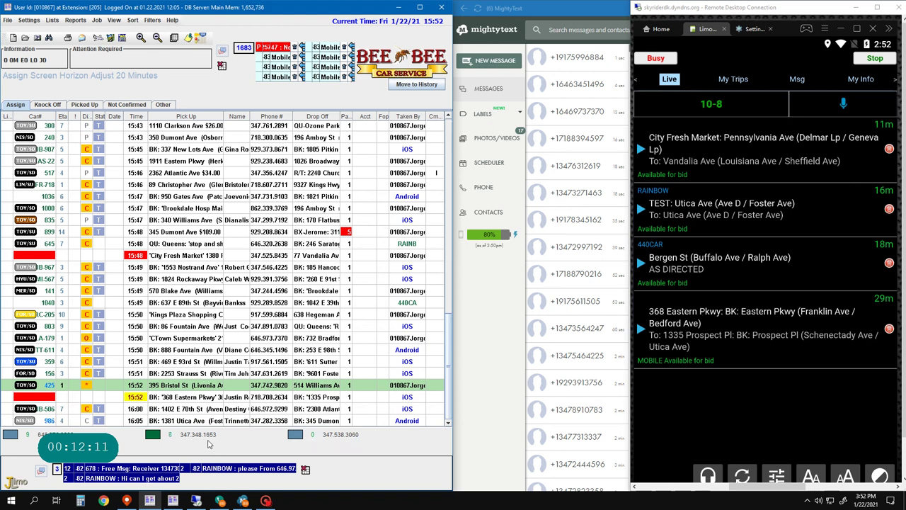
# - Start a new job for caller line 8, then abandon it without saving
pyautogui.press('8')
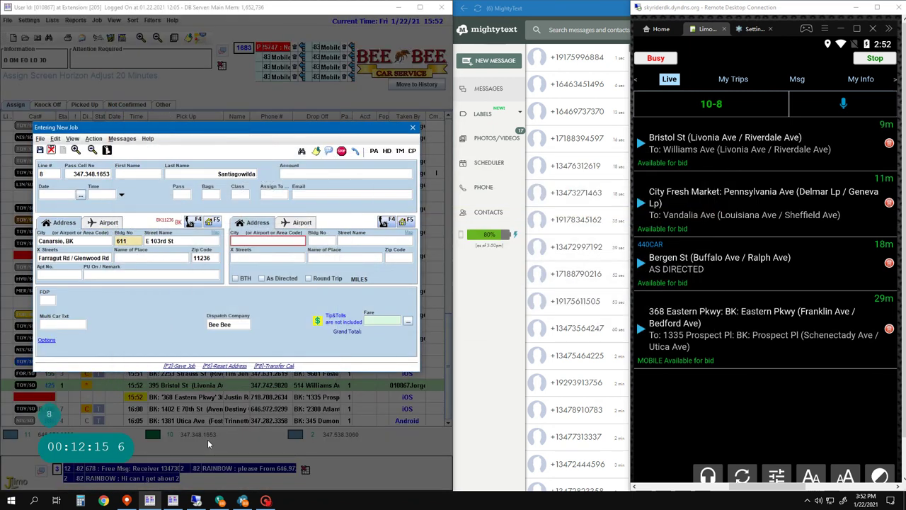
pyautogui.press('Return')
pyautogui.press('Return')
pyautogui.press('Return')
pyautogui.press('Return')
pyautogui.press('Return')
pyautogui.press('Return')
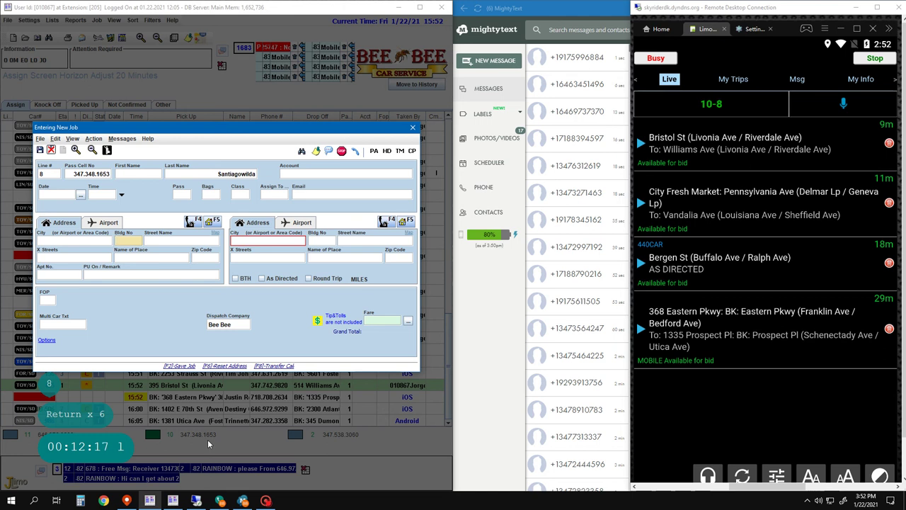
pyautogui.hotkey('ctrl', 'Delete')
pyautogui.press('Escape')
pyautogui.press('Down')
pyautogui.press('Down')
pyautogui.press('Down')
pyautogui.press('Down')
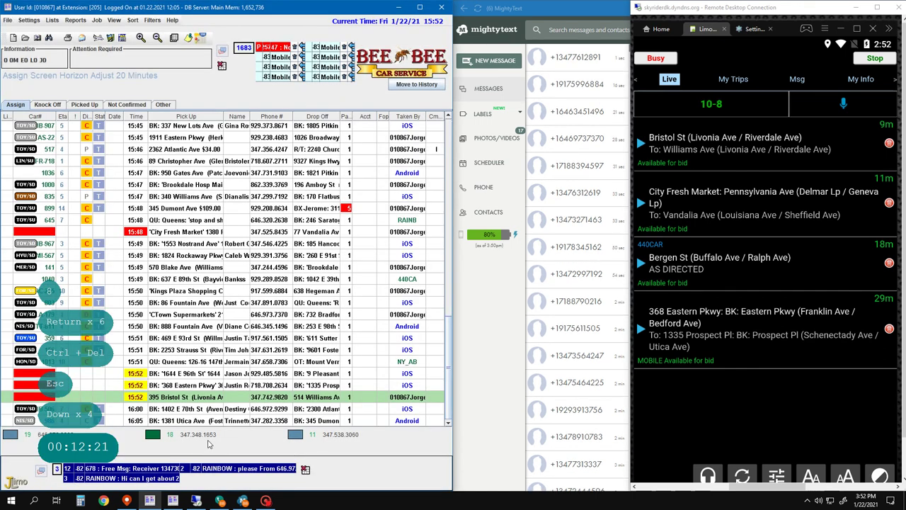
# - Filter the job list by pickup 760, then by pickup 473
pyautogui.press('Return')
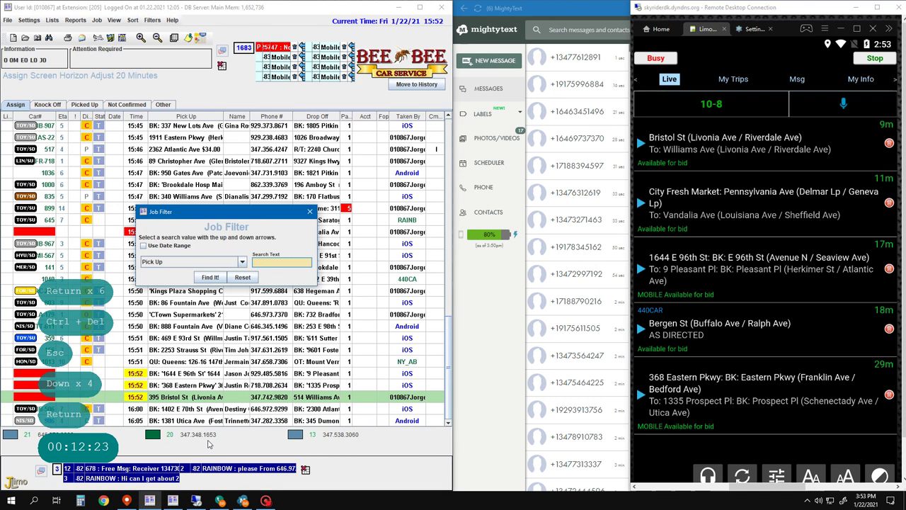
pyautogui.write('760')
pyautogui.press('Return')
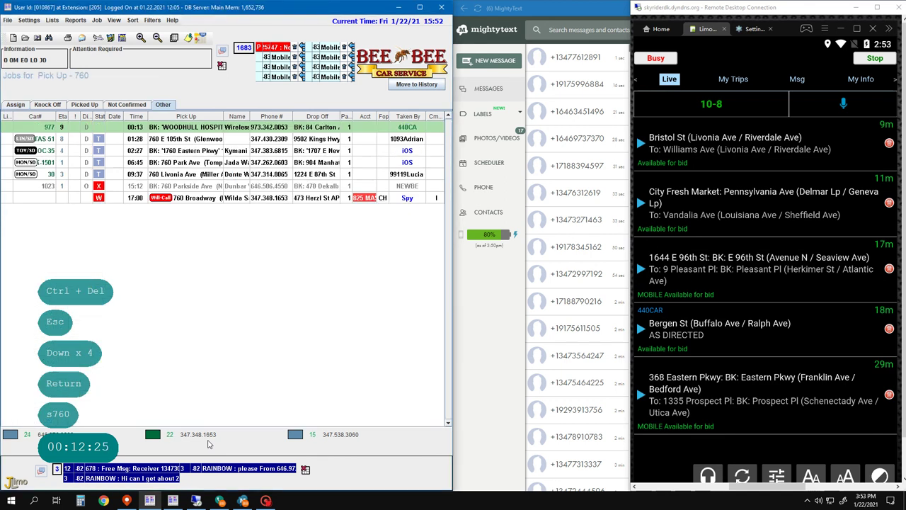
pyautogui.press('Return')
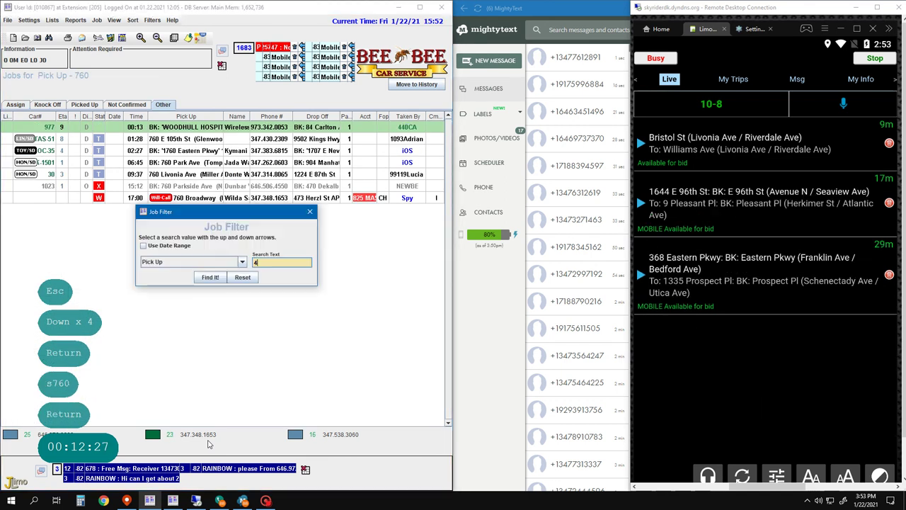
pyautogui.press('Return')
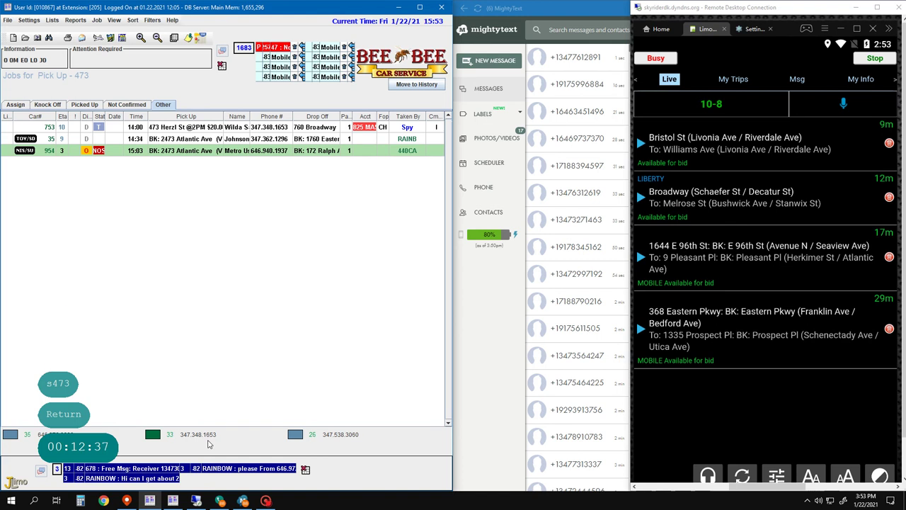
# - Filter by pickup 760 again and open the 17:00 760 Broadway will-call job
pyautogui.press('Down')
pyautogui.press('Down')
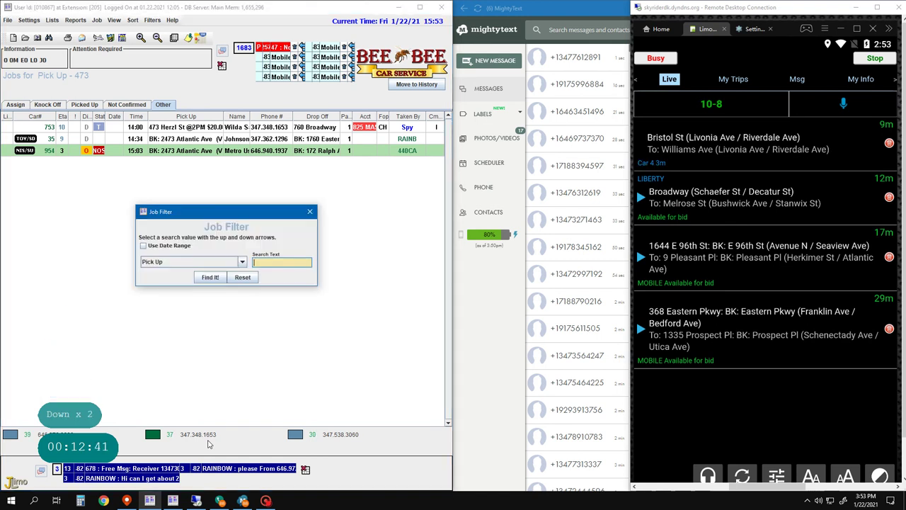
pyautogui.write('s760')
pyautogui.press('Return')
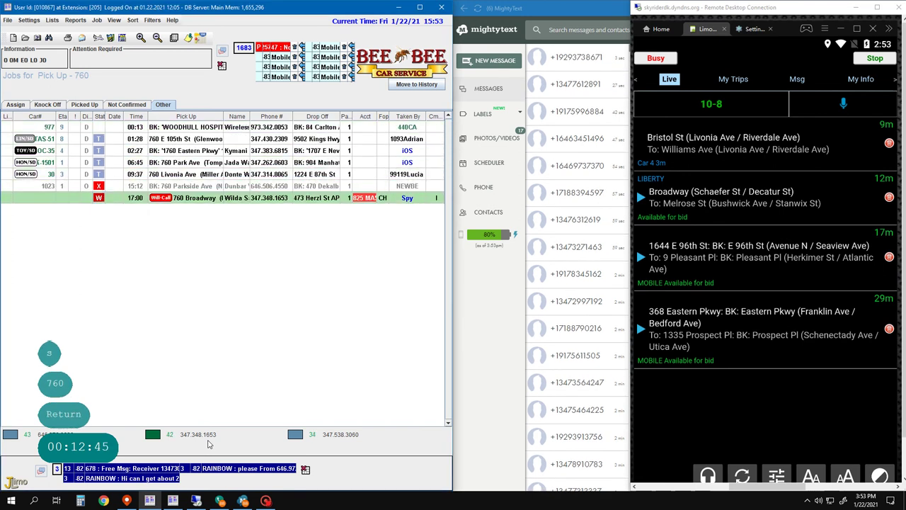
pyautogui.press('Return')
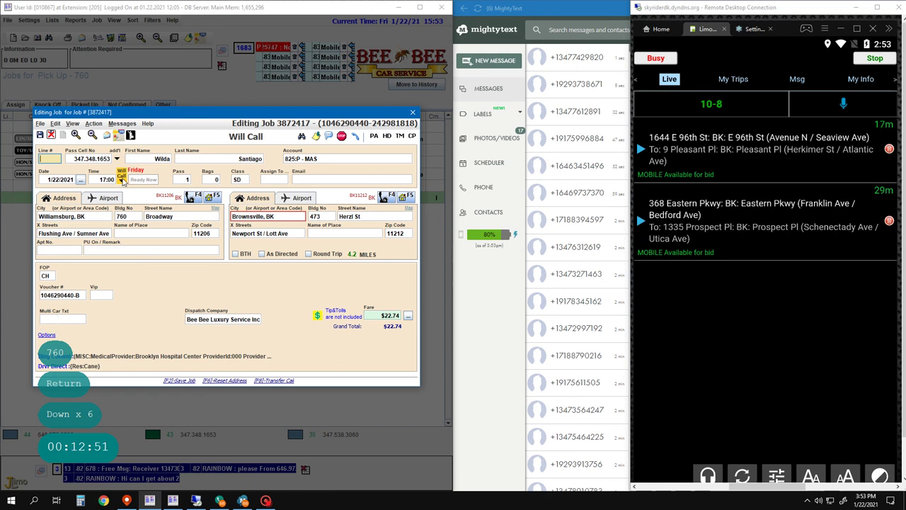
# - Keep the job as a will-call and change its pickup time to 16:00
pyautogui.click(121, 182)
pyautogui.click(130, 201)
pyautogui.click(120, 179)
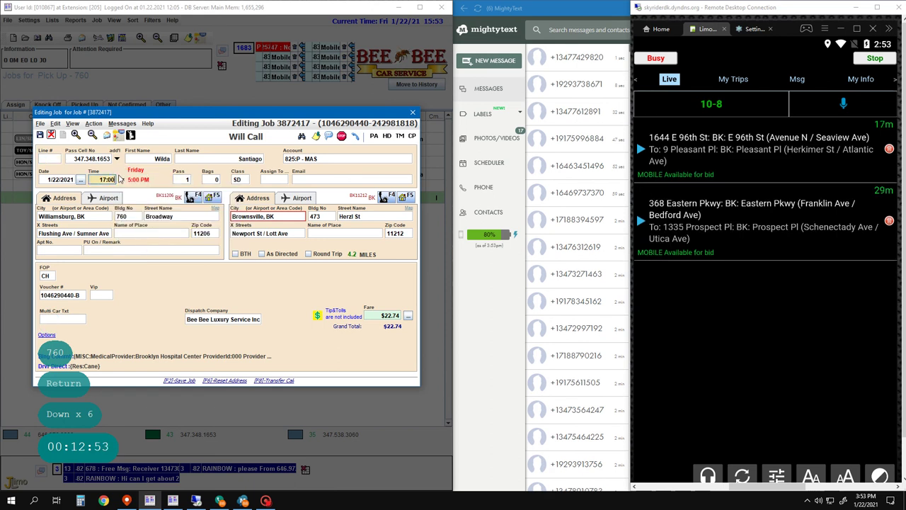
pyautogui.write('e')
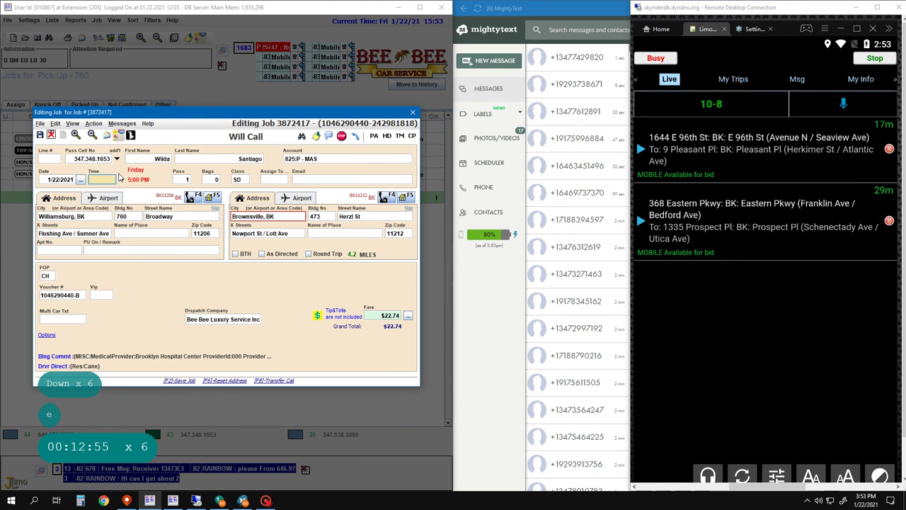
pyautogui.press('BackSpace')
pyautogui.press('BackSpace')
pyautogui.press('BackSpace')
pyautogui.press('BackSpace')
pyautogui.press('BackSpace')
pyautogui.press('BackSpace')
pyautogui.write('15')
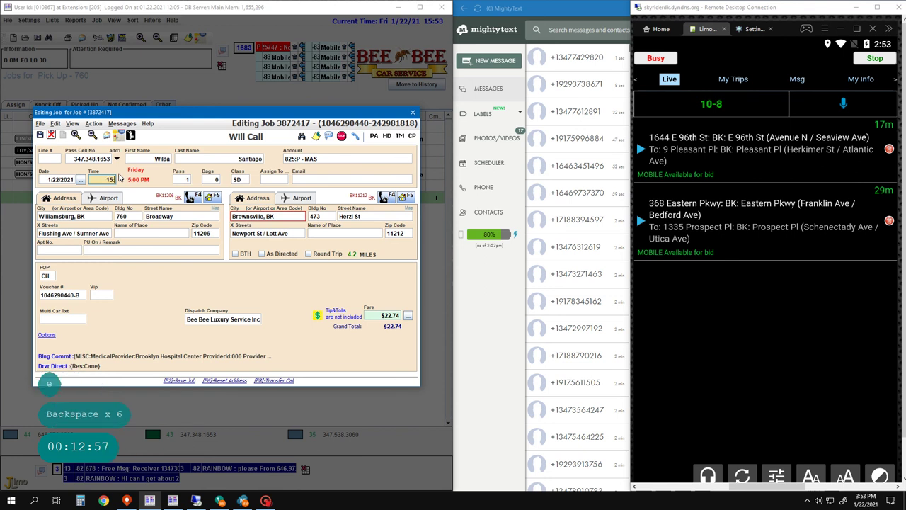
pyautogui.press('BackSpace')
pyautogui.press('BackSpace')
pyautogui.write('600')
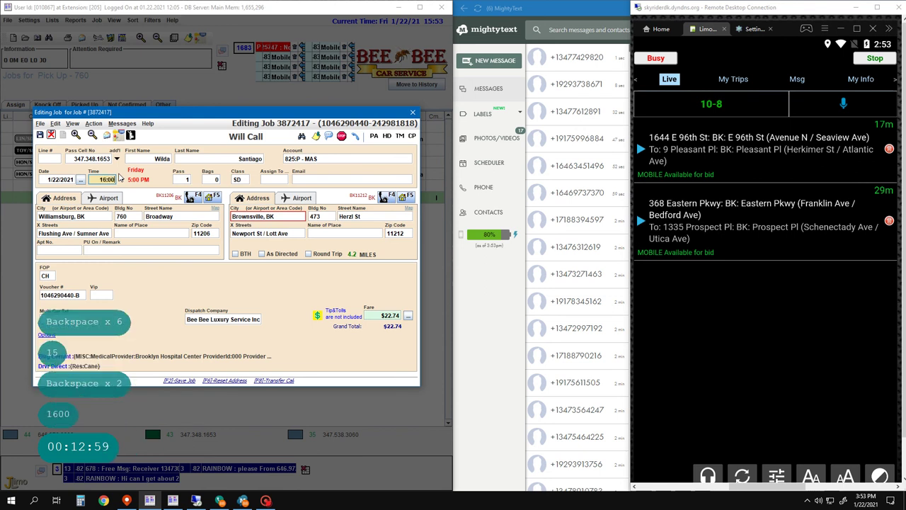
pyautogui.press('Return')
# - Add the pickup remark '$20.00 Voucher', save the job and return to the board
pyautogui.press('Return')
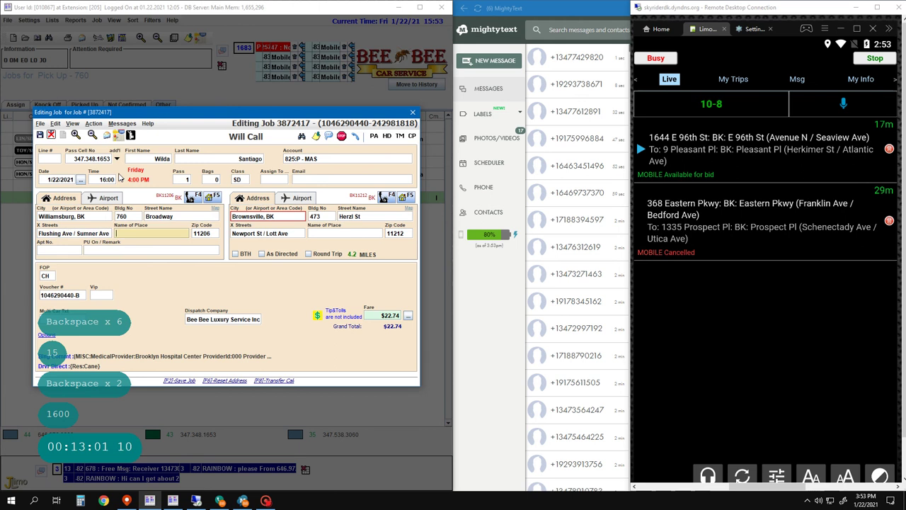
pyautogui.press('Return')
pyautogui.press('Return')
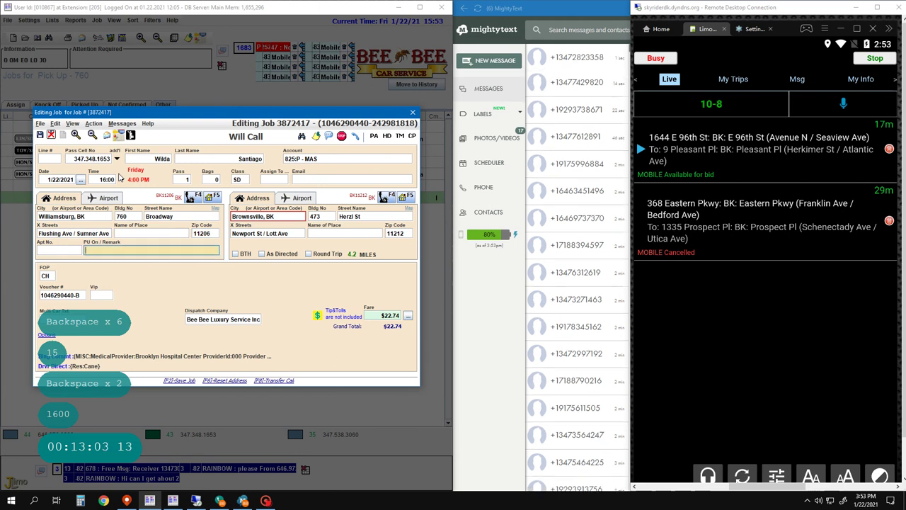
pyautogui.press('Return')
pyautogui.write('$20.00 Vou')
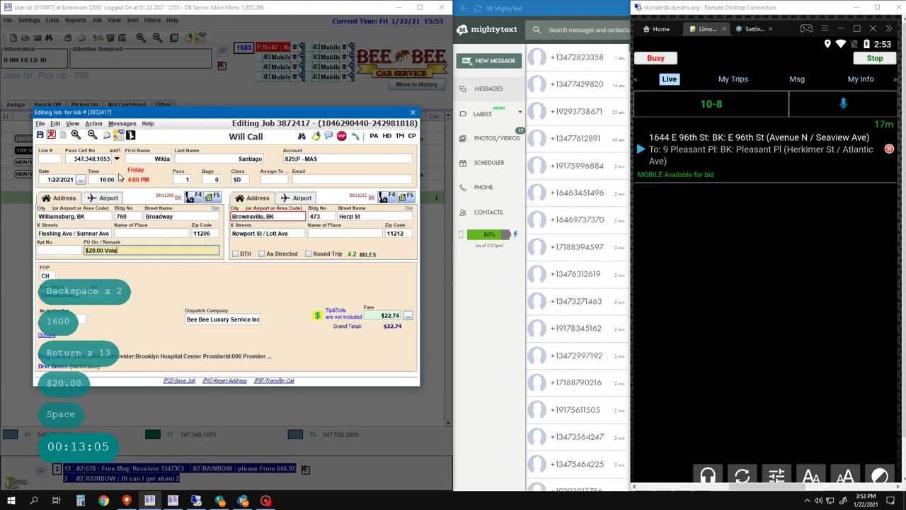
pyautogui.press('BackSpace')
pyautogui.press('BackSpace')
pyautogui.write('ucher')
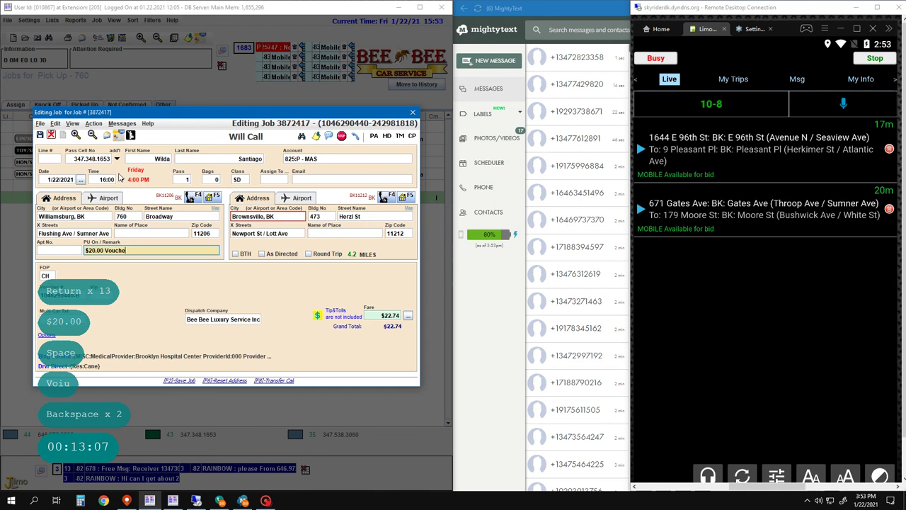
pyautogui.press('Return')
pyautogui.press('Return')
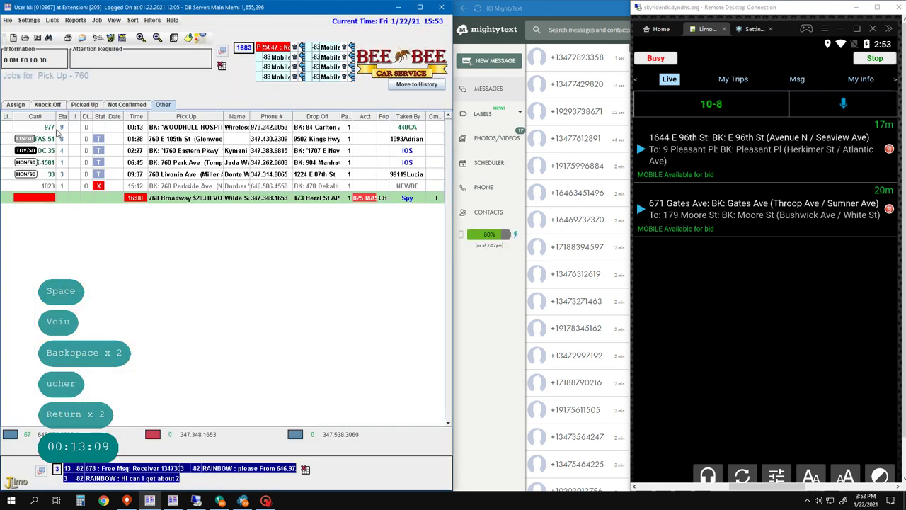
pyautogui.press('F2')
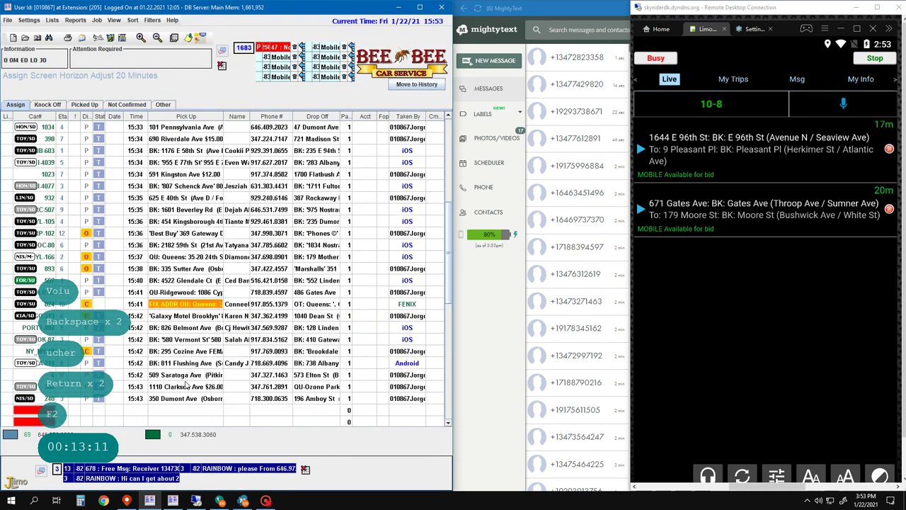
# - Start a new job for caller line 1 and clear the recalled pickup address
pyautogui.click(251, 428)
pyautogui.press('a')
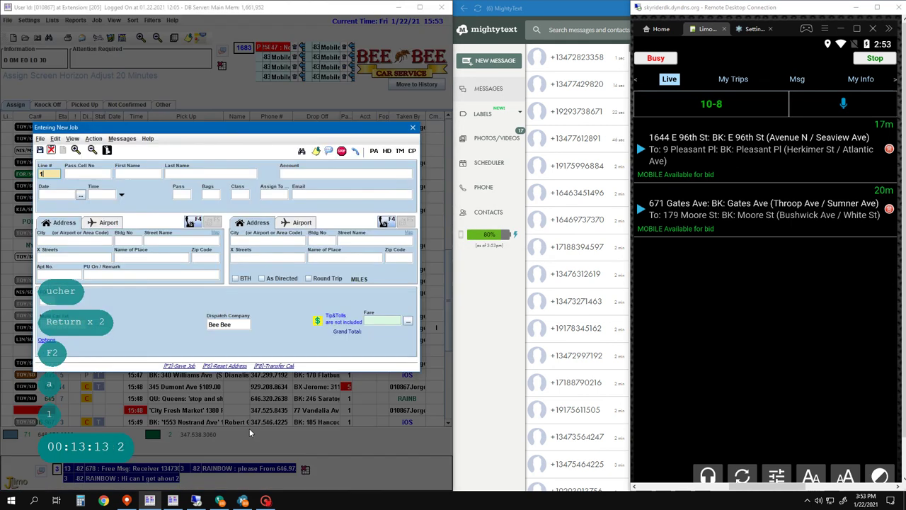
pyautogui.press('1')
pyautogui.press('Return')
pyautogui.press('Return')
pyautogui.press('Return')
pyautogui.press('Return')
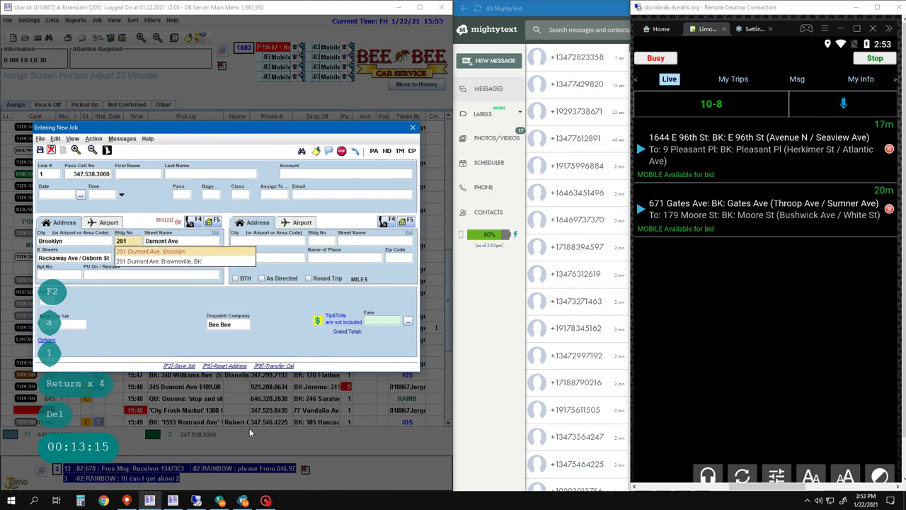
pyautogui.press('Delete')
pyautogui.press('ctrl')
pyautogui.press('Escape')
pyautogui.hotkey('ctrl', 'Delete')
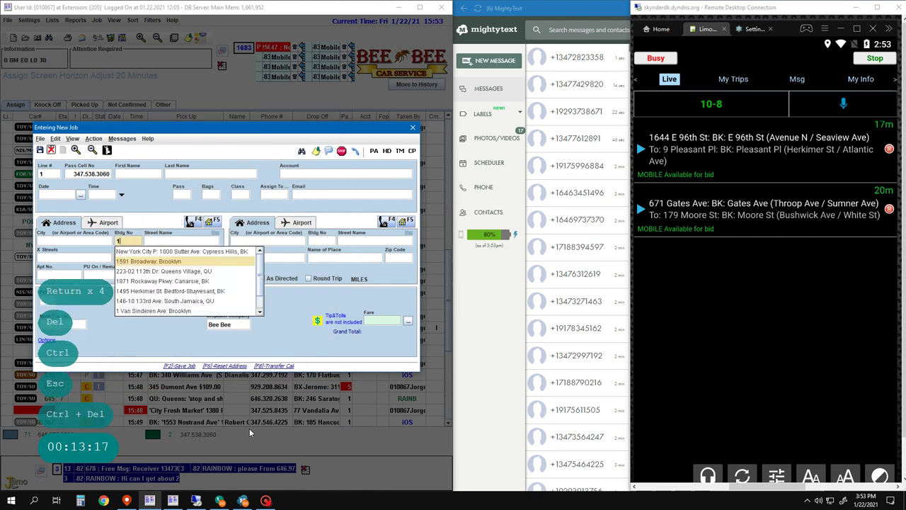
# - Enter the pickup as 1000 Sutter Ave with place name 75th NYPP
pyautogui.write('1000')
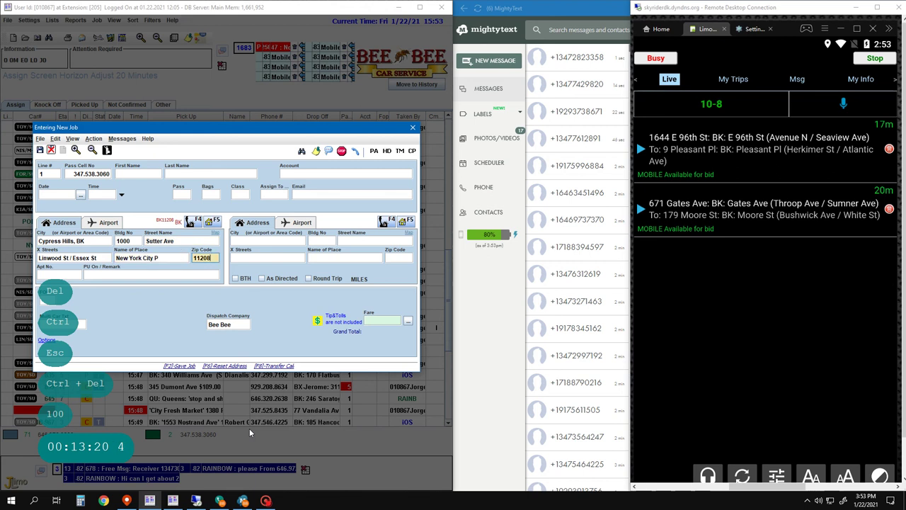
pyautogui.press('Return')
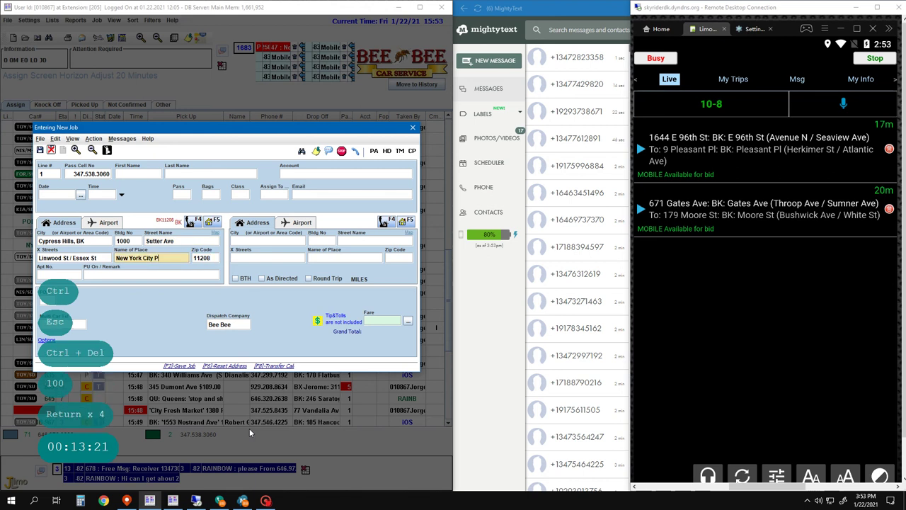
pyautogui.press('Left')
pyautogui.press('Left')
pyautogui.press('Left')
pyautogui.press('Left')
pyautogui.press('Left')
pyautogui.press('Left')
pyautogui.press('Left')
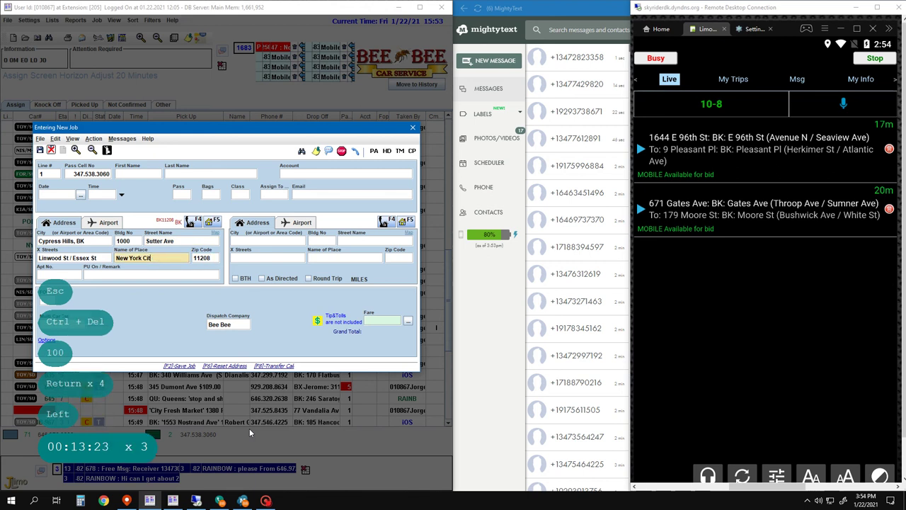
pyautogui.press('BackSpace')
pyautogui.press('BackSpace')
pyautogui.press('BackSpace')
pyautogui.press('BackSpace')
pyautogui.press('BackSpace')
pyautogui.press('BackSpace')
pyautogui.press('BackSpace')
pyautogui.press('BackSpace')
pyautogui.press('BackSpace')
pyautogui.press('BackSpace')
pyautogui.press('BackSpace')
pyautogui.press('BackSpace')
pyautogui.press('BackSpace')
pyautogui.press('BackSpace')
pyautogui.press('BackSpace')
pyautogui.press('BackSpace')
pyautogui.press('BackSpace')
pyautogui.press('BackSpace')
pyautogui.press('BackSpace')
pyautogui.press('BackSpace')
pyautogui.write('75')
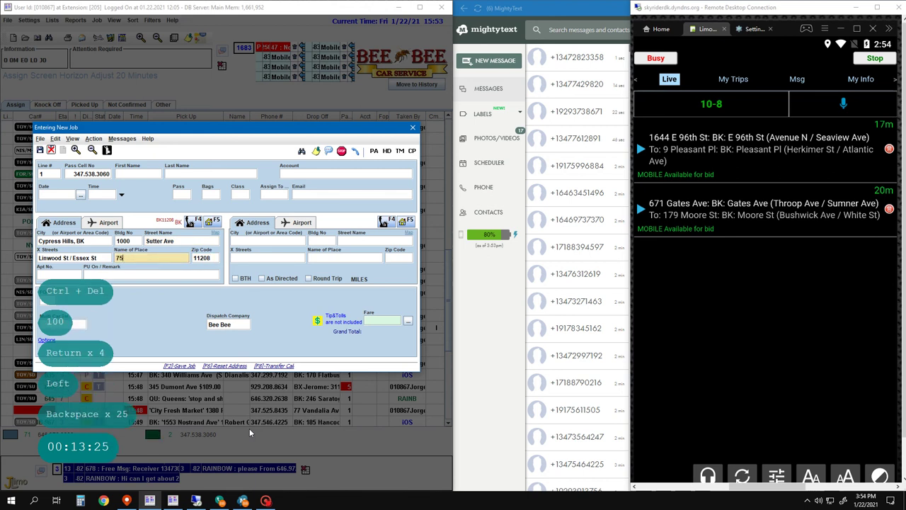
pyautogui.write('th Prec')
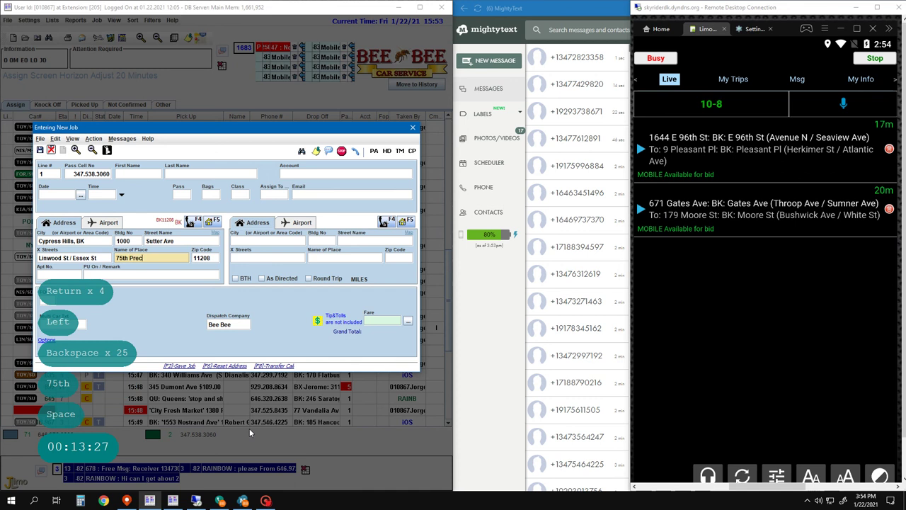
pyautogui.write('in')
pyautogui.press('BackSpace')
pyautogui.press('BackSpace')
pyautogui.press('BackSpace')
pyautogui.press('BackSpace')
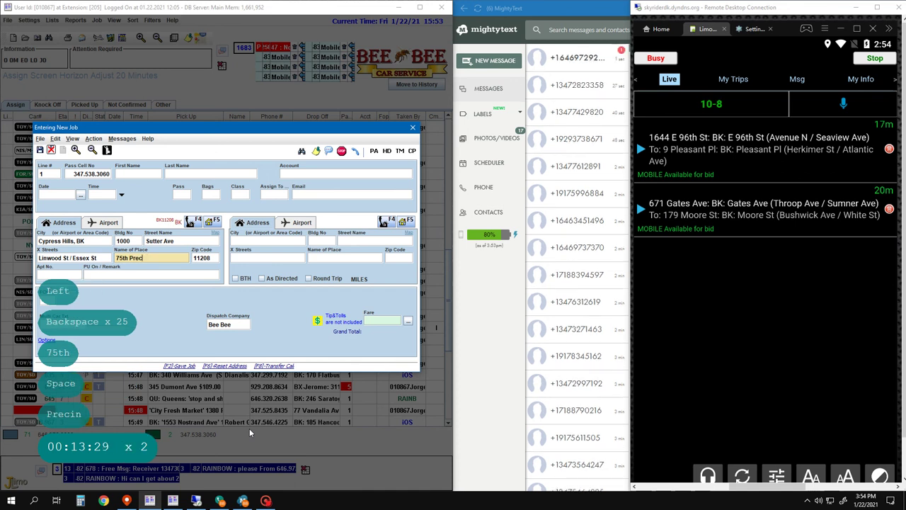
pyautogui.press('BackSpace')
pyautogui.press('BackSpace')
pyautogui.write('NYPP')
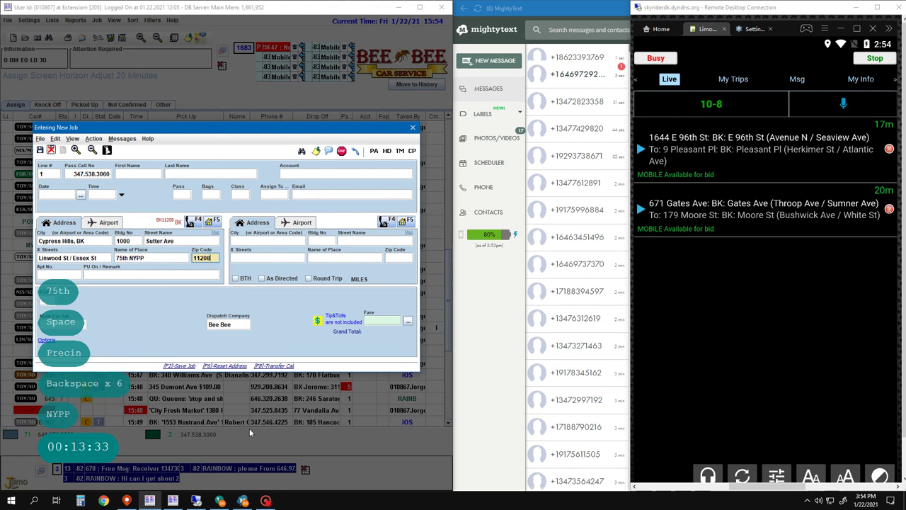
pyautogui.press('Return')
pyautogui.press('Return')
pyautogui.write('Call')
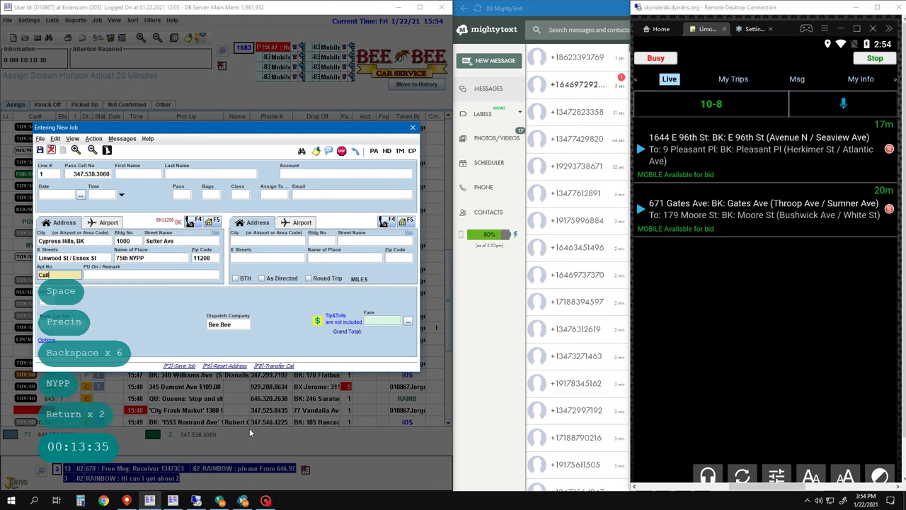
pyautogui.press('Return')
pyautogui.press('Return')
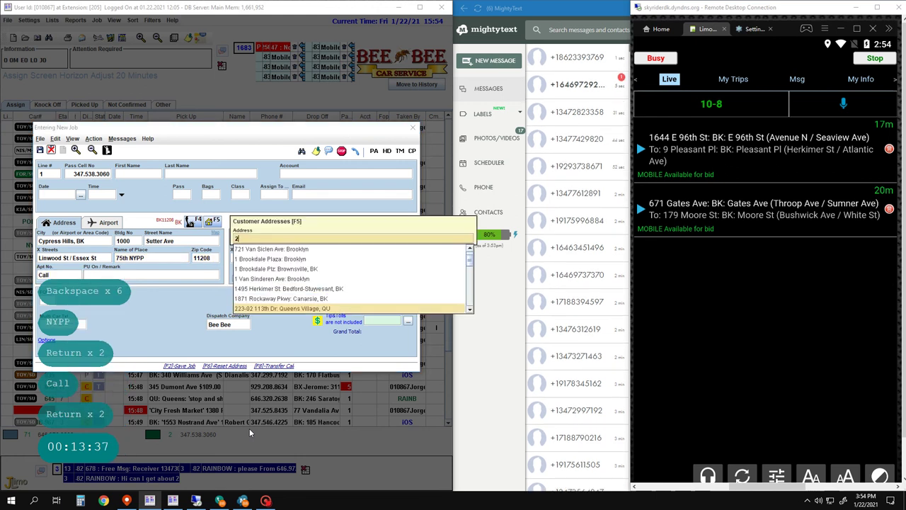
pyautogui.write('281')
pyautogui.press('Return')
pyautogui.press('Return')
pyautogui.press('Return')
pyautogui.press('Return')
pyautogui.press('Return')
pyautogui.press('Return')
pyautogui.press('Return')
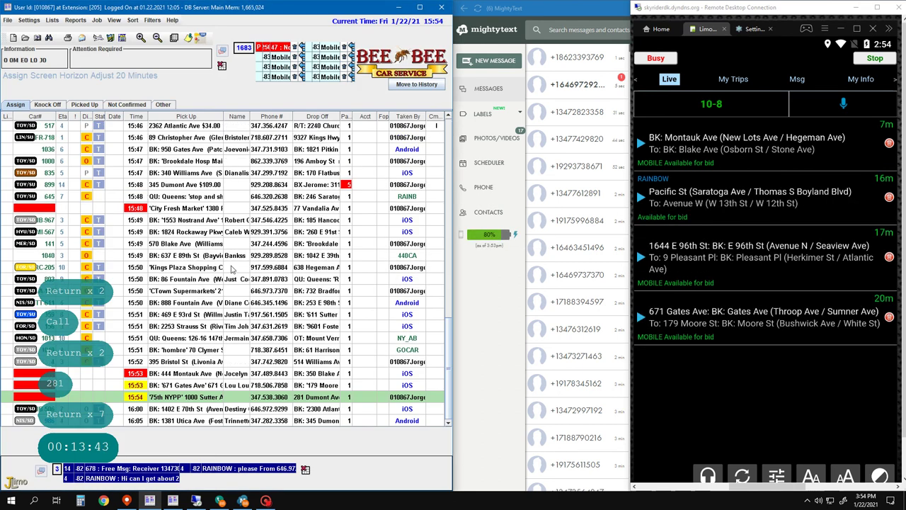
pyautogui.press('F2')
pyautogui.press('F2')
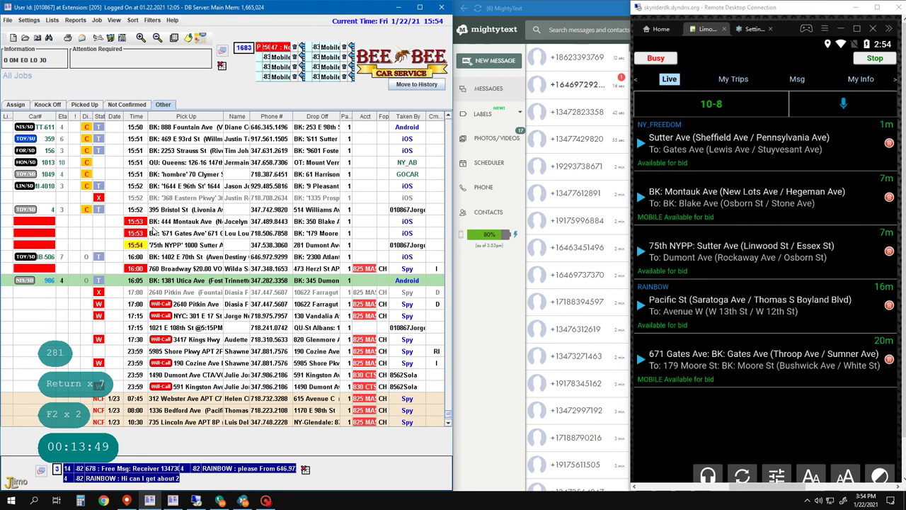
pyautogui.click(165, 223)
pyautogui.click(183, 268)
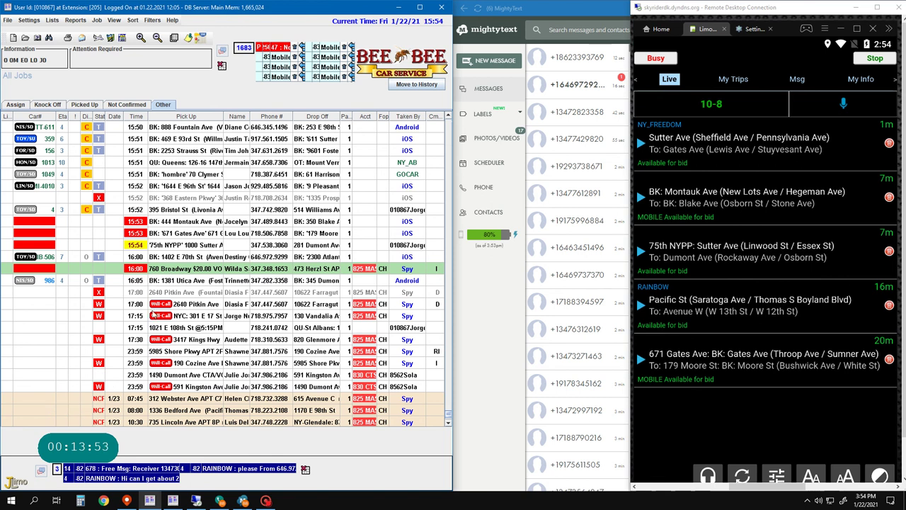
pyautogui.scroll(4, 181, 260)
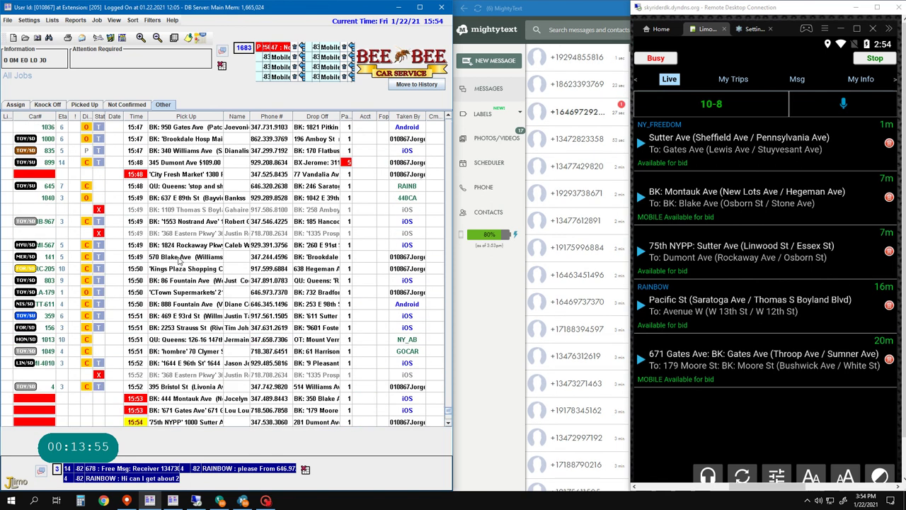
pyautogui.scroll(-6, 179, 260)
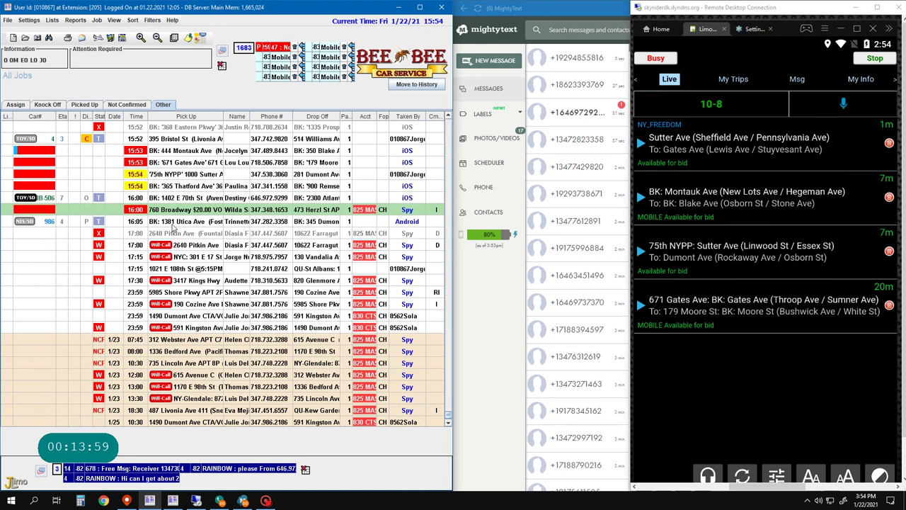
pyautogui.scroll(-2, 203, 342)
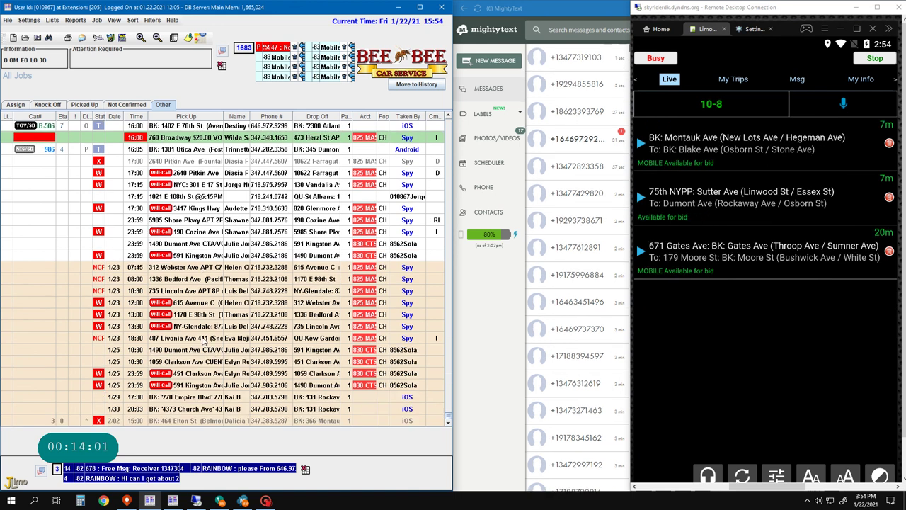
# - Set the dispatch company to a combination of Bee Bee Luxury Service Inc and Bee Bee
pyautogui.click(385, 66)
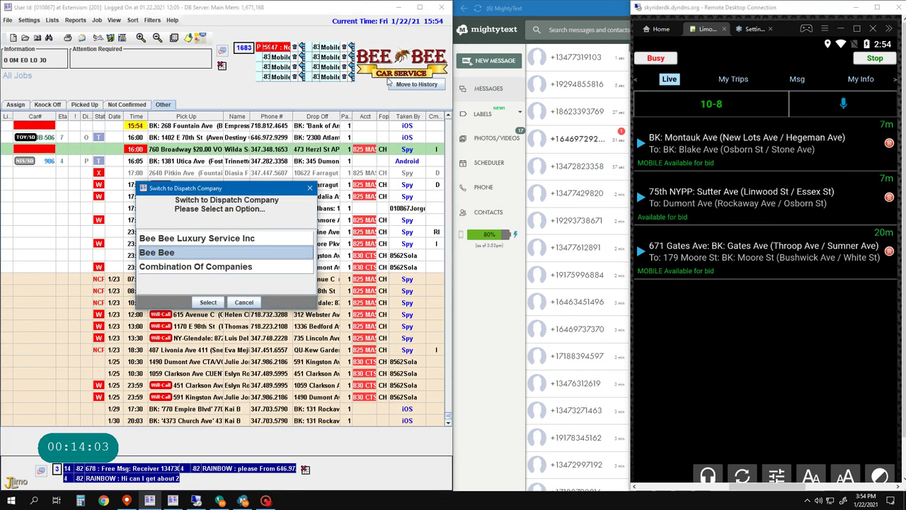
pyautogui.click(189, 267)
pyautogui.click(205, 302)
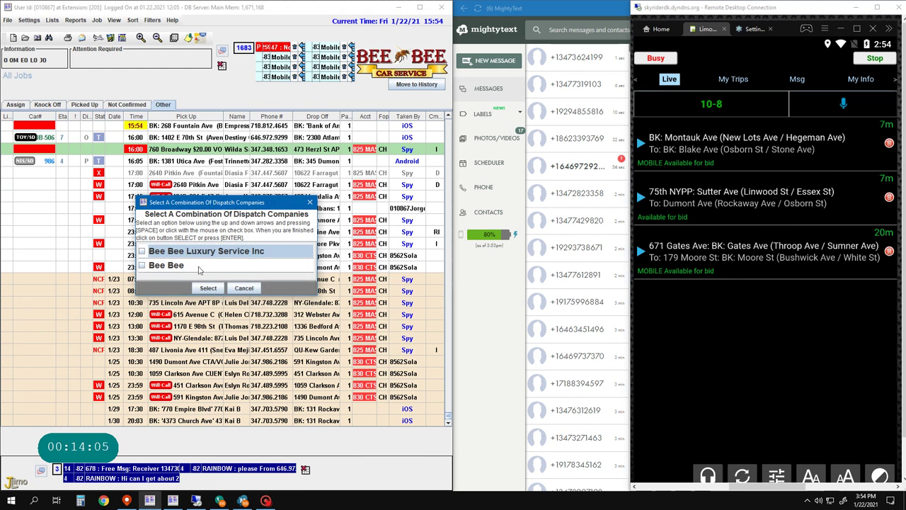
pyautogui.click(165, 252)
pyautogui.click(158, 264)
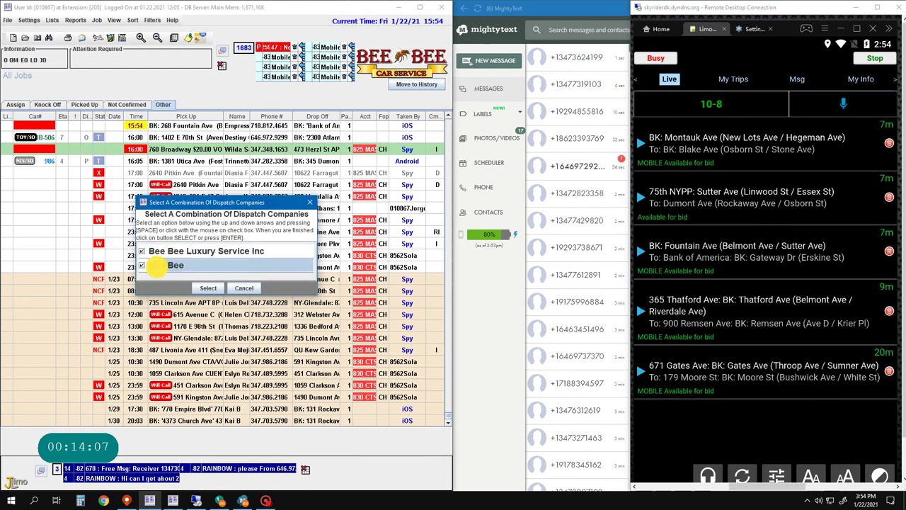
pyautogui.click(203, 287)
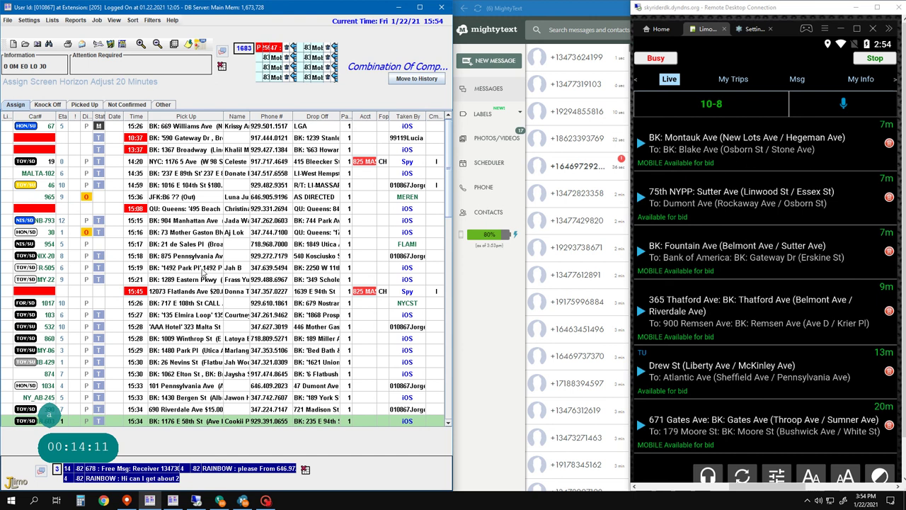
pyautogui.press('Up')
pyautogui.press('Up')
pyautogui.press('Up')
pyautogui.press('Up')
pyautogui.press('Up')
pyautogui.press('Up')
pyautogui.press('Up')
pyautogui.press('Up')
pyautogui.press('Up')
pyautogui.press('Up')
pyautogui.press('Up')
pyautogui.press('Up')
pyautogui.press('Up')
pyautogui.press('Up')
pyautogui.press('Up')
pyautogui.press('Up')
pyautogui.press('Up')
pyautogui.press('Up')
pyautogui.press('Up')
pyautogui.press('Up')
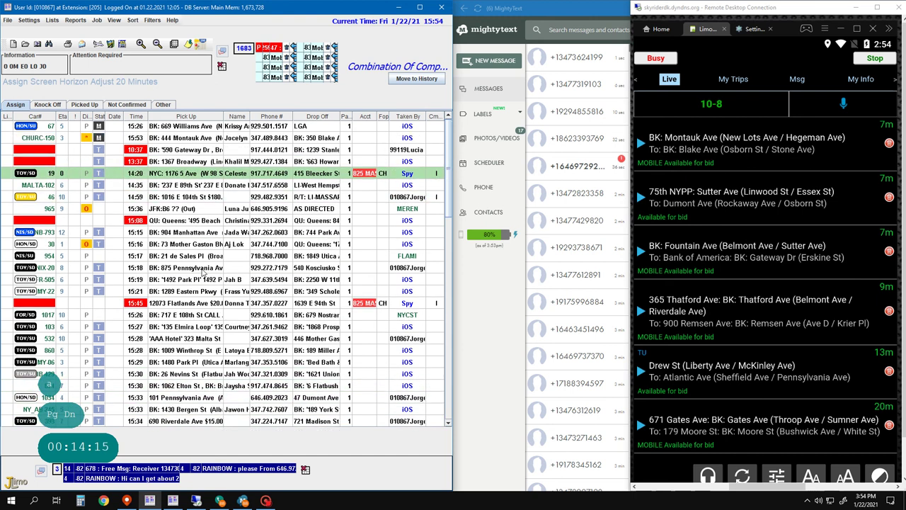
pyautogui.press('Down')
pyautogui.press('Down')
pyautogui.press('Down')
pyautogui.press('Down')
pyautogui.press('Down')
pyautogui.press('Down')
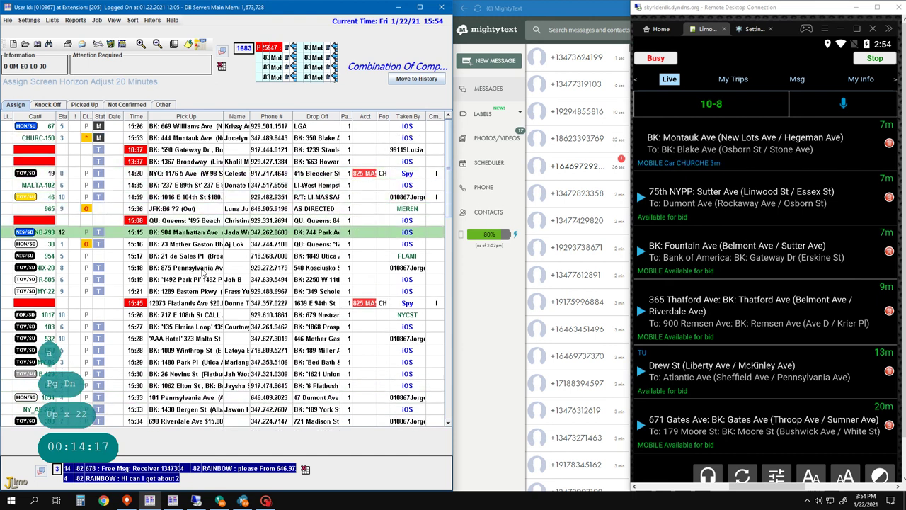
pyautogui.press('Down')
pyautogui.press('Down')
pyautogui.press('Down')
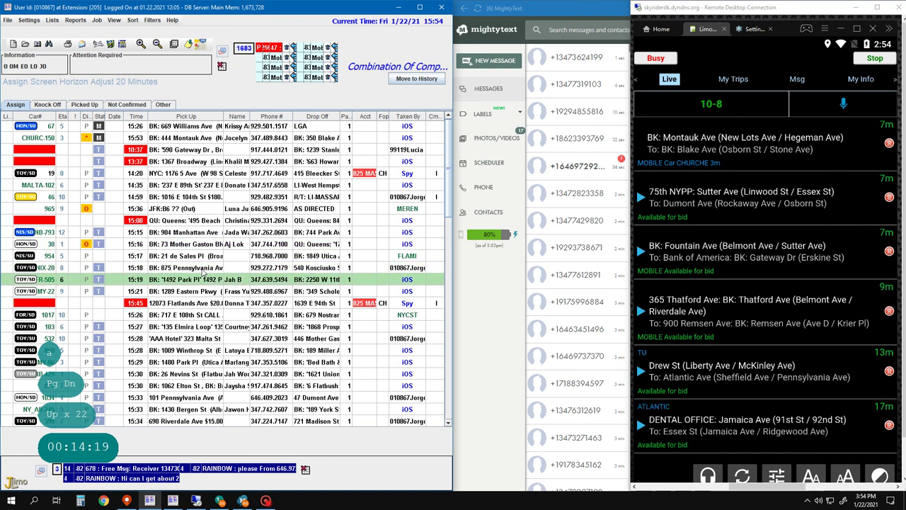
pyautogui.press('Down')
pyautogui.press('Down')
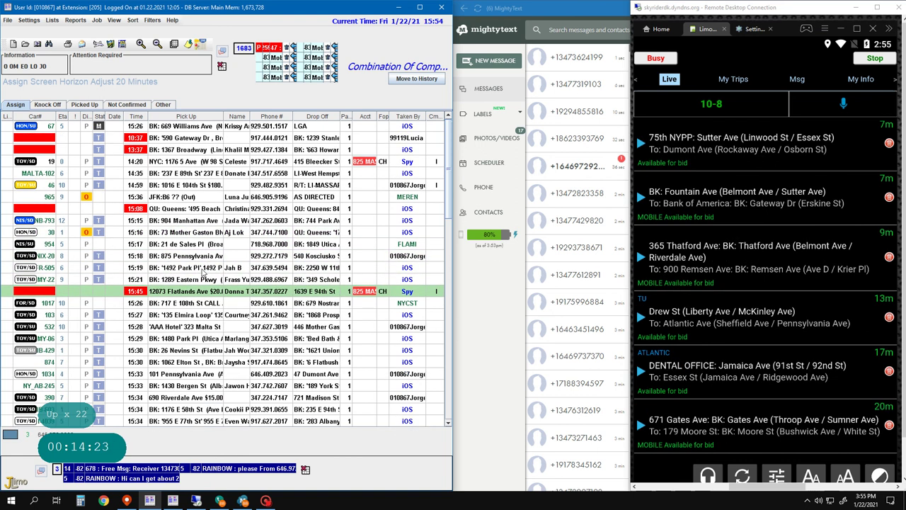
pyautogui.press('Return')
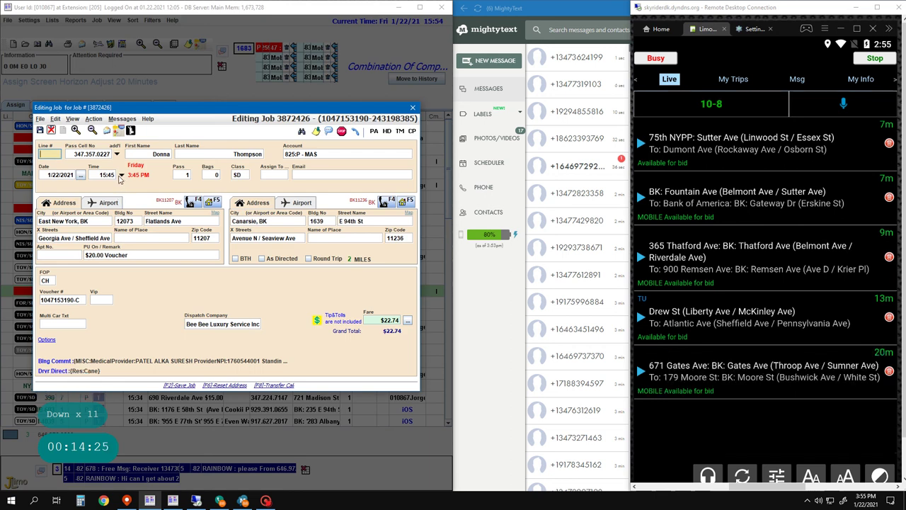
# - Change the Flatlands Ave job's pickup time to 16:10 and save it
pyautogui.click(113, 175)
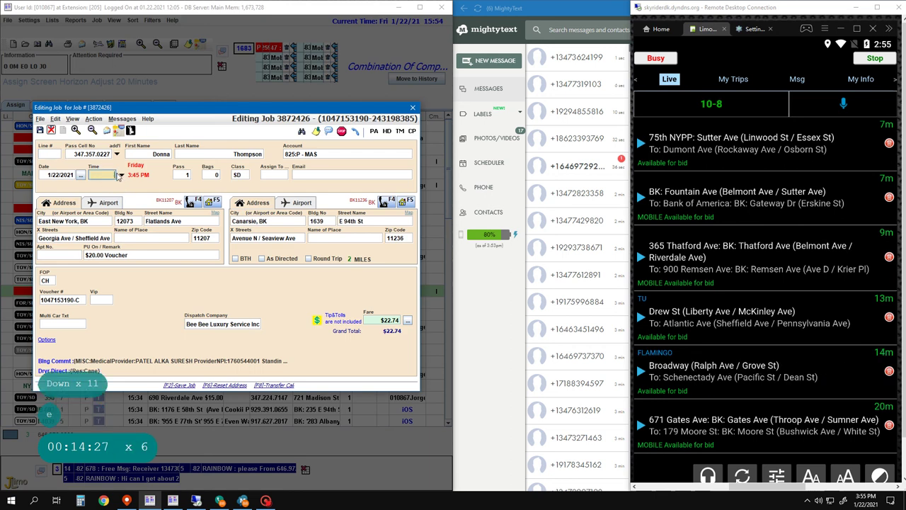
pyautogui.write('16:')
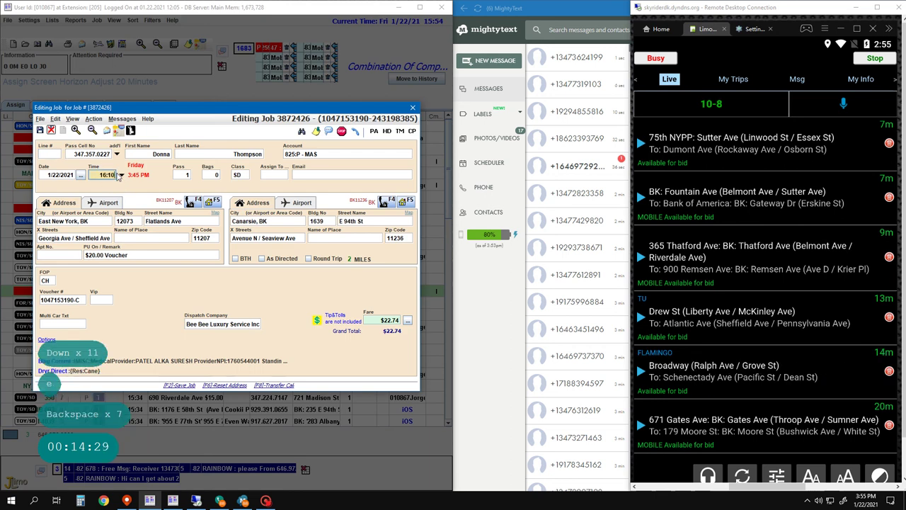
pyautogui.write('10')
pyautogui.press('Return')
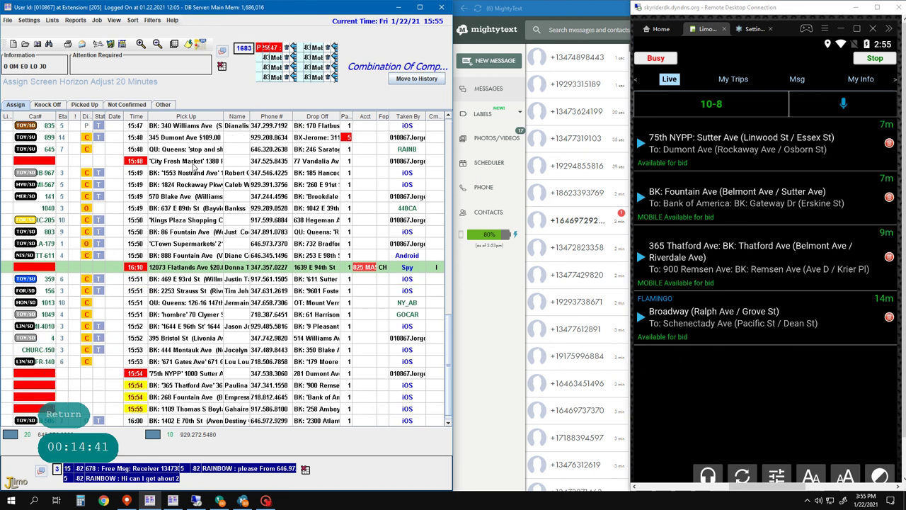
# - Copy the City Fresh Market job and save the copy to the board
pyautogui.click(193, 162)
pyautogui.press('c')
pyautogui.press('Left')
pyautogui.press('Return')
pyautogui.press('F2')
pyautogui.press('F2')
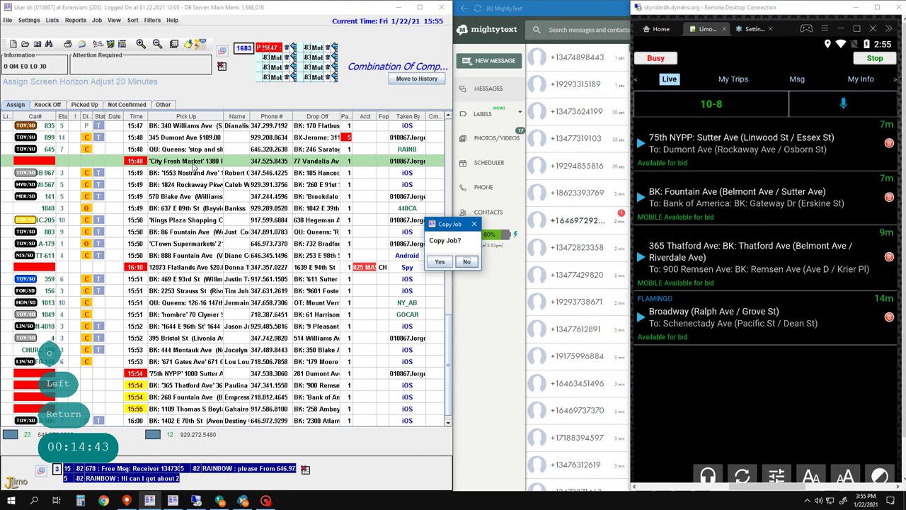
pyautogui.press('Left')
pyautogui.press('Return')
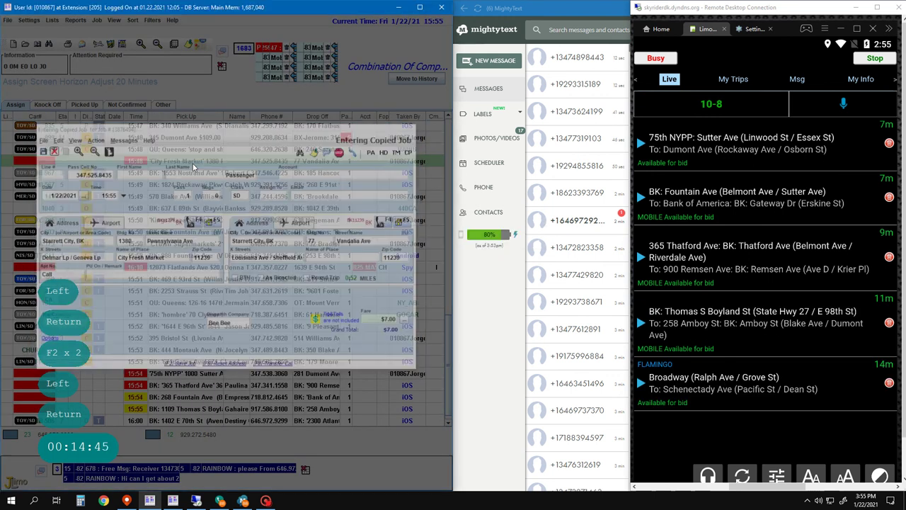
pyautogui.press('F2')
# - Delete the original City Fresh Market job
pyautogui.press('Up')
pyautogui.press('Up')
pyautogui.press('Up')
pyautogui.press('Up')
pyautogui.press('Up')
pyautogui.press('Up')
pyautogui.press('Up')
pyautogui.press('Up')
pyautogui.press('Up')
pyautogui.press('Up')
pyautogui.press('Up')
pyautogui.press('Up')
pyautogui.press('Up')
pyautogui.press('Up')
pyautogui.press('Up')
pyautogui.press('Up')
pyautogui.press('Up')
pyautogui.press('Up')
pyautogui.press('Up')
pyautogui.press('Up')
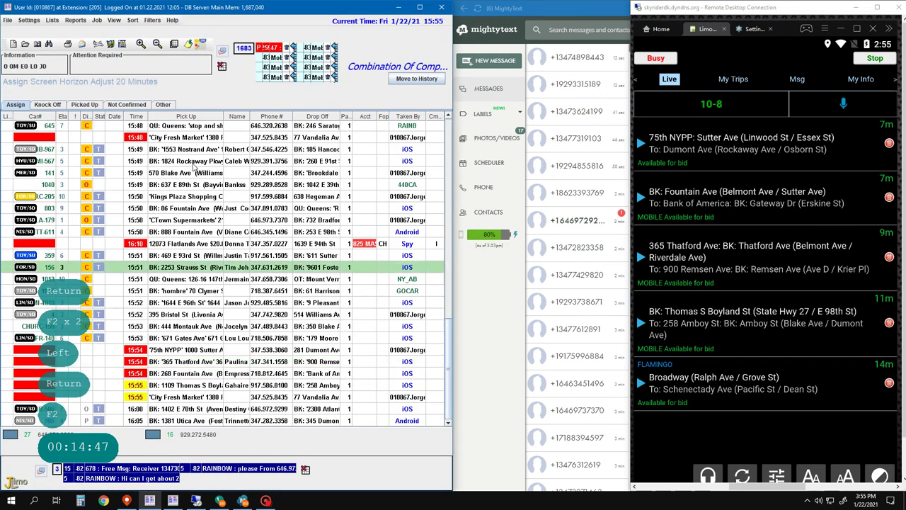
pyautogui.press('Delete')
pyautogui.press('Left')
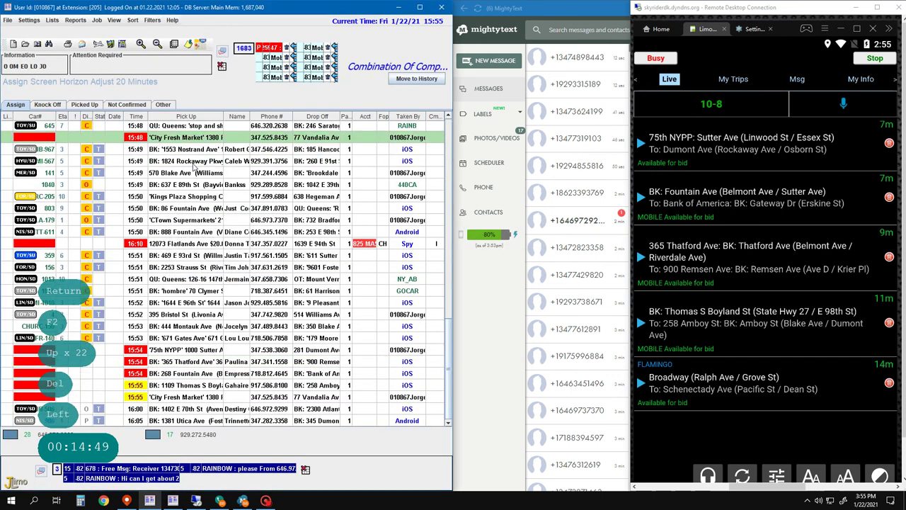
pyautogui.press('Return')
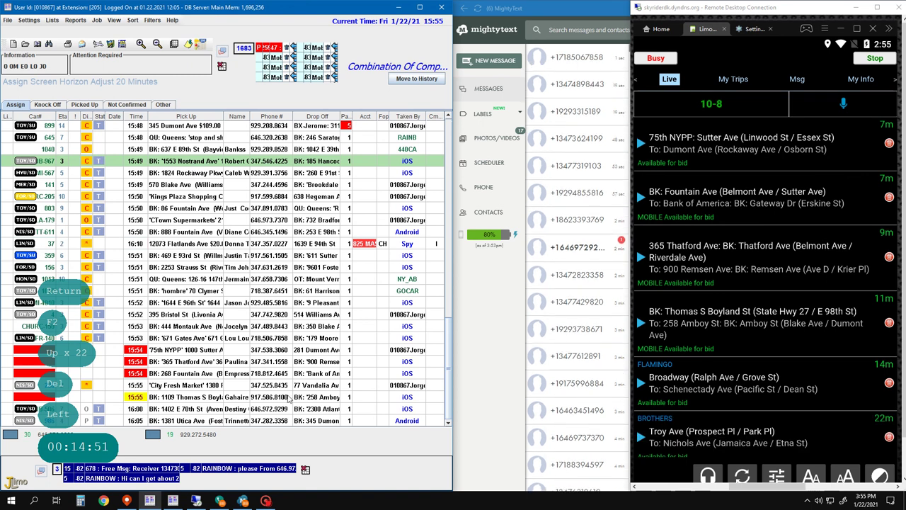
pyautogui.press('Return')
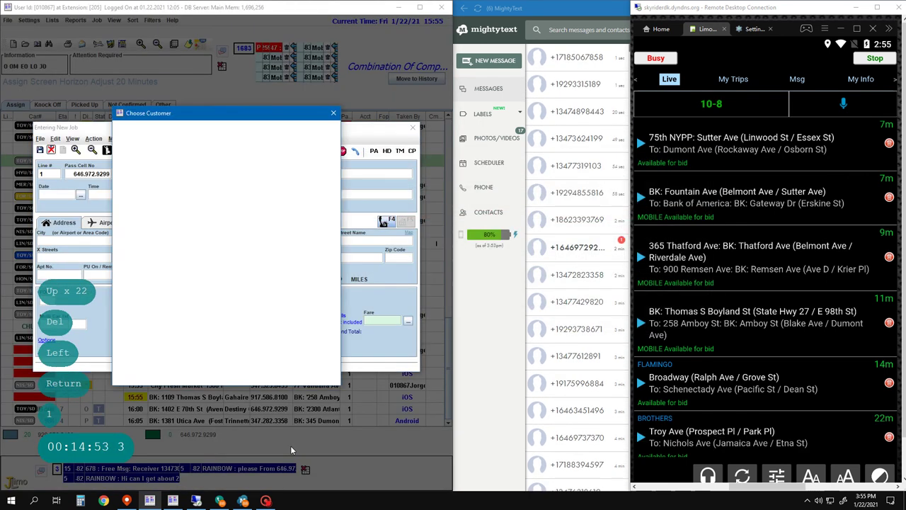
pyautogui.press('1')
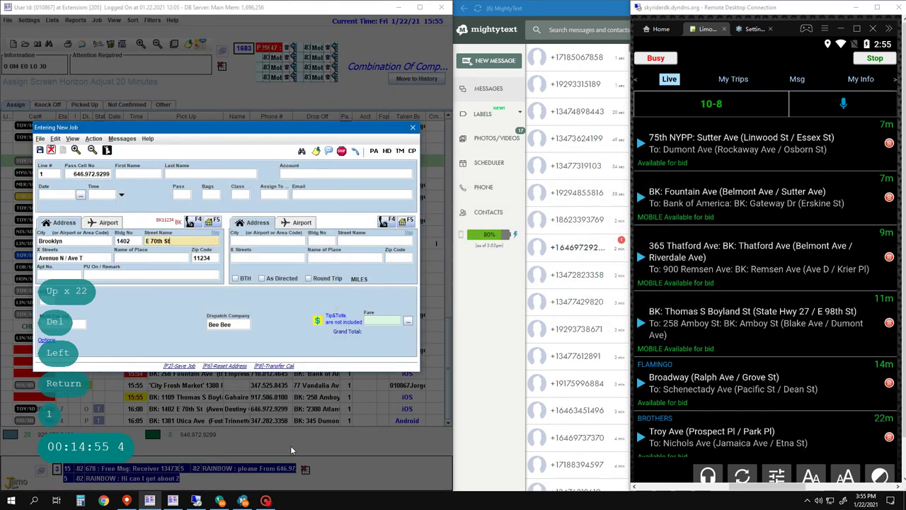
pyautogui.press('Return')
pyautogui.press('Return')
pyautogui.press('Return')
pyautogui.press('Return')
pyautogui.press('Escape')
pyautogui.press('Down')
pyautogui.press('Down')
pyautogui.press('Down')
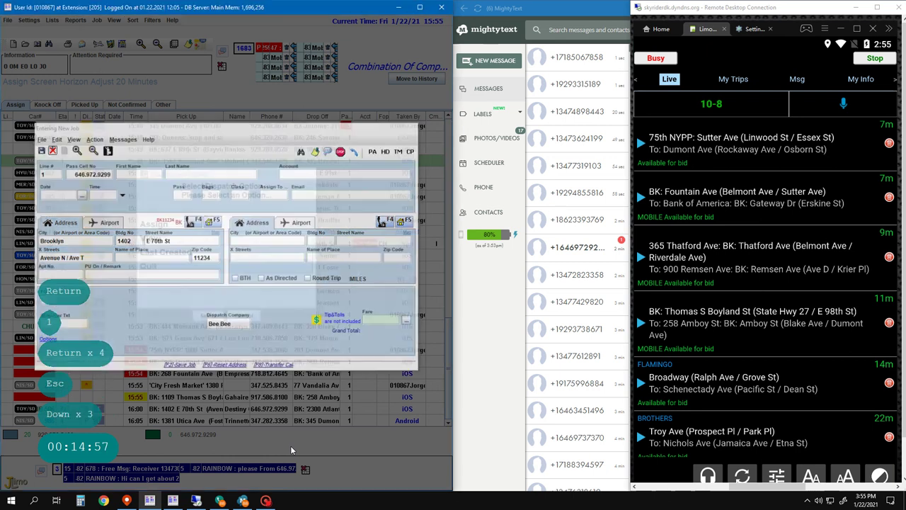
pyautogui.press('Return')
pyautogui.press('2')
pyautogui.press('3')
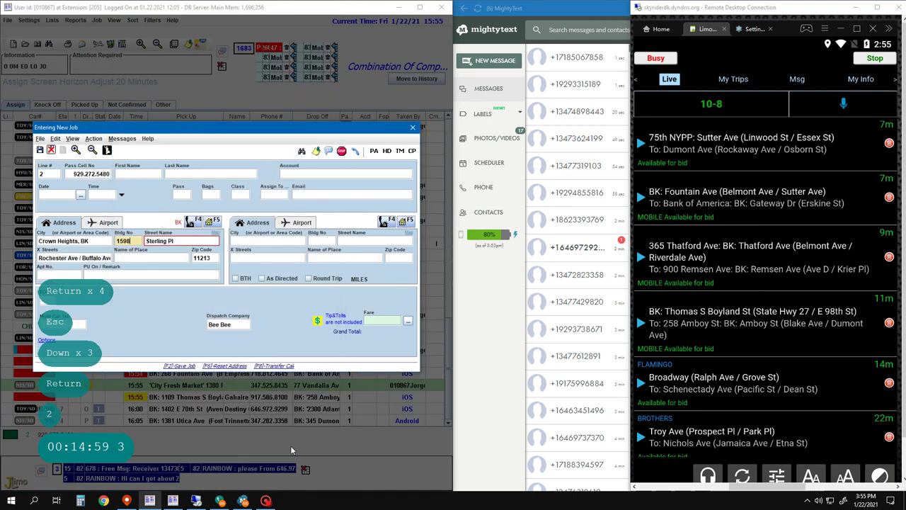
pyautogui.press('Return')
pyautogui.press('Return')
pyautogui.press('Return')
pyautogui.press('Return')
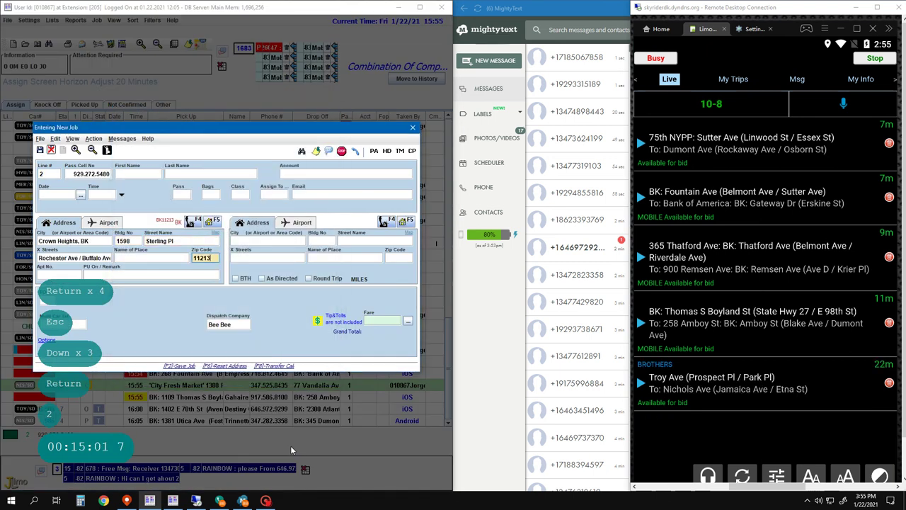
pyautogui.write('Call')
pyautogui.press('Return')
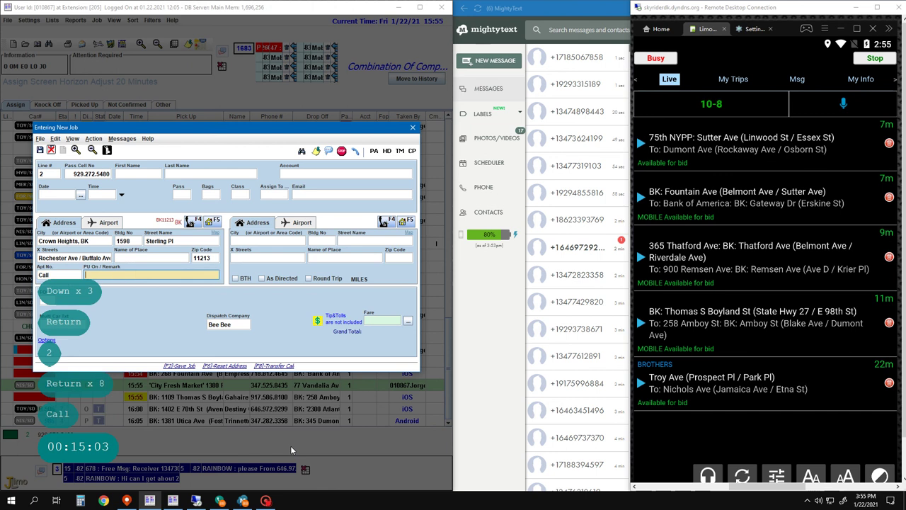
pyautogui.press('Return')
pyautogui.press('Return')
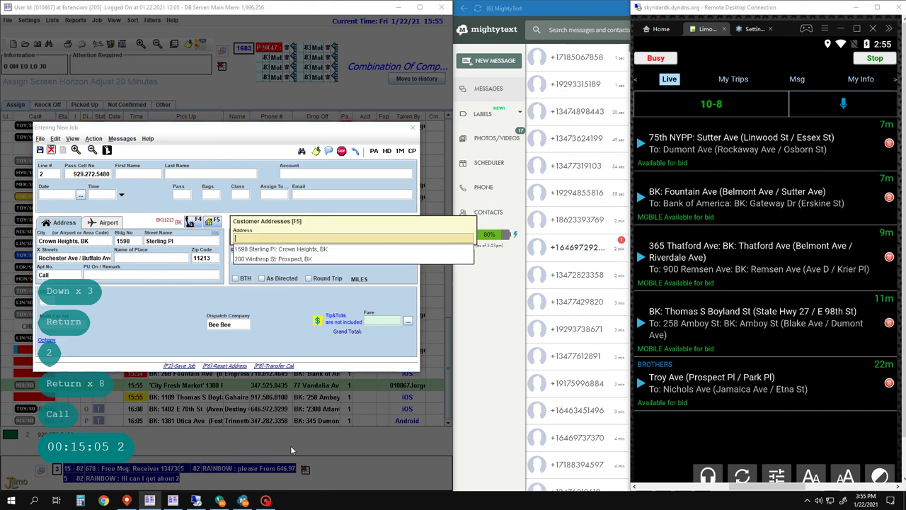
pyautogui.press('Down')
pyautogui.press('Down')
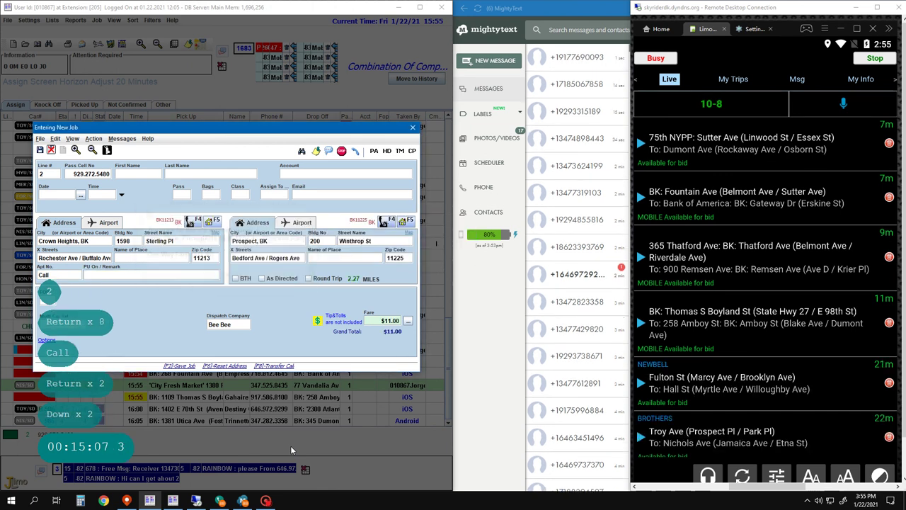
pyautogui.press('Return')
pyautogui.press('Return')
pyautogui.press('Return')
pyautogui.press('Return')
pyautogui.press('Return')
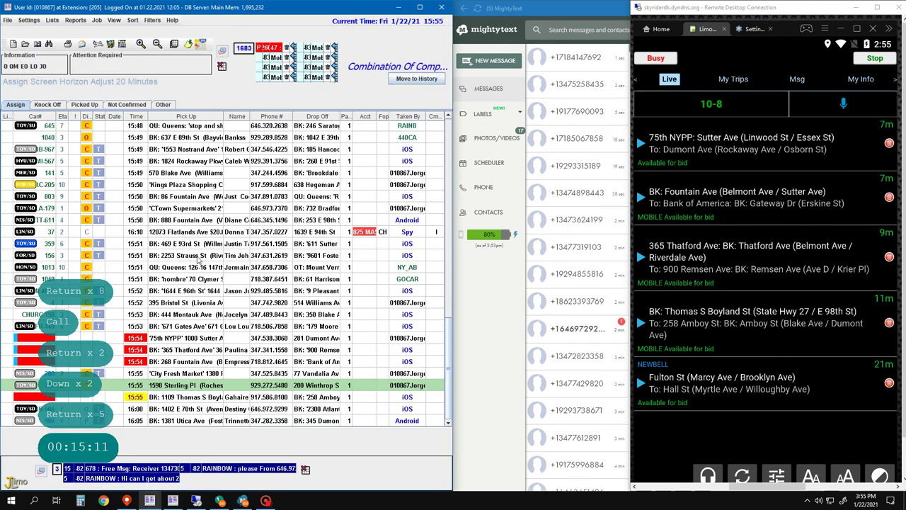
# - Call the customer of the 16:10 Flatlands Ave job
pyautogui.click(147, 234)
pyautogui.rightClick(147, 234)
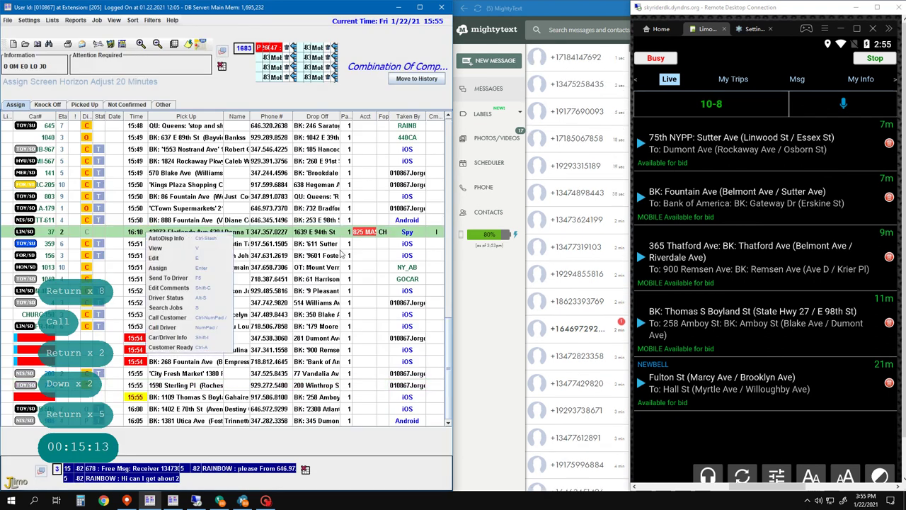
pyautogui.click(178, 314)
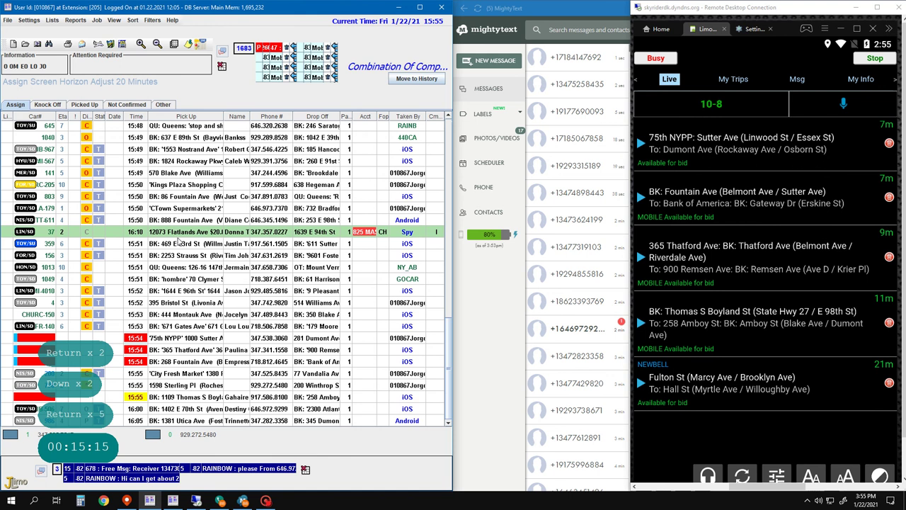
# - Send car 37 the beeper message 'thank you'
pyautogui.press('F2')
pyautogui.press('F2')
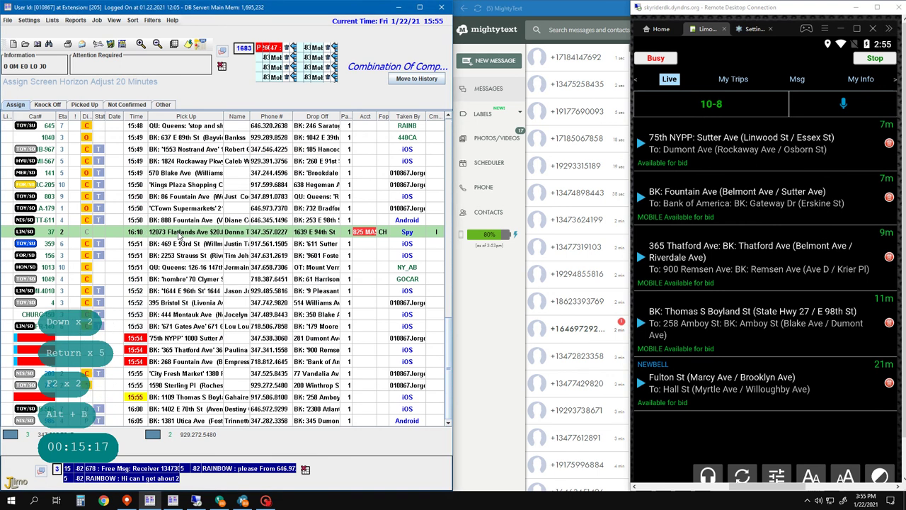
pyautogui.hotkey('alt', 'b')
pyautogui.press('Return')
pyautogui.write('thank you')
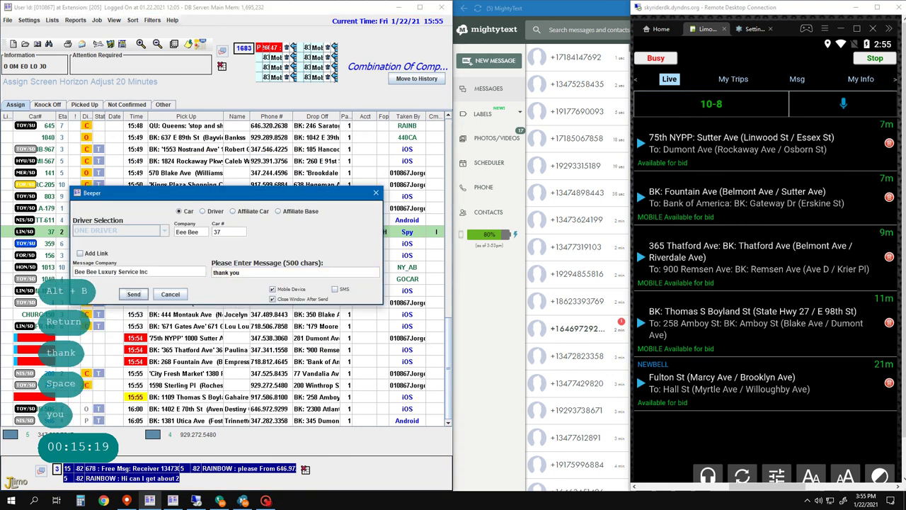
pyautogui.press('Return')
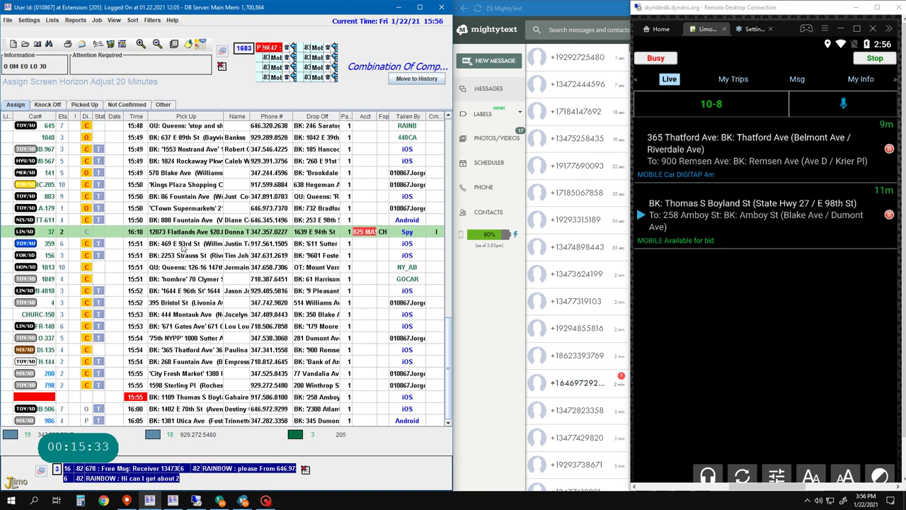
# - Open the 760 Broadway voucher job and change its time minutes to 15, saving it at 16:15
pyautogui.click(184, 246)
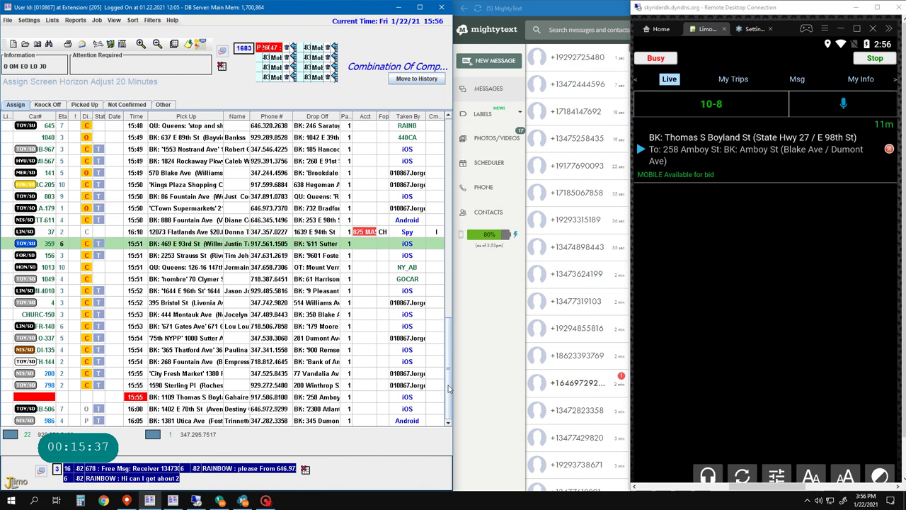
pyautogui.moveTo(447, 386); pyautogui.dragTo(442, 290)
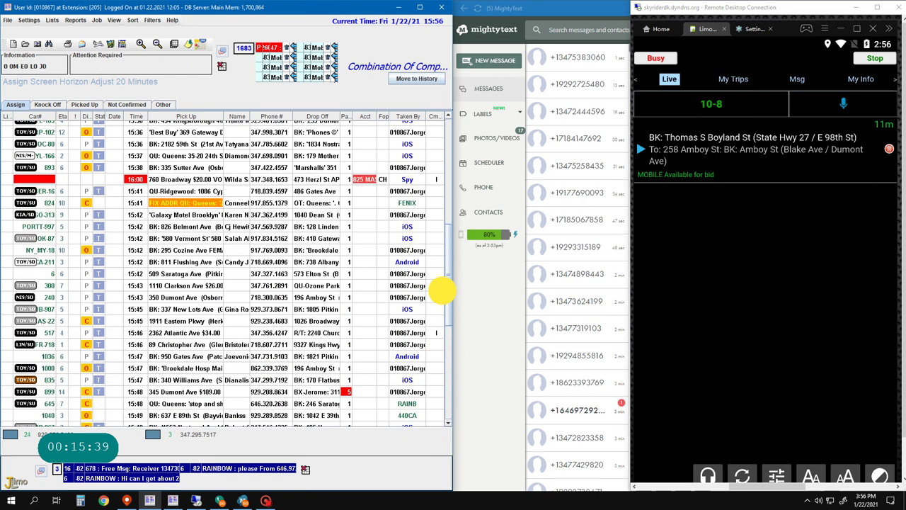
pyautogui.click(205, 179)
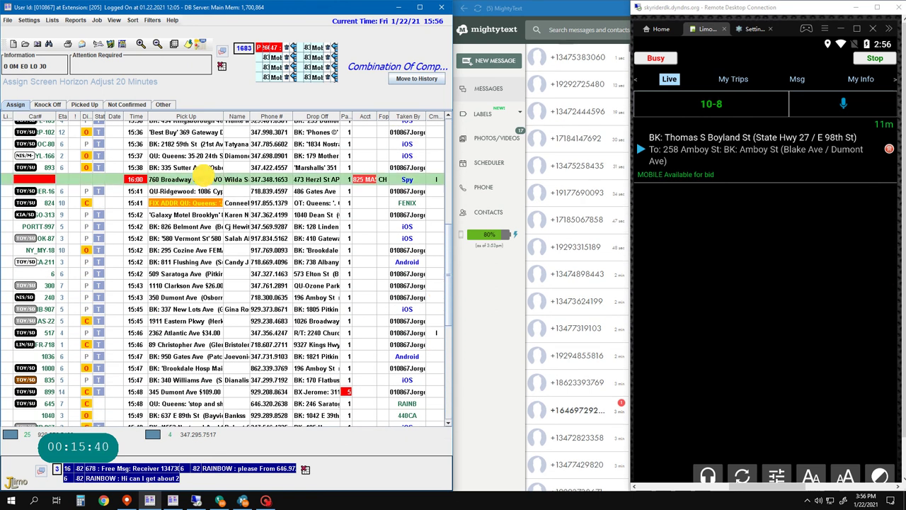
pyautogui.doubleClick(204, 179)
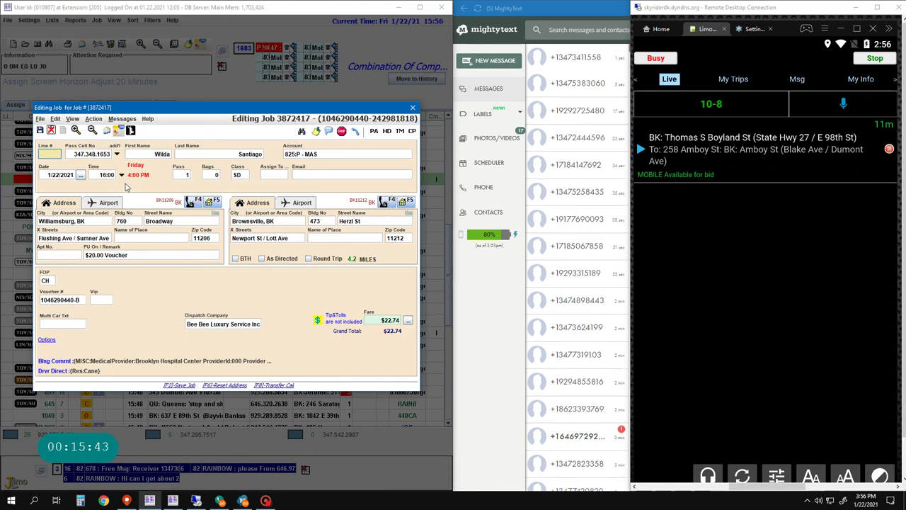
pyautogui.click(107, 174)
pyautogui.press('e')
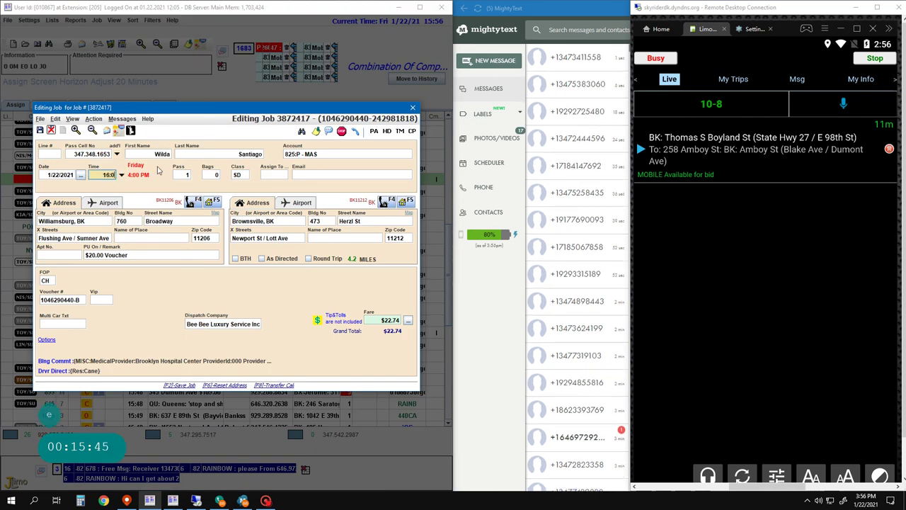
pyautogui.press('BackSpace')
pyautogui.press('BackSpace')
pyautogui.write('15')
pyautogui.press('Return')
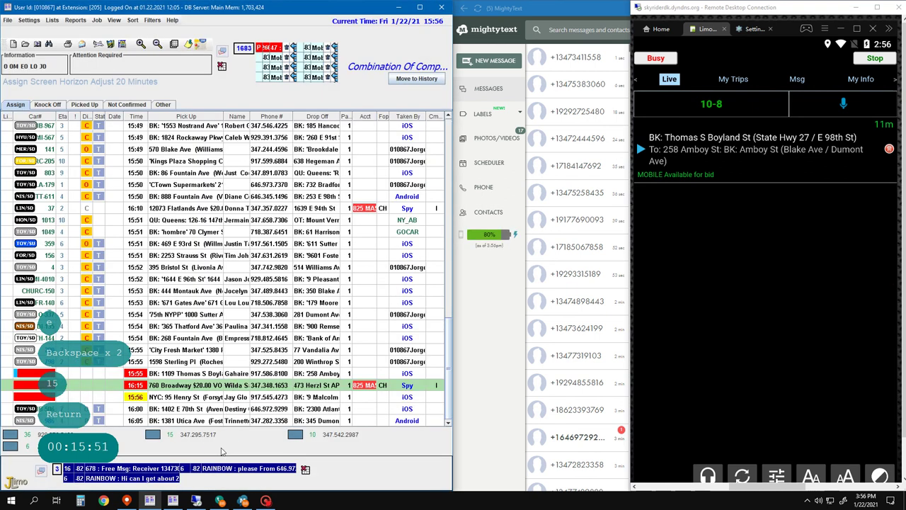
pyautogui.press('F2')
pyautogui.press('F2')
pyautogui.write('1')
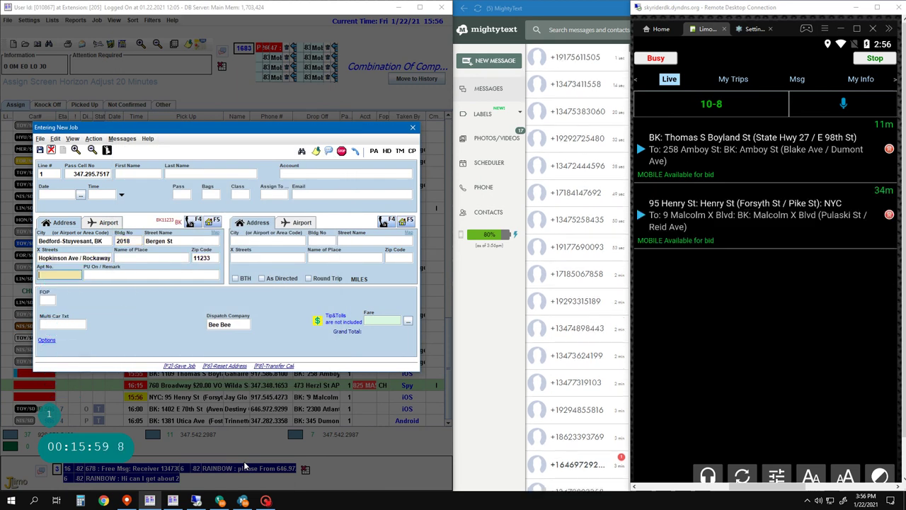
pyautogui.press('Return')
pyautogui.write('Call')
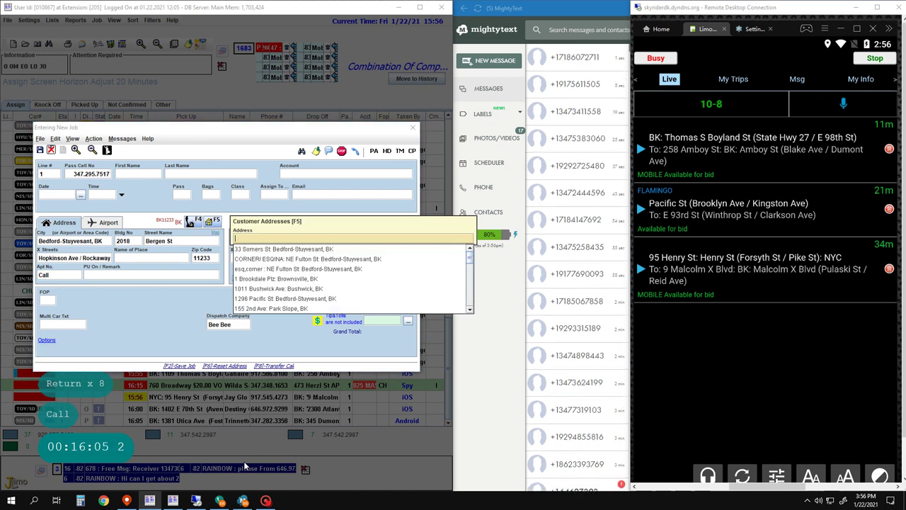
pyautogui.press('Return')
pyautogui.press('Return')
pyautogui.write('9')
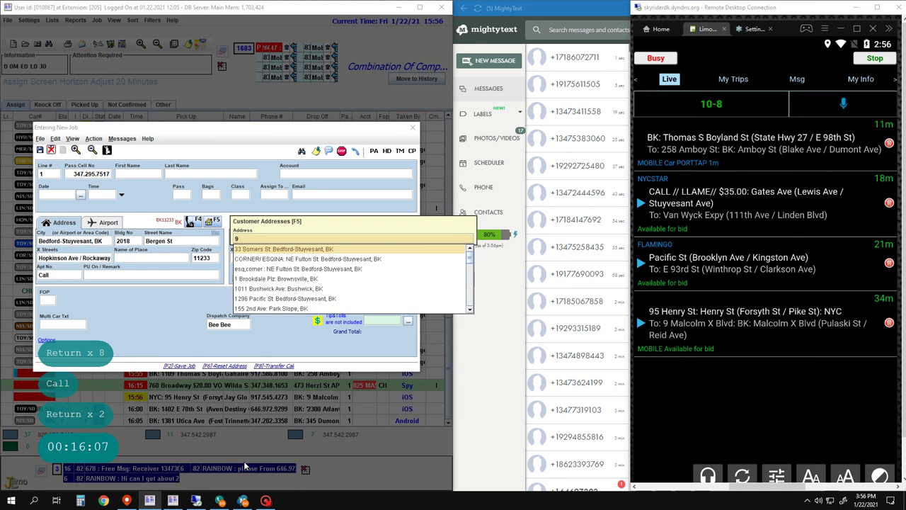
pyautogui.write('3727')
pyautogui.press('Escape')
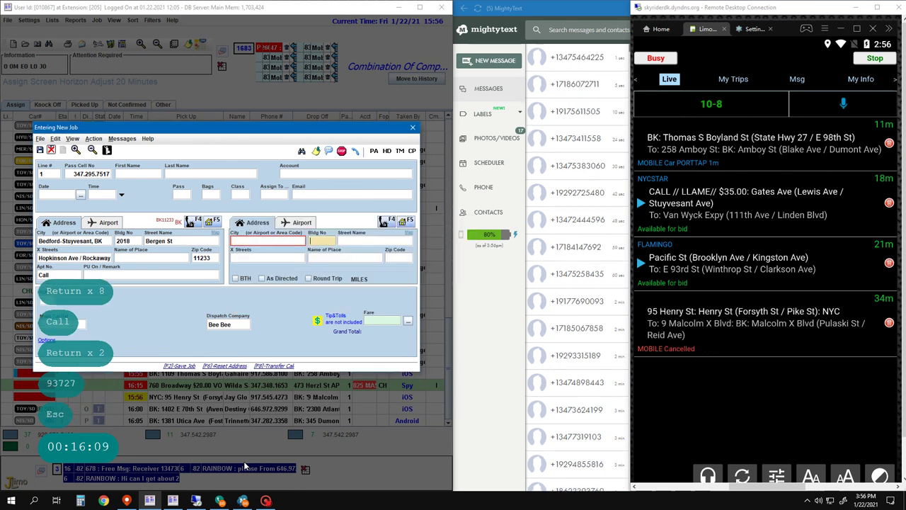
pyautogui.press('Return')
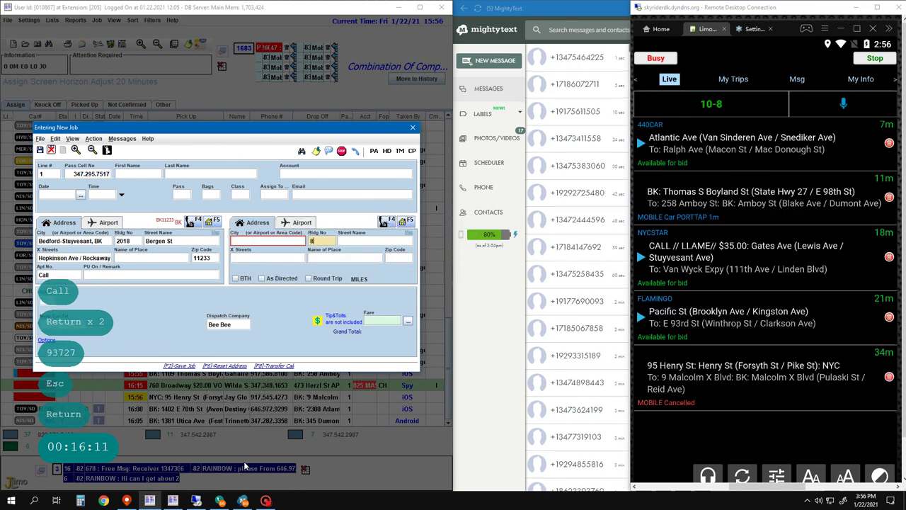
pyautogui.write('8')
pyautogui.press('BackSpace')
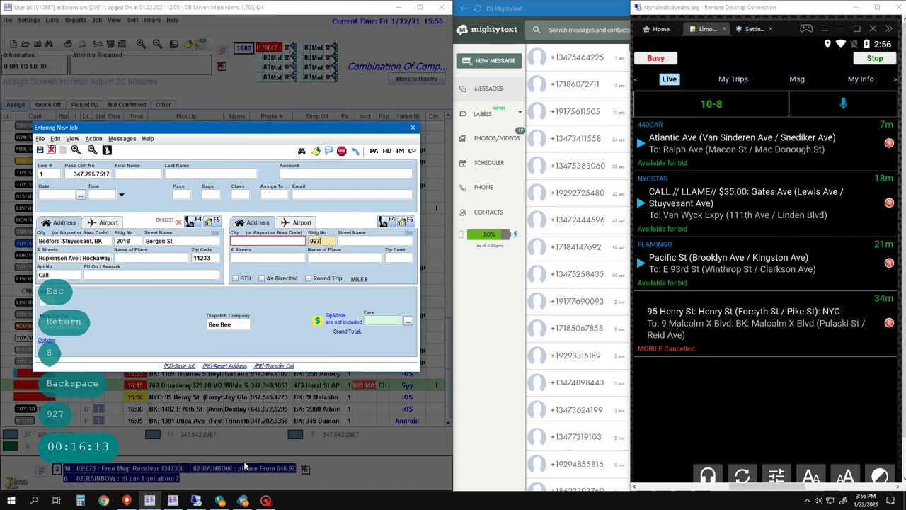
pyautogui.press('space')
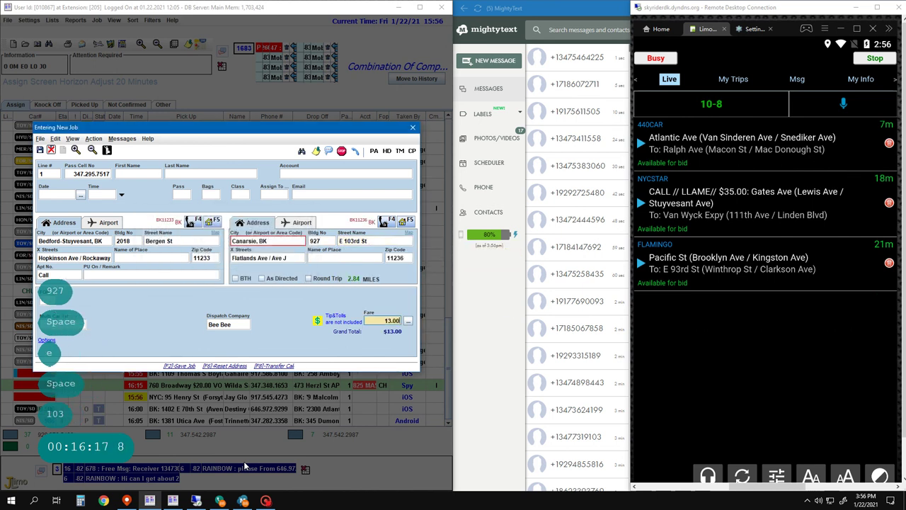
pyautogui.press('Return')
pyautogui.press('F2')
pyautogui.press('F2')
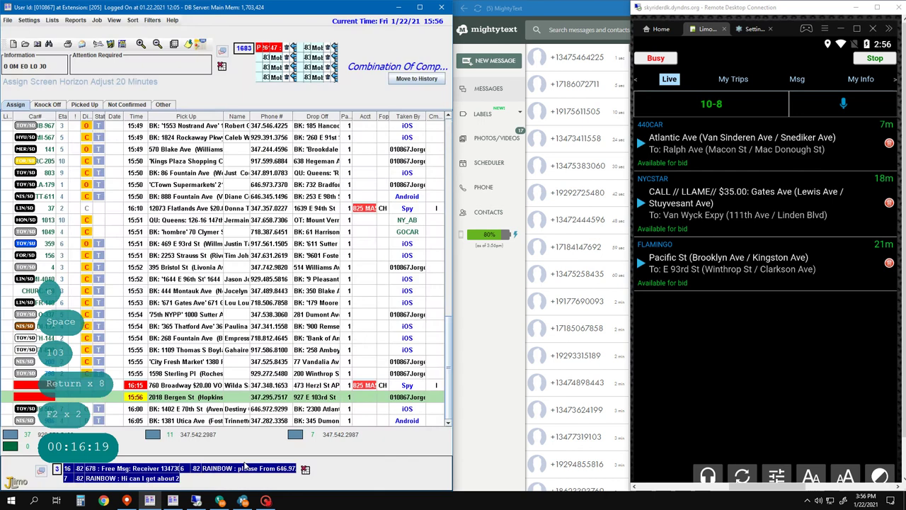
pyautogui.write('3')
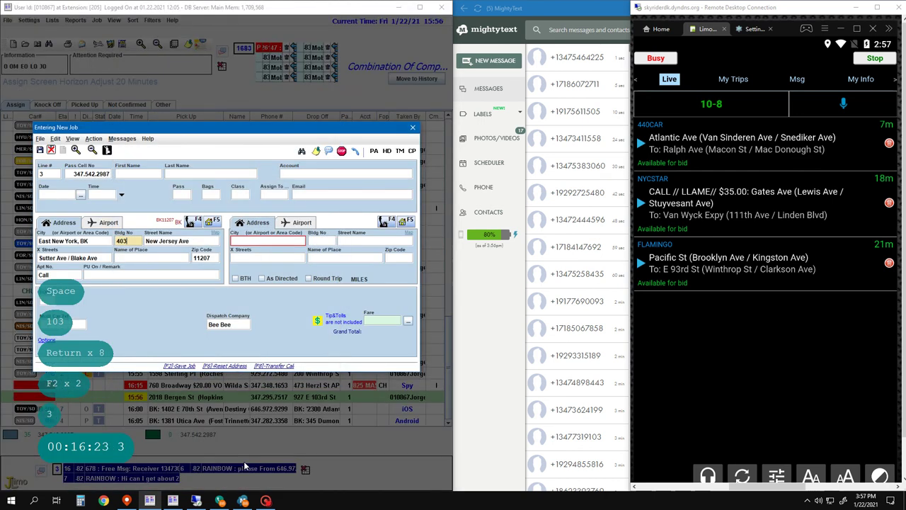
# - Quit the open new-job form through the dispatch options menu
pyautogui.press('Return')
pyautogui.press('Return')
pyautogui.press('Return')
pyautogui.press('Escape')
pyautogui.press('Down')
pyautogui.press('Down')
pyautogui.press('Down')
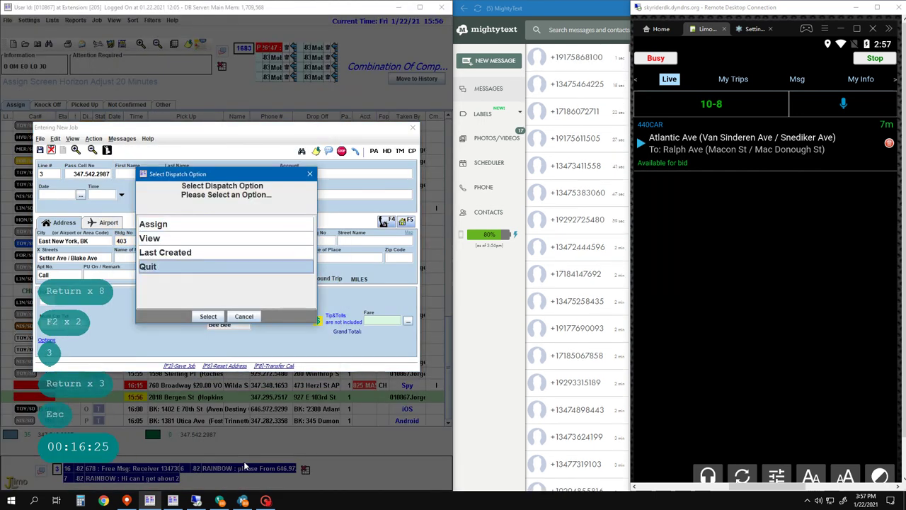
pyautogui.press('Return')
pyautogui.write('3')
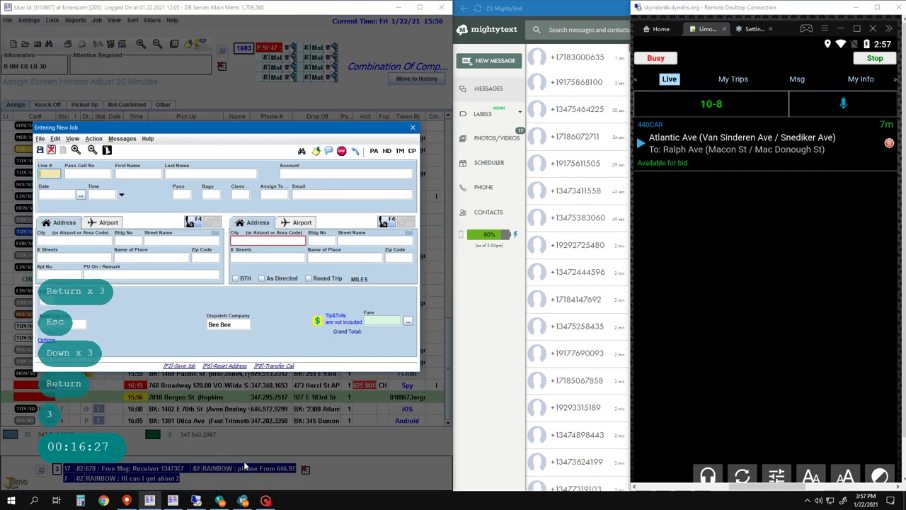
pyautogui.press('BackSpace')
pyautogui.write('4')
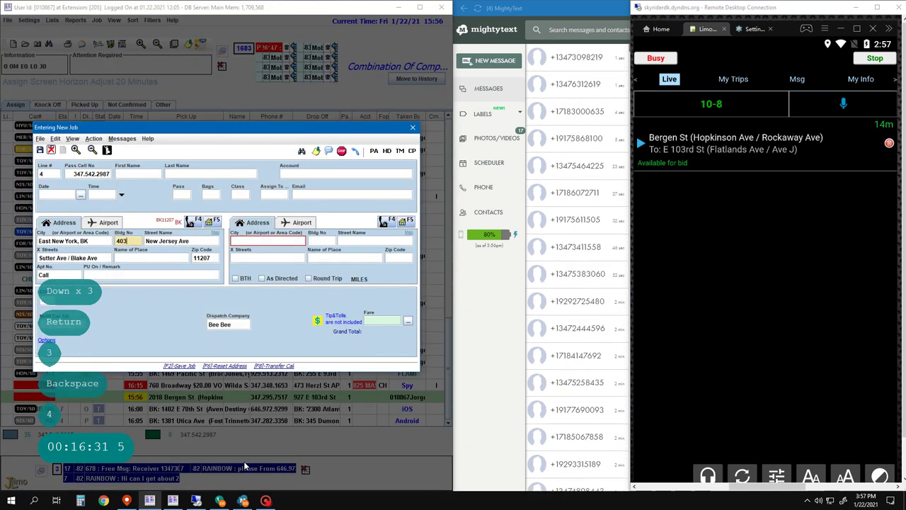
pyautogui.press('Return')
pyautogui.press('Return')
pyautogui.press('Return')
pyautogui.press('Return')
pyautogui.press('Return')
pyautogui.hotkey('ctrl', 'Delete')
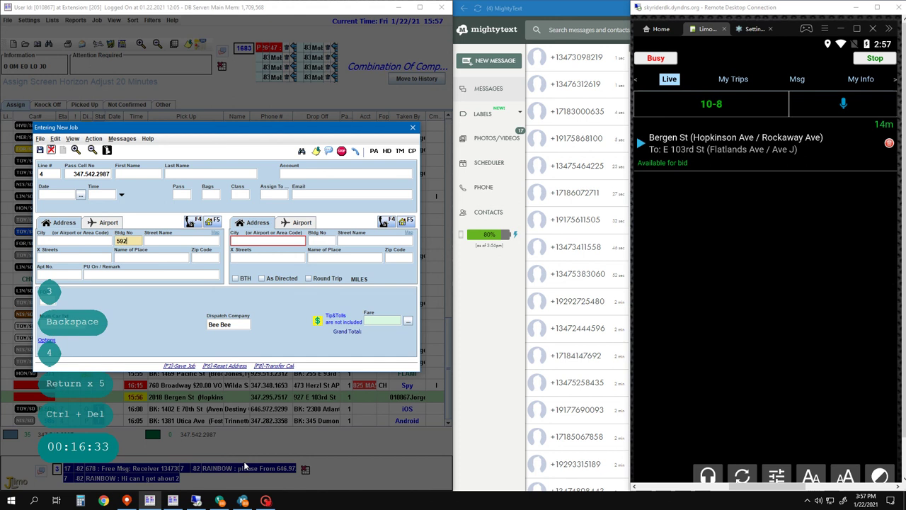
pyautogui.press('space')
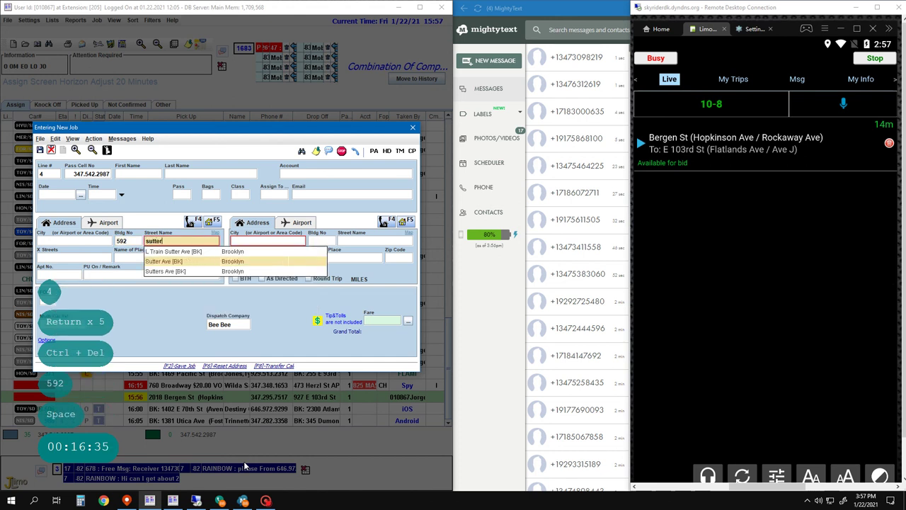
pyautogui.press('Return')
# - Set the job to Call and paste 'Senior Citizen' as the pickup remark
pyautogui.press('Left')
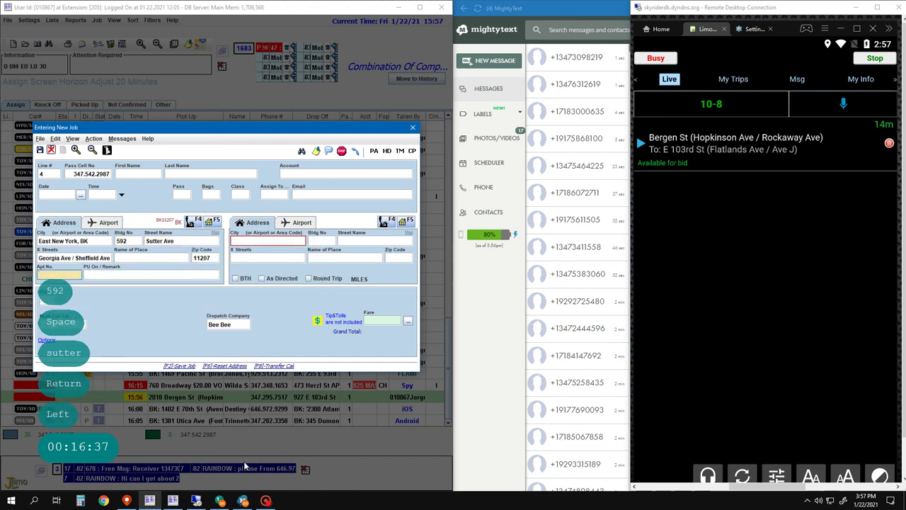
pyautogui.write('Call')
pyautogui.press('Return')
pyautogui.press('super+v')
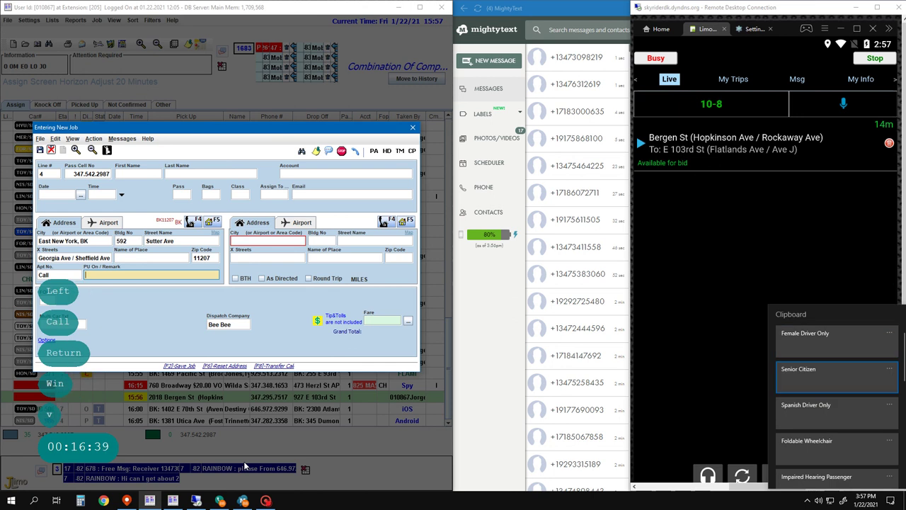
pyautogui.press('Down')
pyautogui.press('Return')
pyautogui.press('Return')
pyautogui.press('Return')
pyautogui.press('Return')
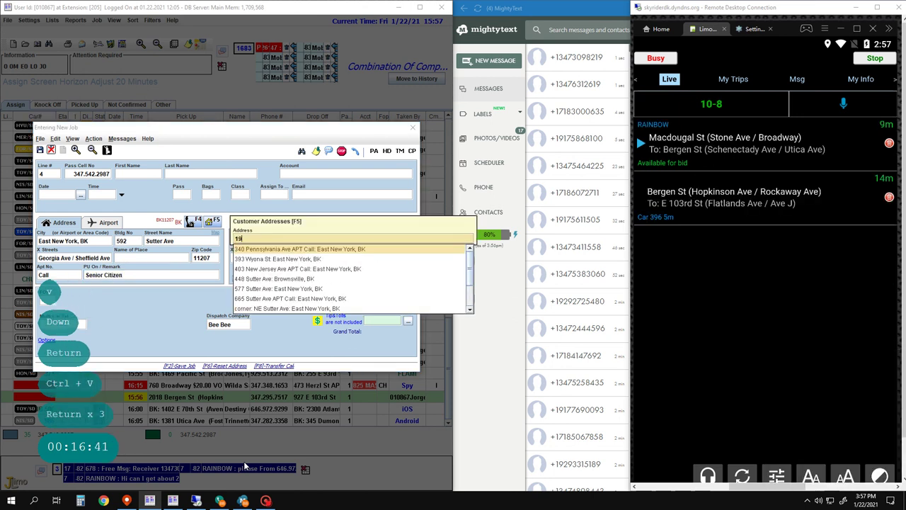
pyautogui.write('196')
pyautogui.press('BackSpace')
pyautogui.press('Escape')
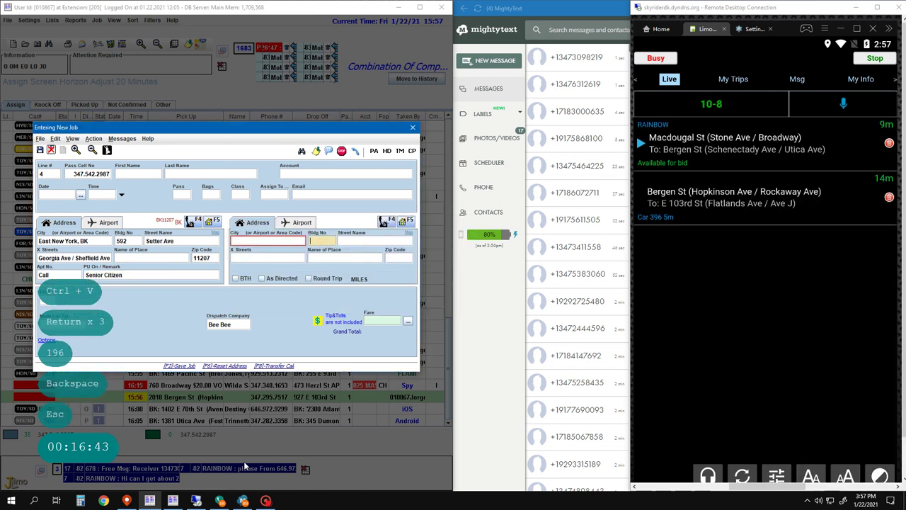
pyautogui.press('Return')
pyautogui.press('space')
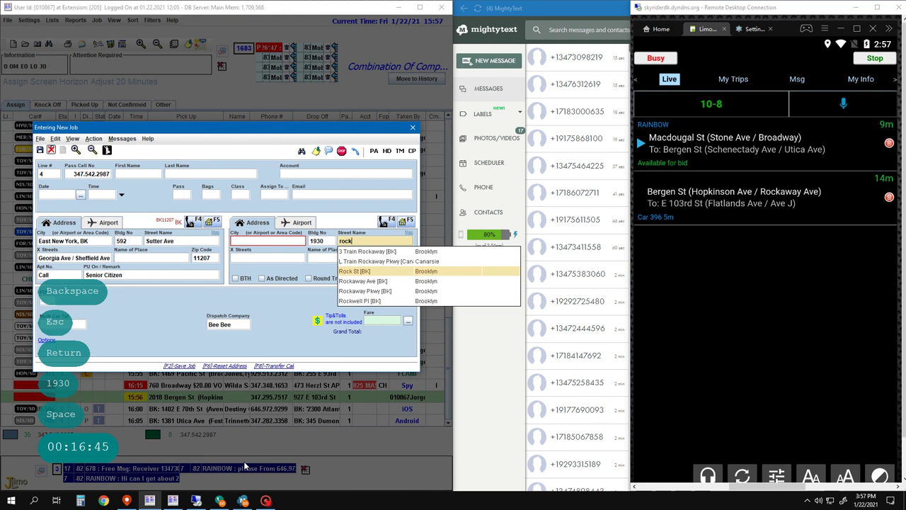
pyautogui.press('Down')
pyautogui.press('Down')
pyautogui.press('Return')
pyautogui.press('Return')
pyautogui.press('Return')
pyautogui.press('Return')
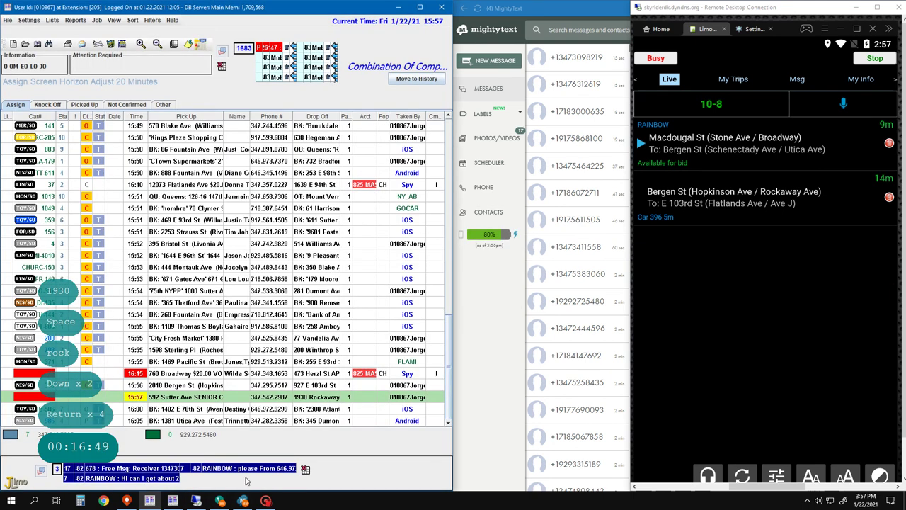
pyautogui.press('F2')
pyautogui.press('F2')
pyautogui.press('1')
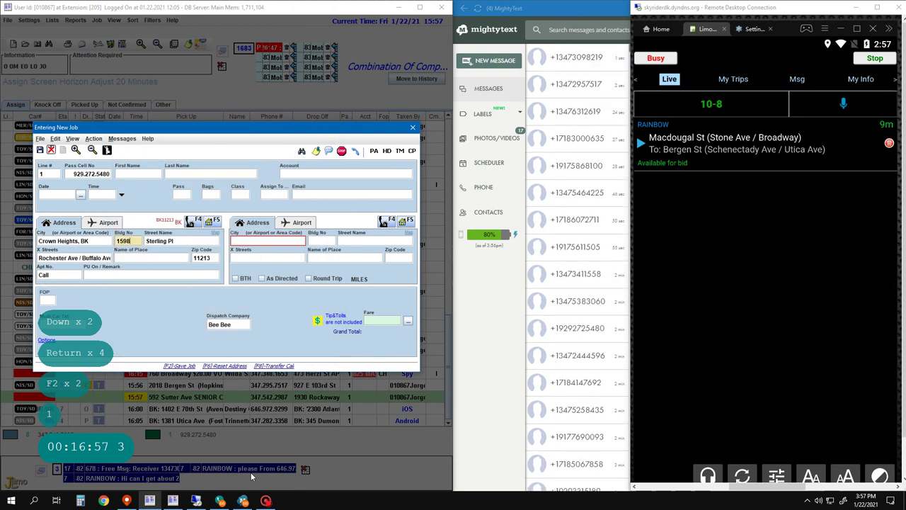
pyautogui.press('Return')
pyautogui.press('Return')
pyautogui.press('Escape')
pyautogui.press('Down')
pyautogui.press('Down')
pyautogui.press('Down')
pyautogui.press('Return')
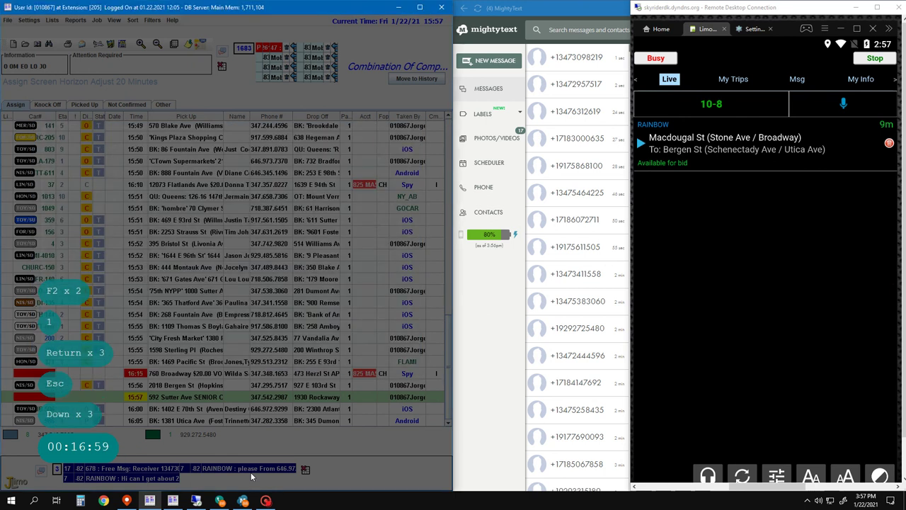
pyautogui.press('Return')
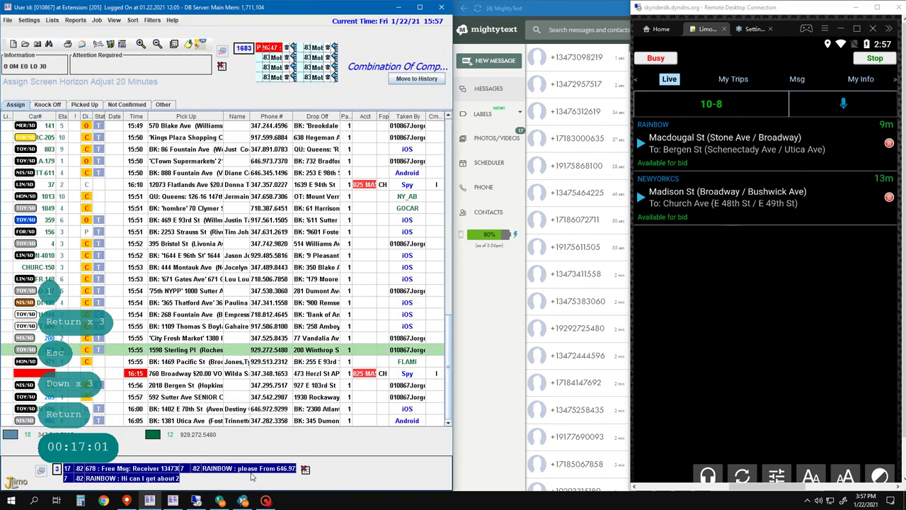
pyautogui.press('Up')
pyautogui.press('Up')
pyautogui.press('Up')
pyautogui.press('Up')
pyautogui.press('Down')
pyautogui.press('Down')
pyautogui.press('Down')
pyautogui.press('Down')
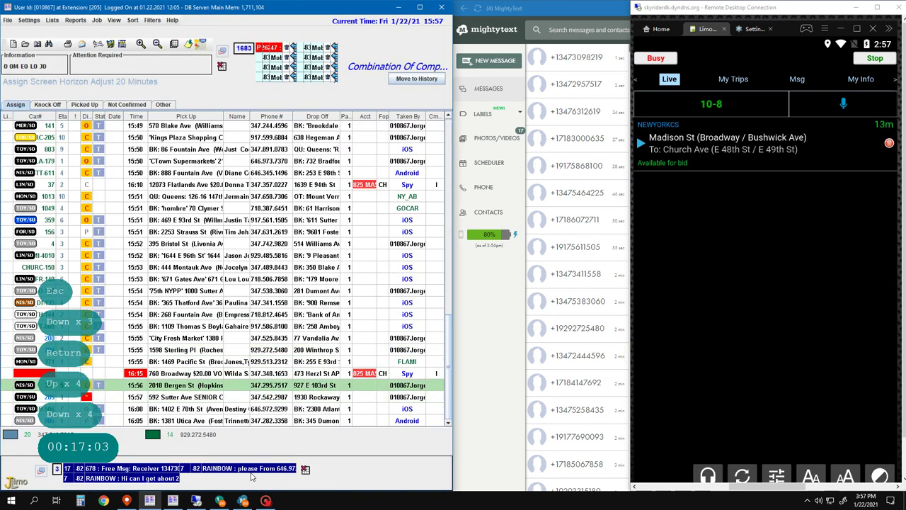
pyautogui.press('Up')
pyautogui.press('Up')
pyautogui.press('Up')
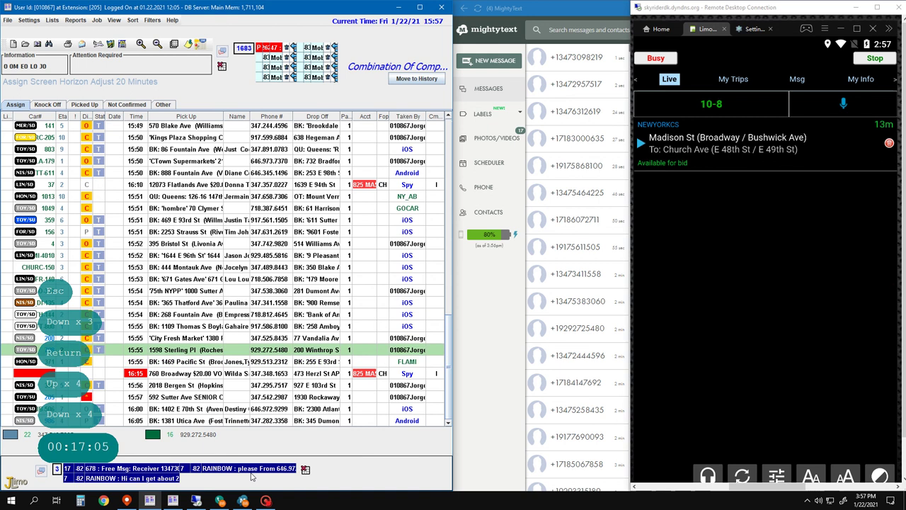
pyautogui.press('Up')
pyautogui.press('Up')
pyautogui.press('Down')
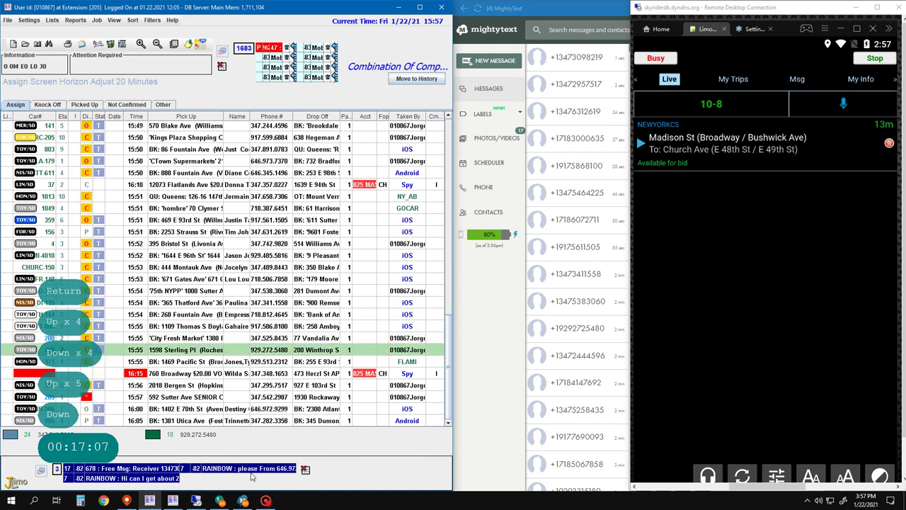
pyautogui.press('Up')
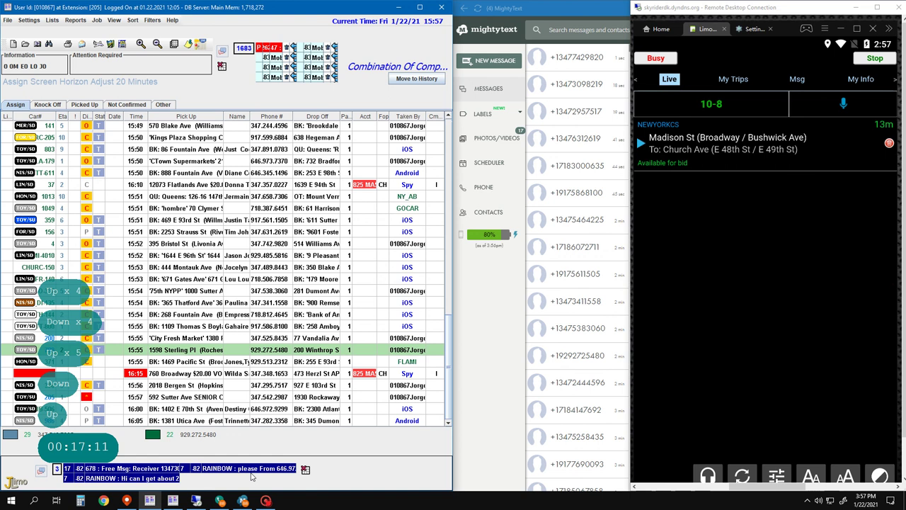
pyautogui.press('Down')
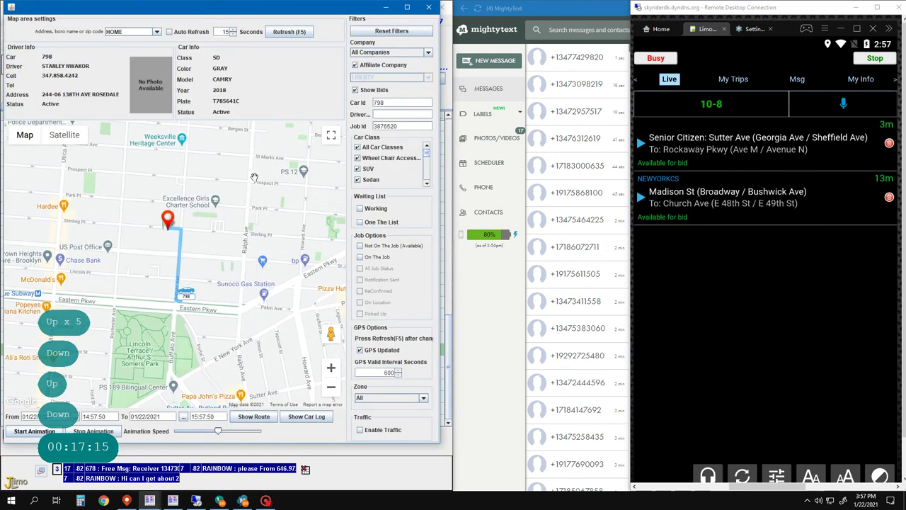
# - Close the Map area settings window showing car 798's location
pyautogui.click(429, 8)
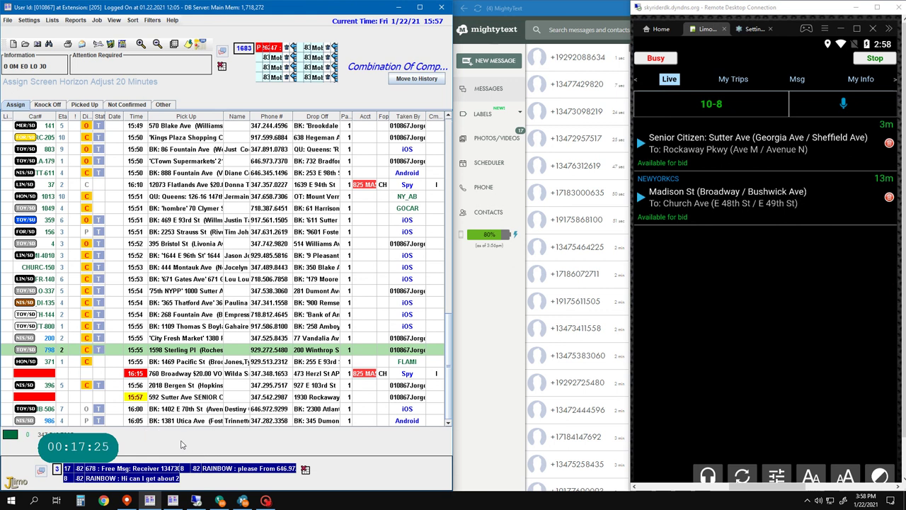
# - Start a new job with pickup looked up as Target at 519 Gateway Dr
pyautogui.press('F2')
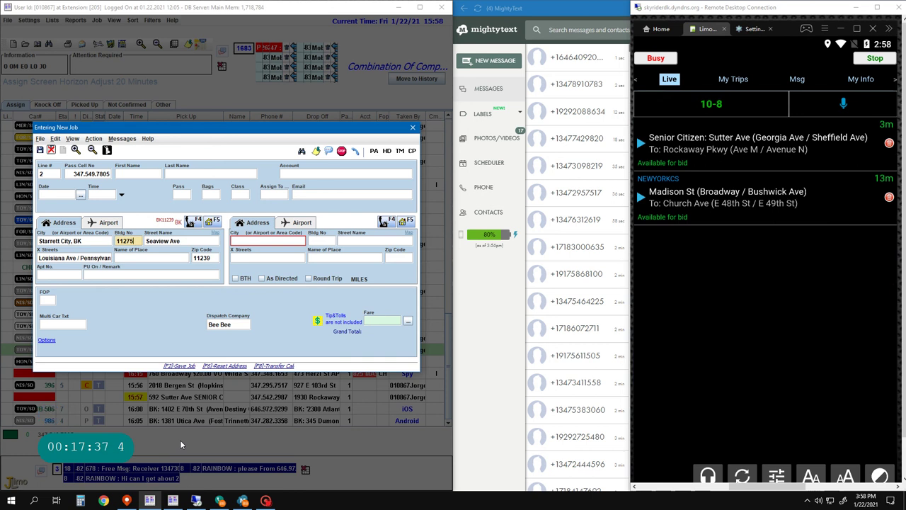
pyautogui.hotkey('ctrl', 'Delete')
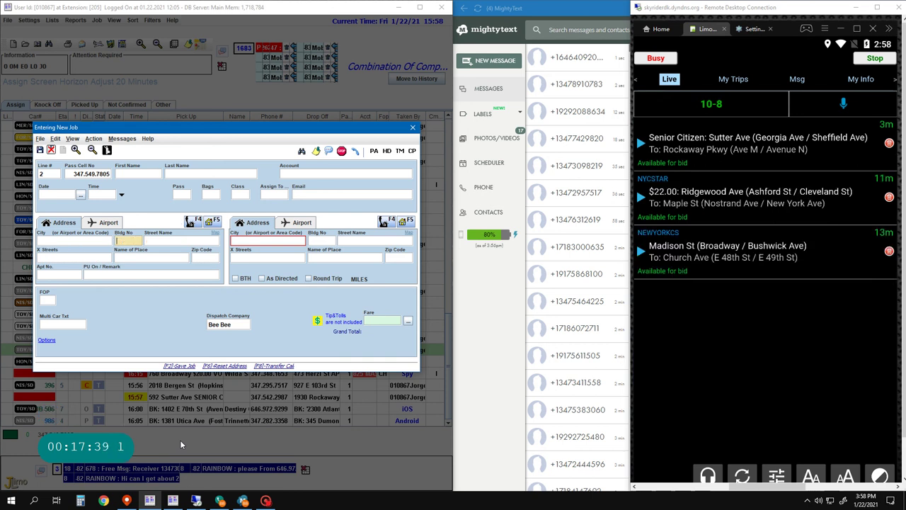
pyautogui.press('Right')
pyautogui.write('target')
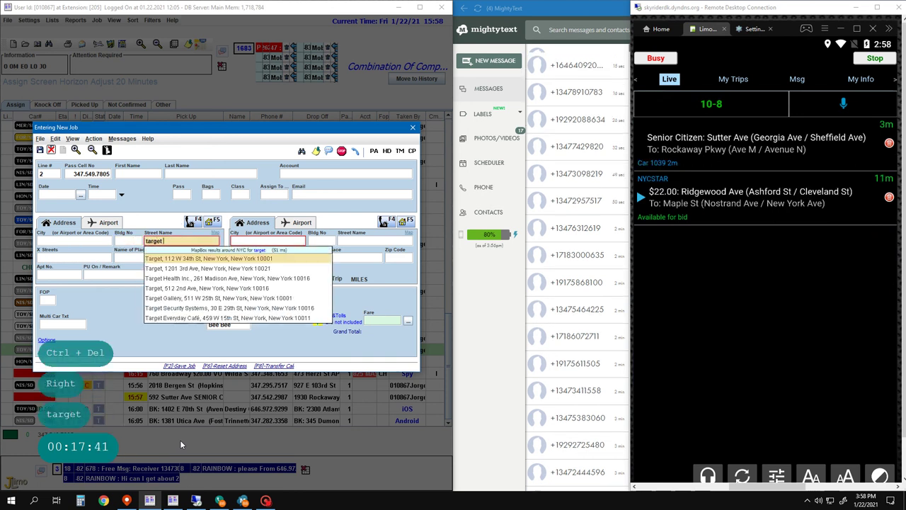
pyautogui.write(' gatew')
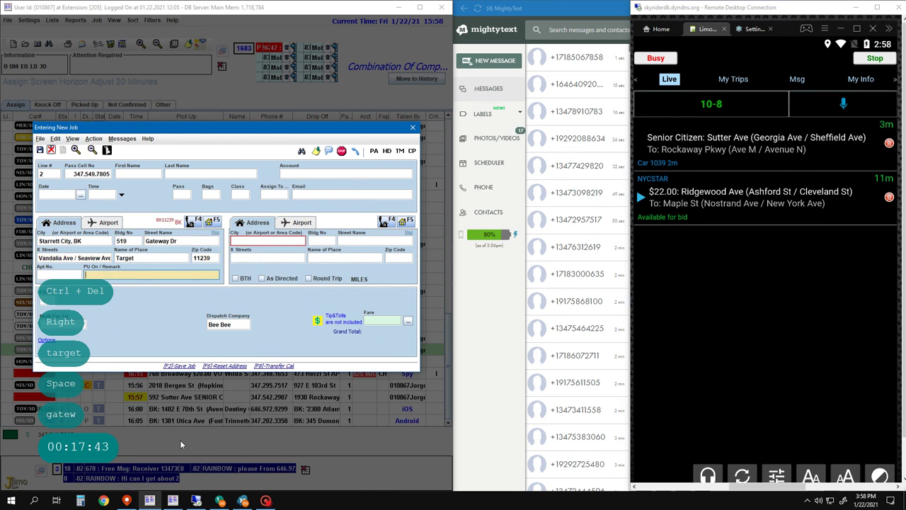
pyautogui.click(239, 194)
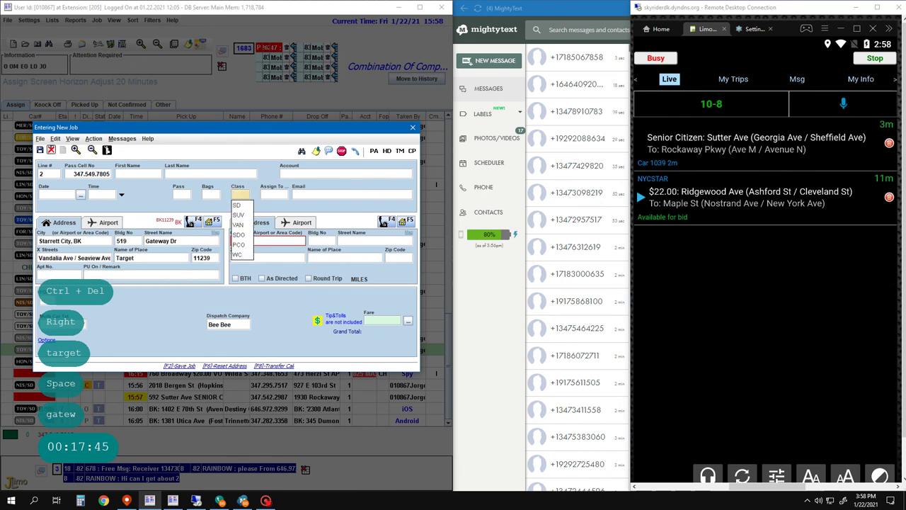
pyautogui.press('Return')
pyautogui.press('Down')
pyautogui.press('Down')
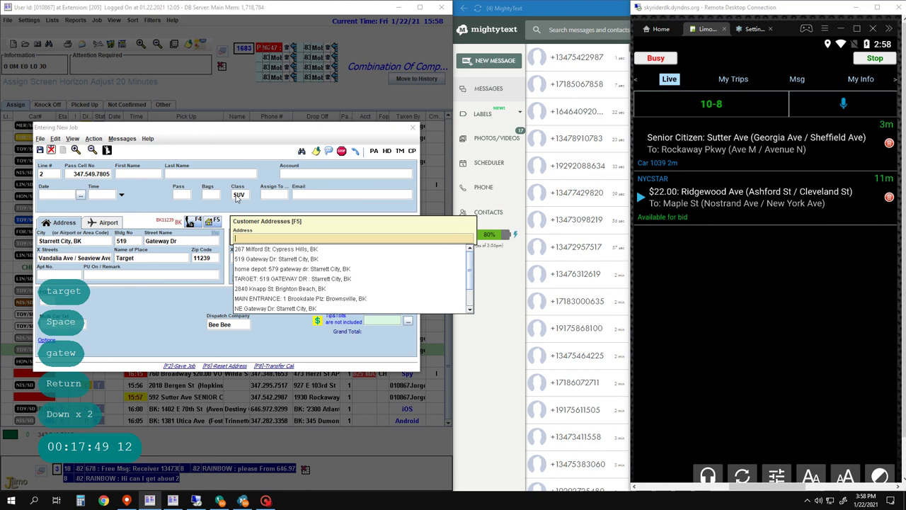
pyautogui.write('112')
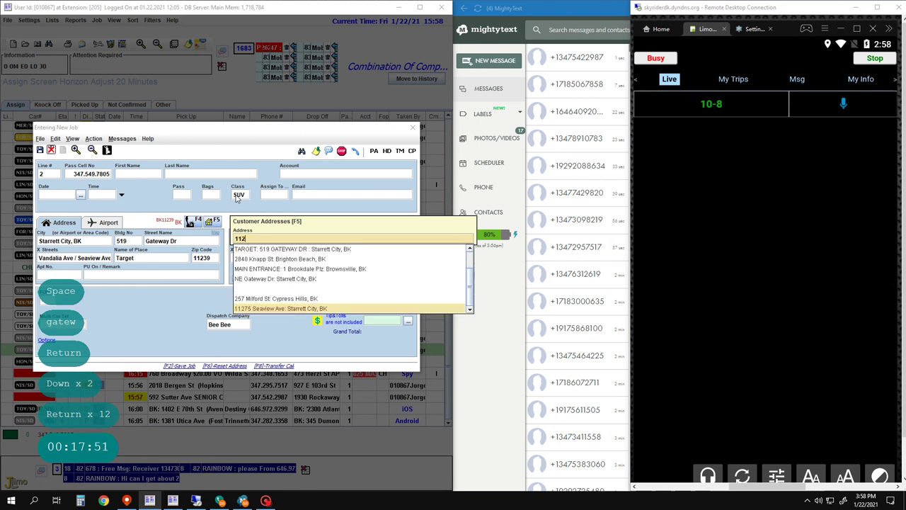
pyautogui.write('12')
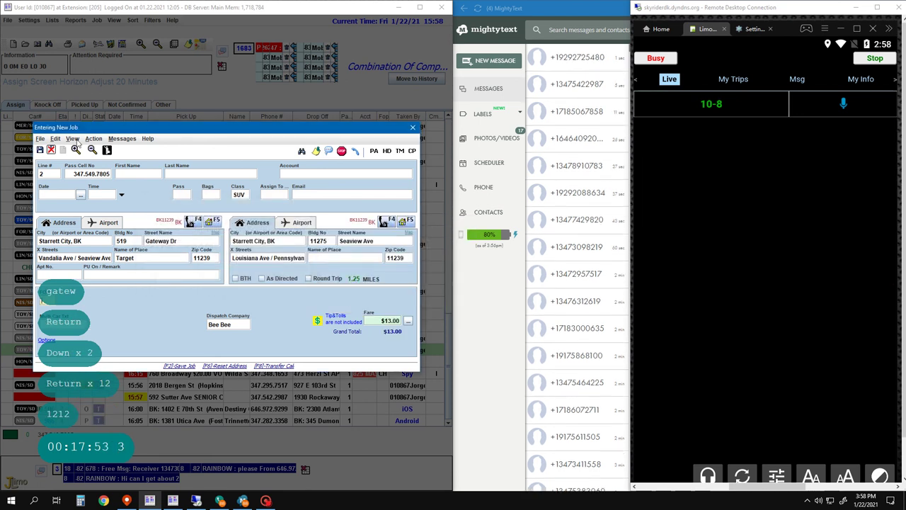
pyautogui.click(183, 193)
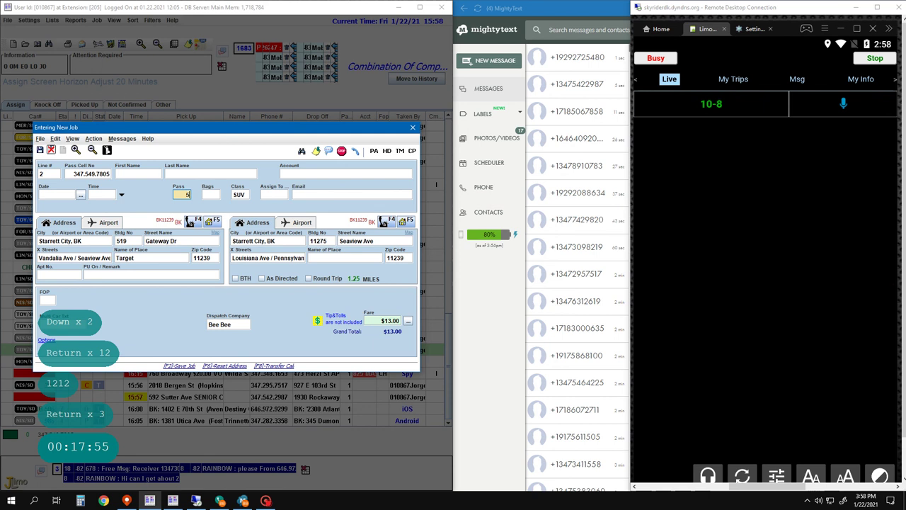
pyautogui.write('5')
pyautogui.press('Return')
pyautogui.press('Return')
pyautogui.press('Return')
pyautogui.press('Return')
pyautogui.press('Return')
pyautogui.press('Return')
pyautogui.press('Return')
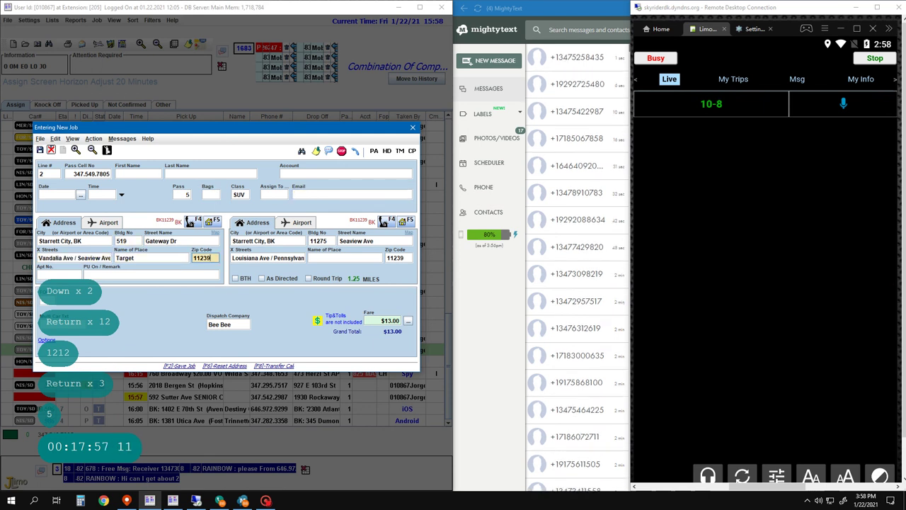
pyautogui.write('Call')
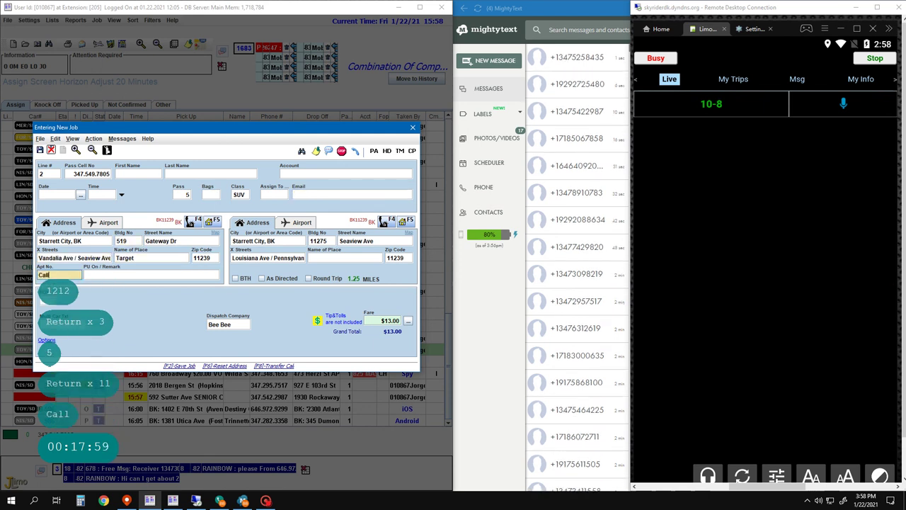
pyautogui.press('Return')
pyautogui.write('Latina')
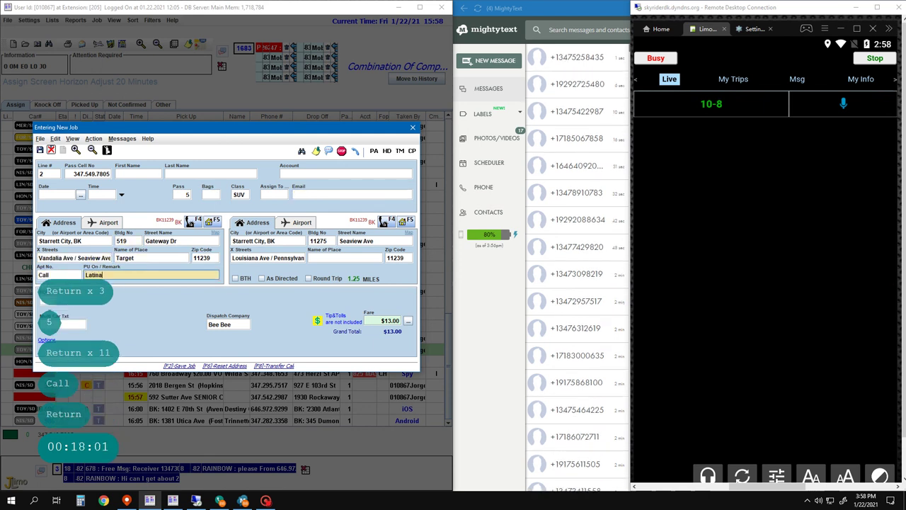
pyautogui.write(' 5')
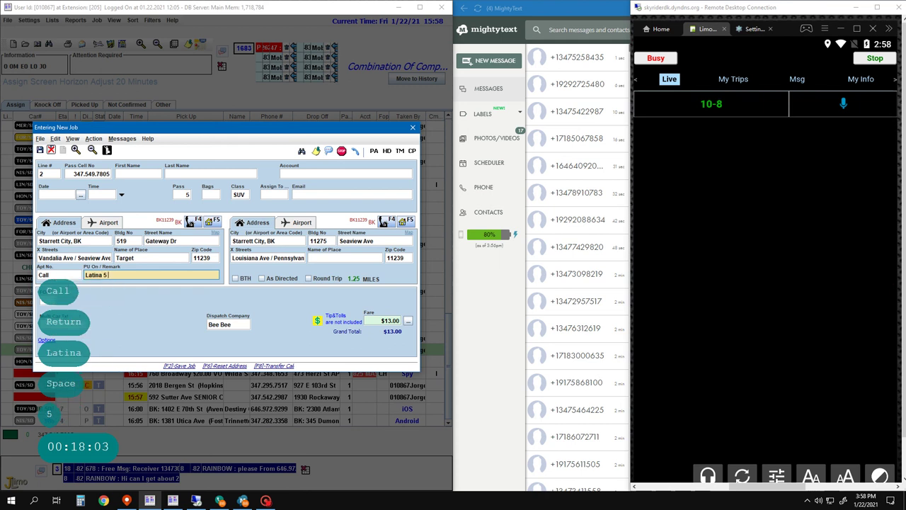
pyautogui.write(' People')
pyautogui.press('Return')
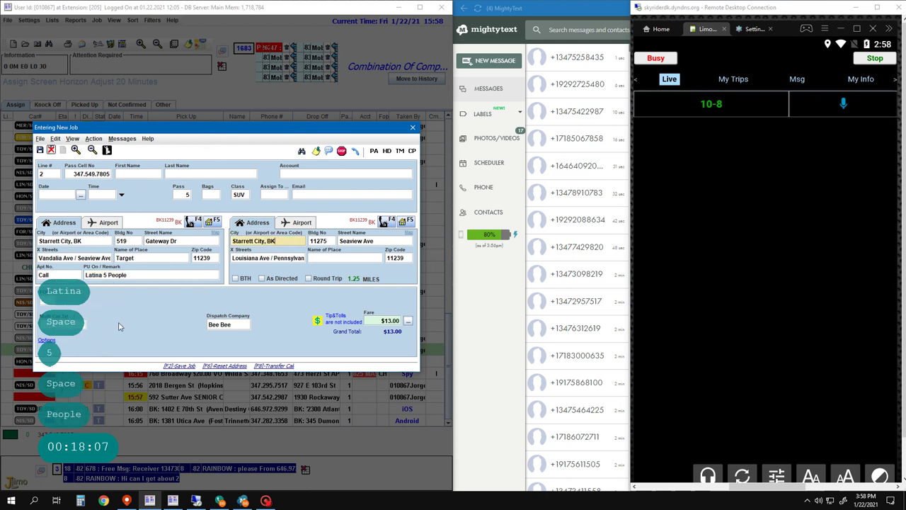
pyautogui.press('Return')
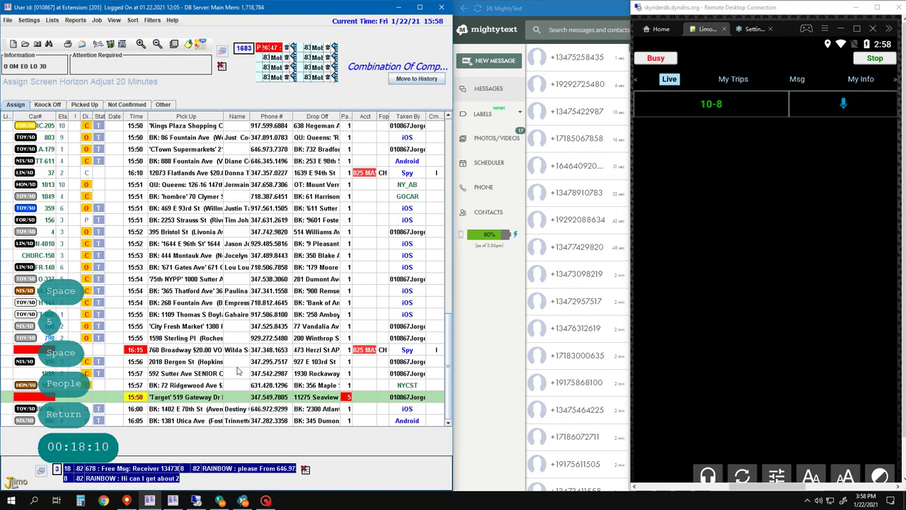
pyautogui.click(240, 361)
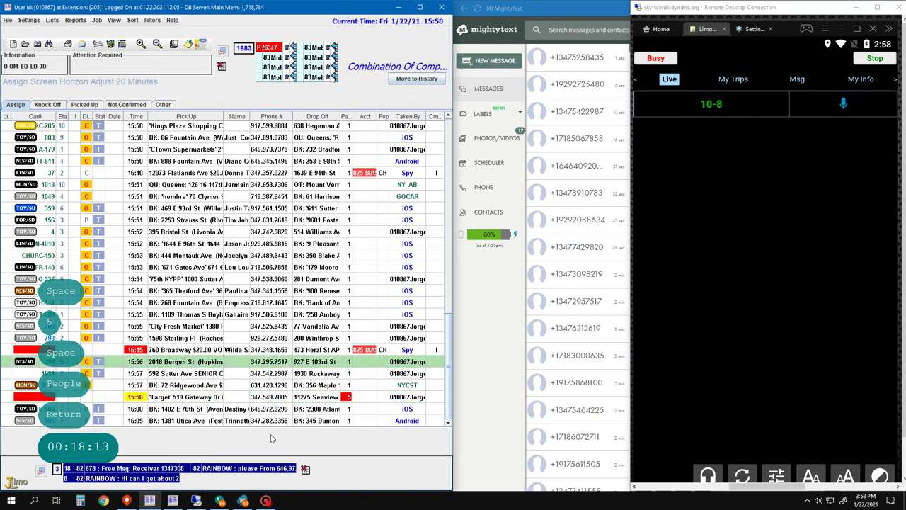
pyautogui.click(265, 501)
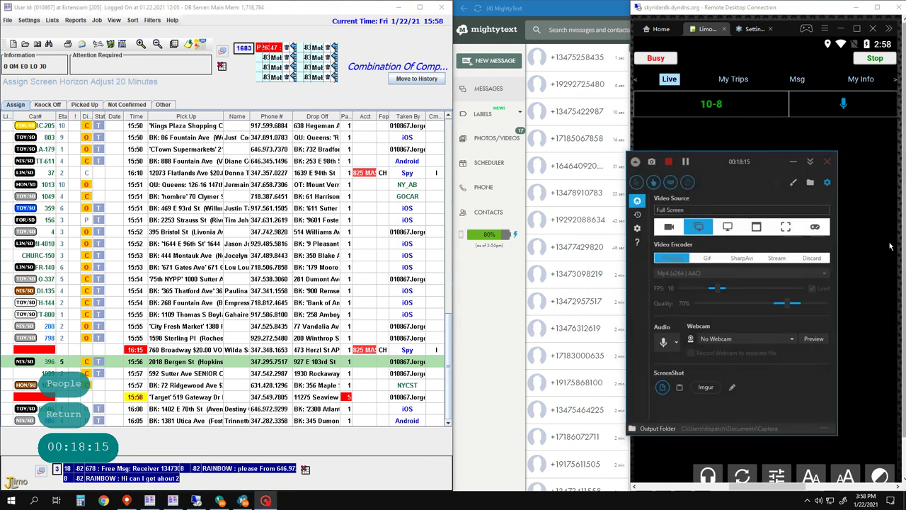